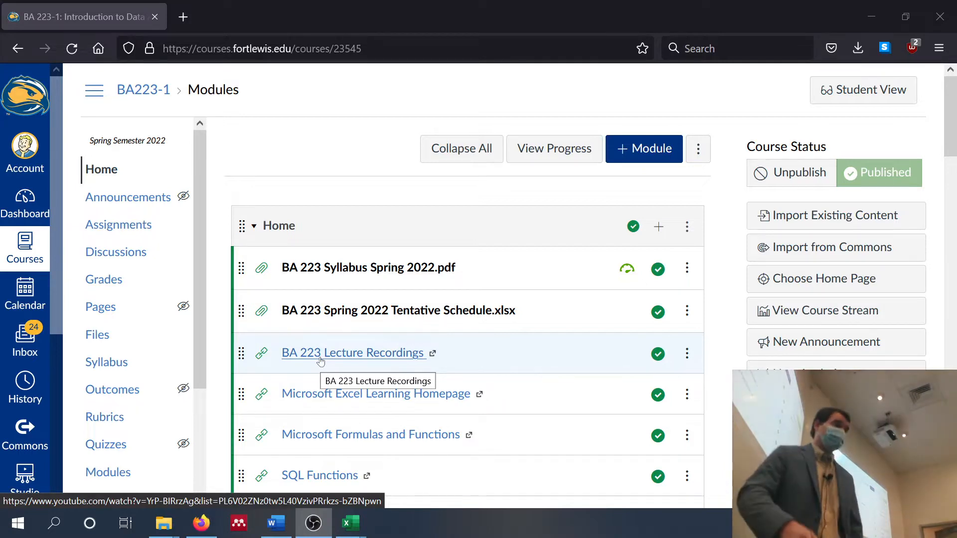
# Step: Look through the Unit 1 labs and files in the course modules, then return to the Home module
pyautogui.scroll(-3, 321, 362)
pyautogui.scroll(-20, 320, 363)
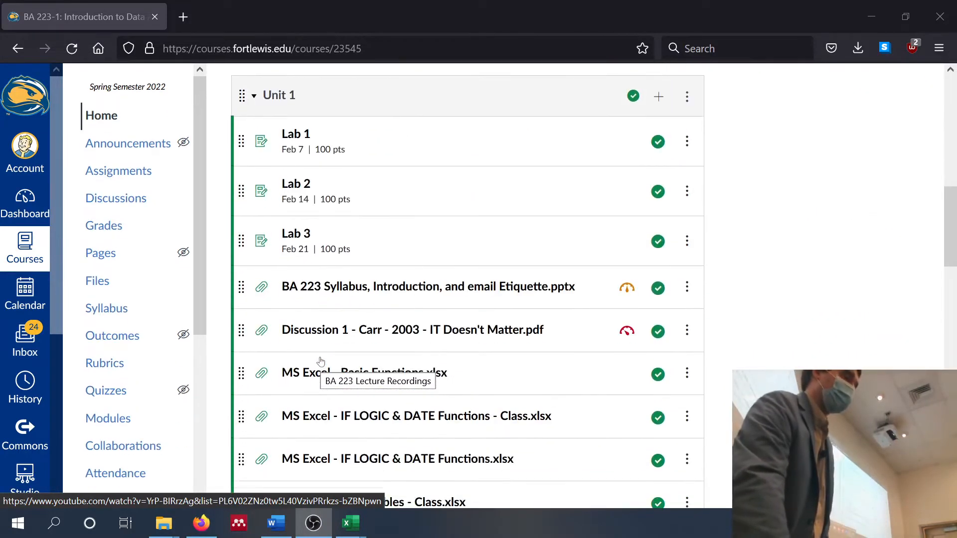
pyautogui.scroll(1, 320, 362)
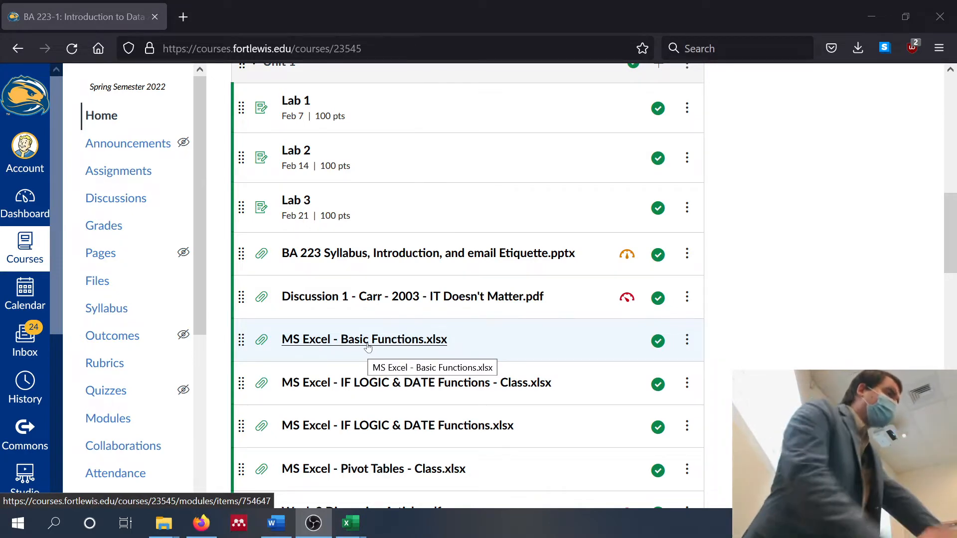
pyautogui.scroll(-6, 368, 347)
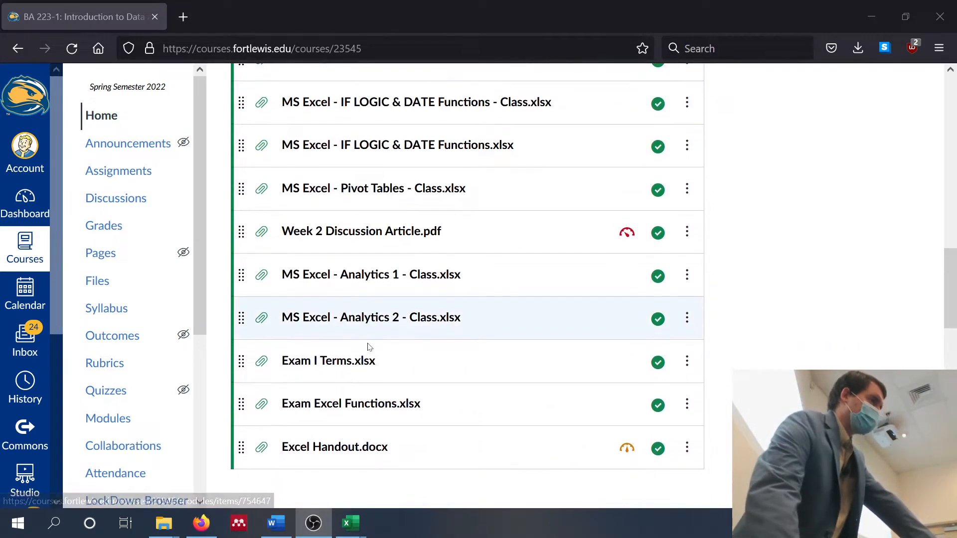
pyautogui.scroll(-2, 368, 347)
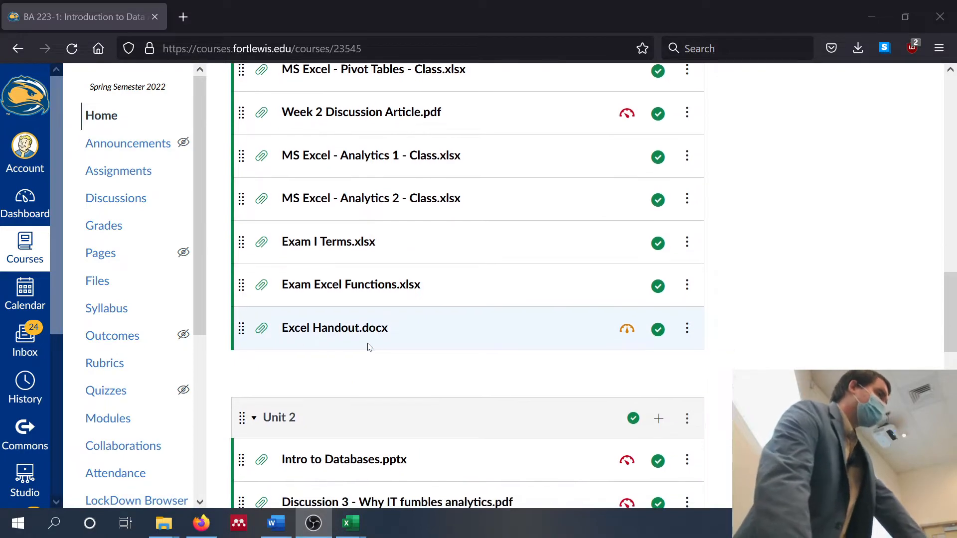
pyautogui.scroll(20, 369, 347)
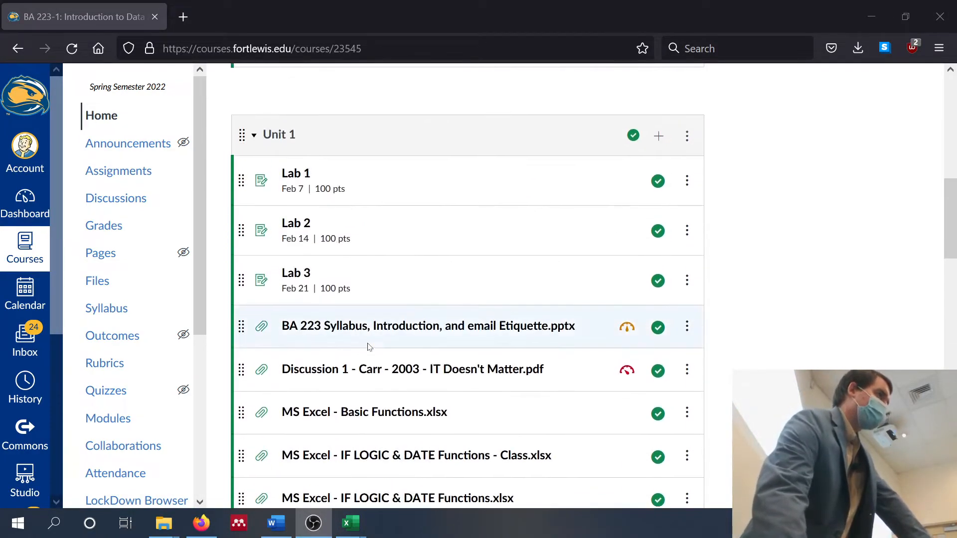
pyautogui.scroll(1, 367, 342)
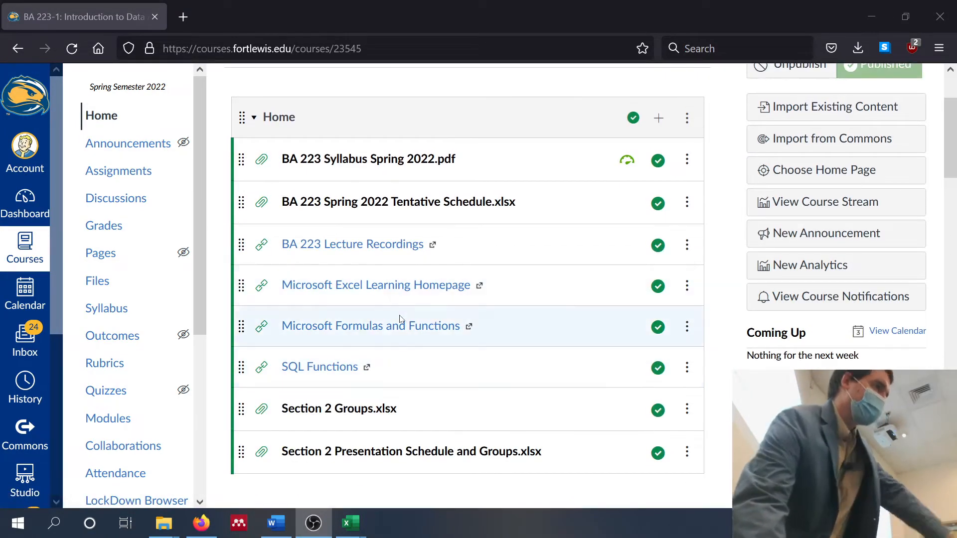
# Step: Open the Microsoft Formulas and Functions link in a new window and return to the course's Home module
pyautogui.click(404, 327)
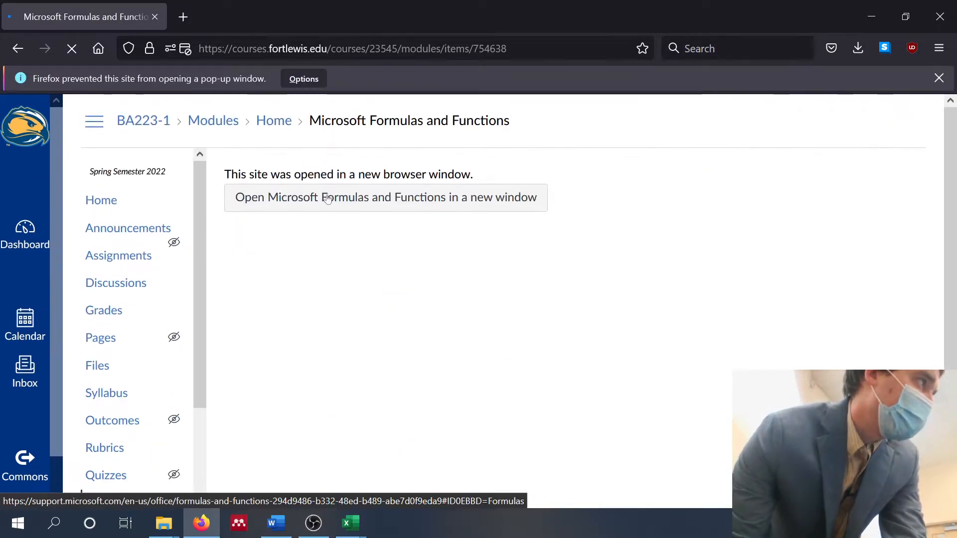
pyautogui.click(328, 211)
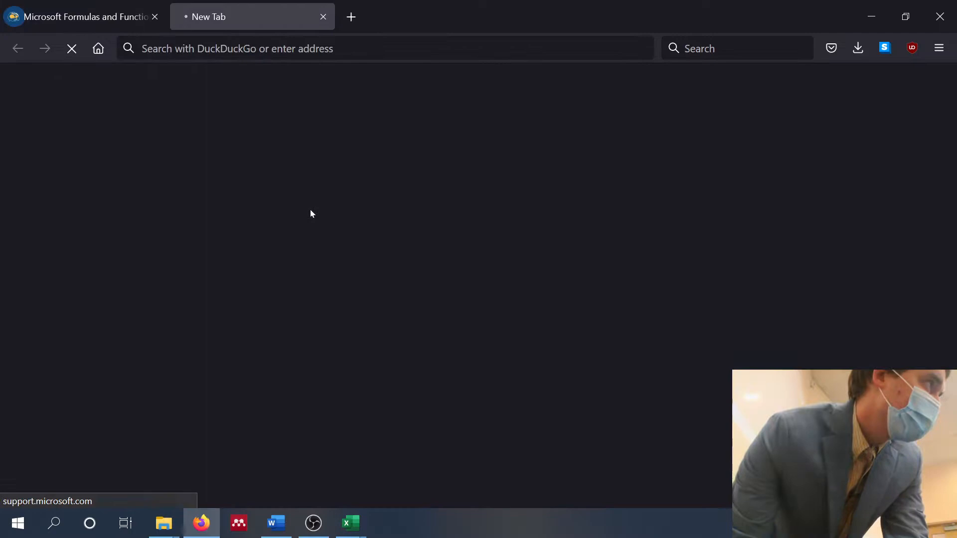
pyautogui.click(84, 6)
pyautogui.click(272, 121)
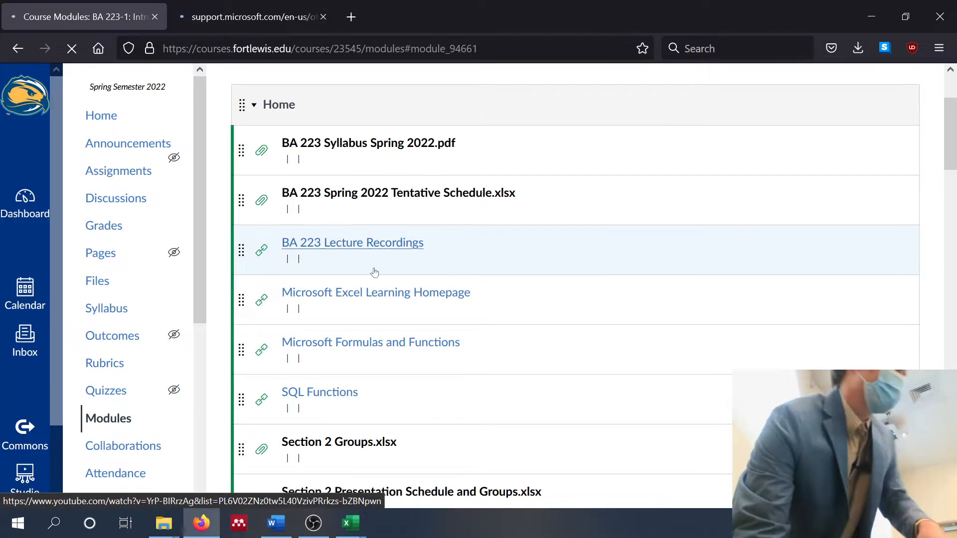
# Step: Open the Microsoft Excel Learning Homepage link in a new window and return to the course's Modules page
pyautogui.scroll(-1, 440, 355)
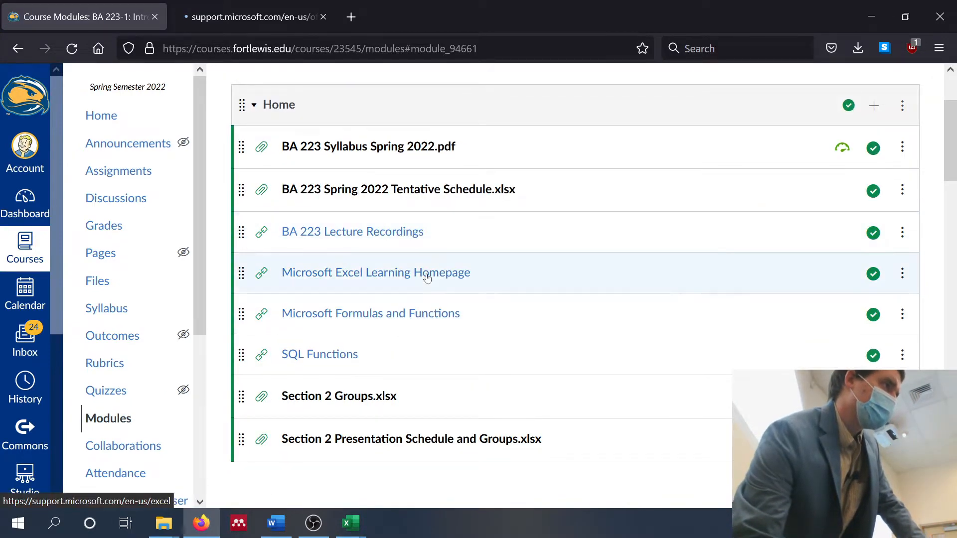
pyautogui.click(426, 283)
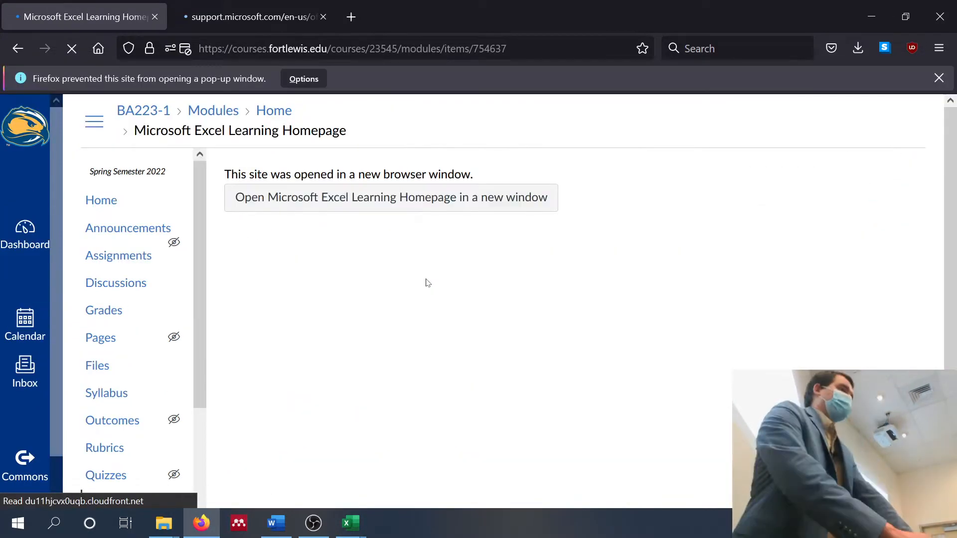
pyautogui.click(365, 197)
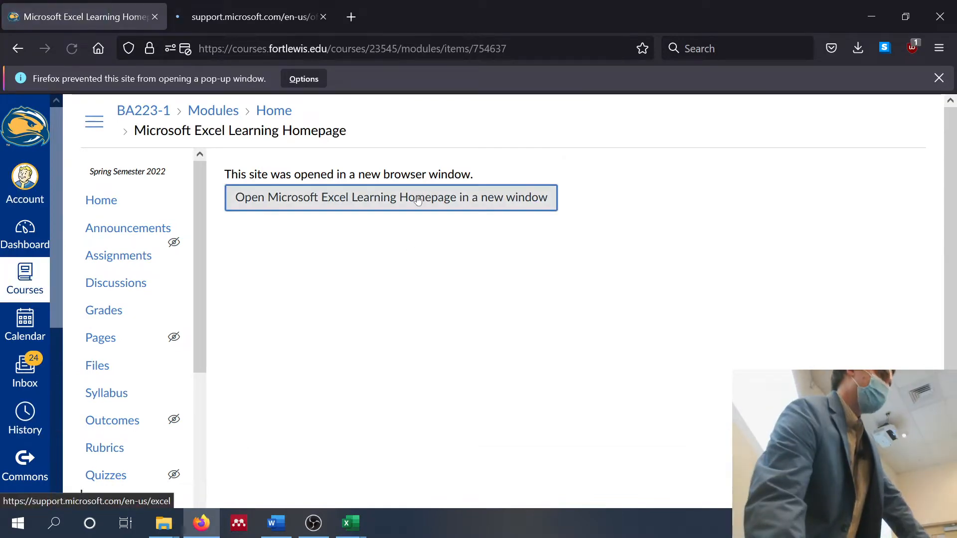
pyautogui.click(112, 9)
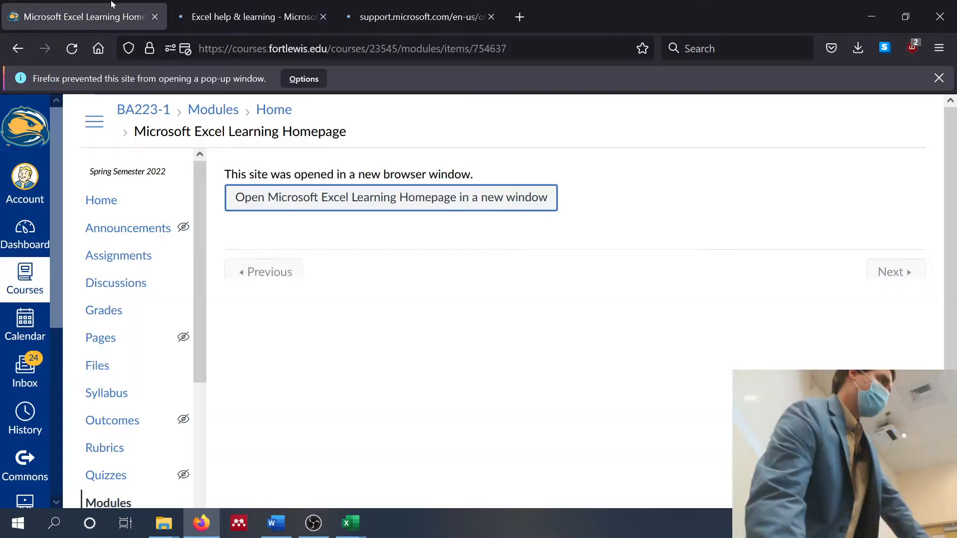
pyautogui.click(200, 111)
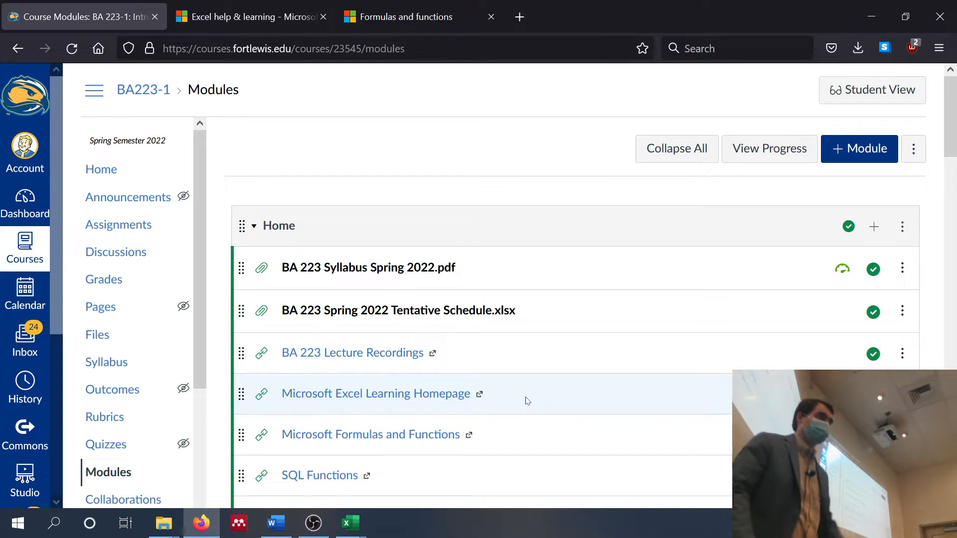
# Step: Look through the Unit 1 and Unit 2 materials in the course modules and return to the beginning of the page
pyautogui.scroll(-18, 528, 401)
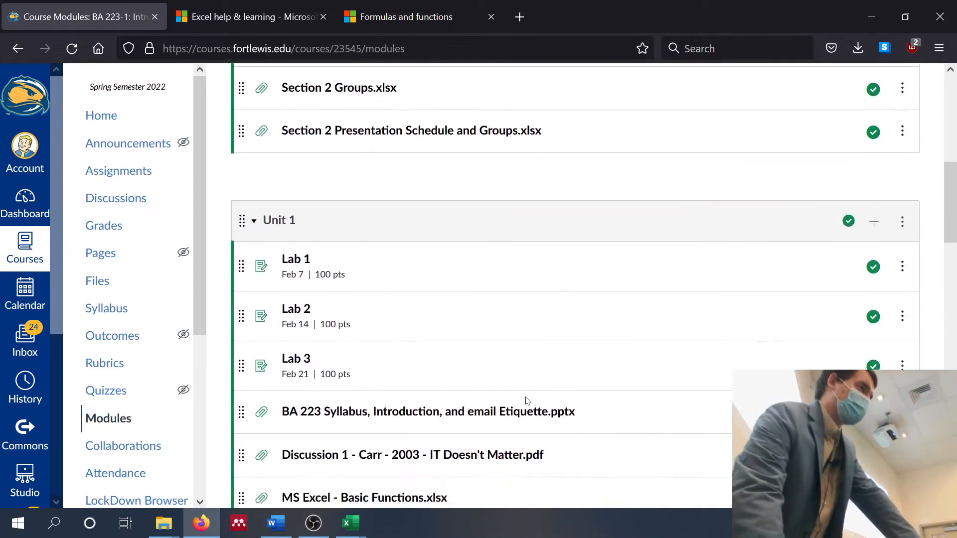
pyautogui.scroll(-3, 528, 401)
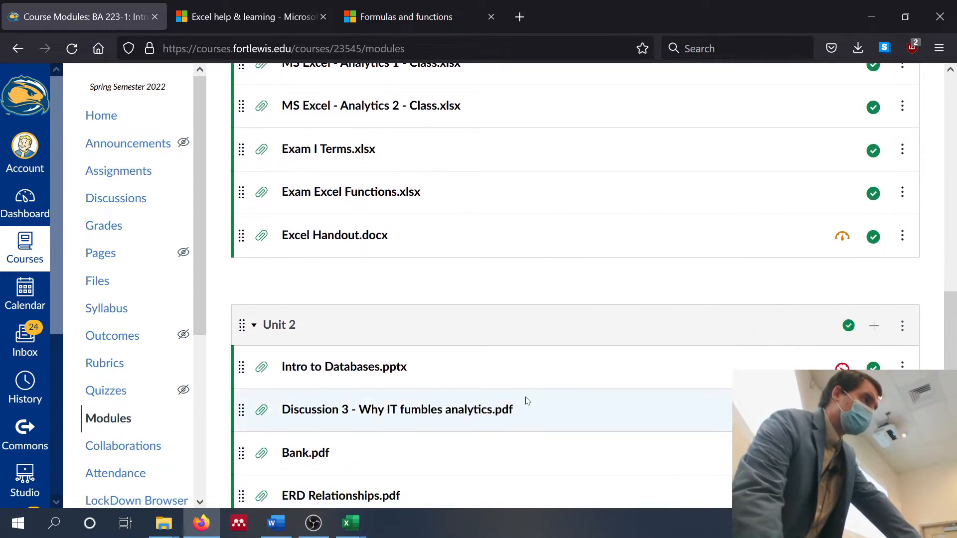
pyautogui.scroll(-9, 528, 401)
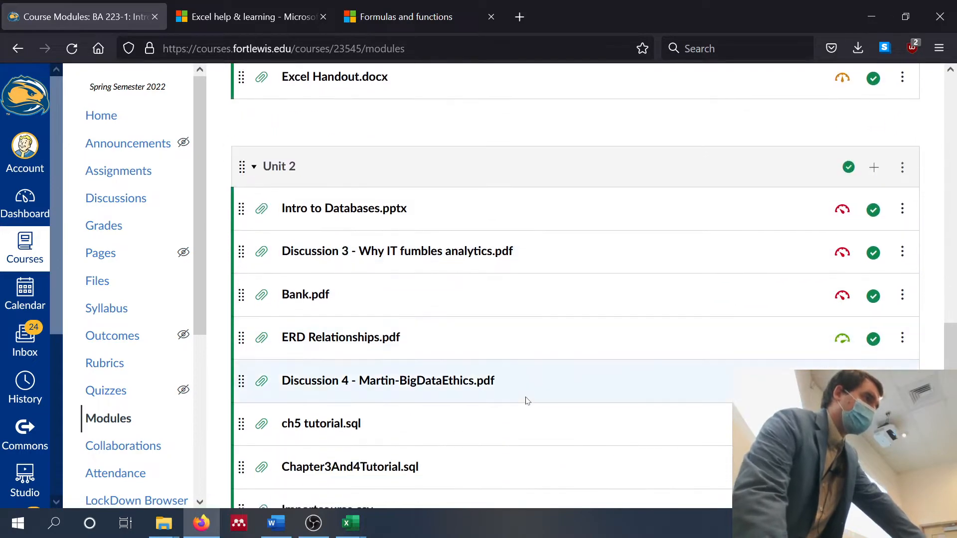
pyautogui.scroll(20, 527, 401)
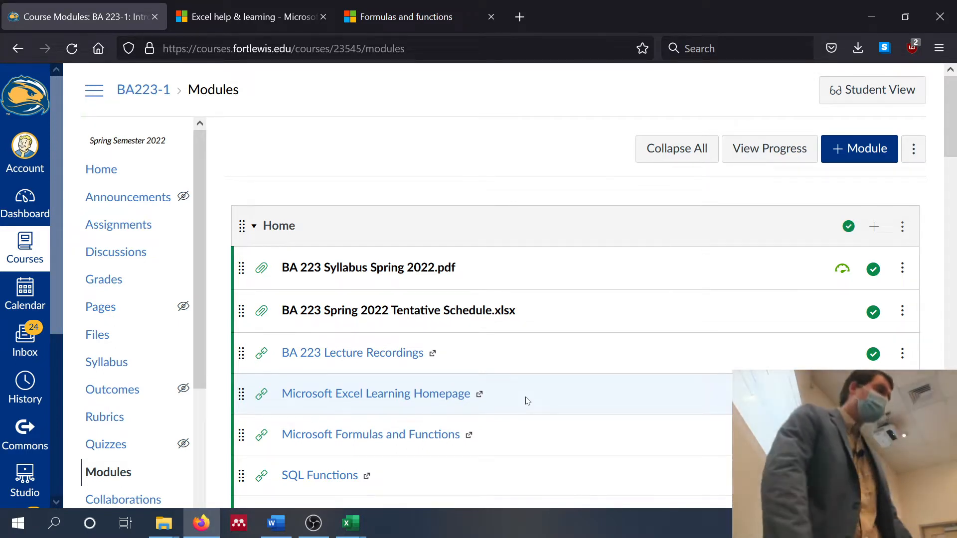
# Step: Switch to the BA 223 Spring 2022 Tentative Schedule workbook in Excel and select the 26-Jan MS Excel: Basic Functions entry
pyautogui.moveTo(351, 523)
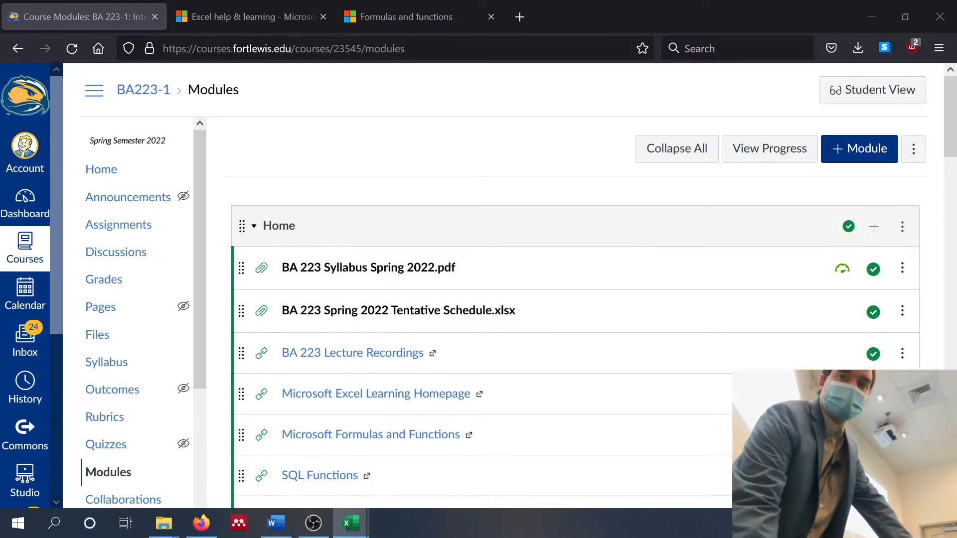
pyautogui.moveTo(956, 239); pyautogui.dragTo(689, 0)
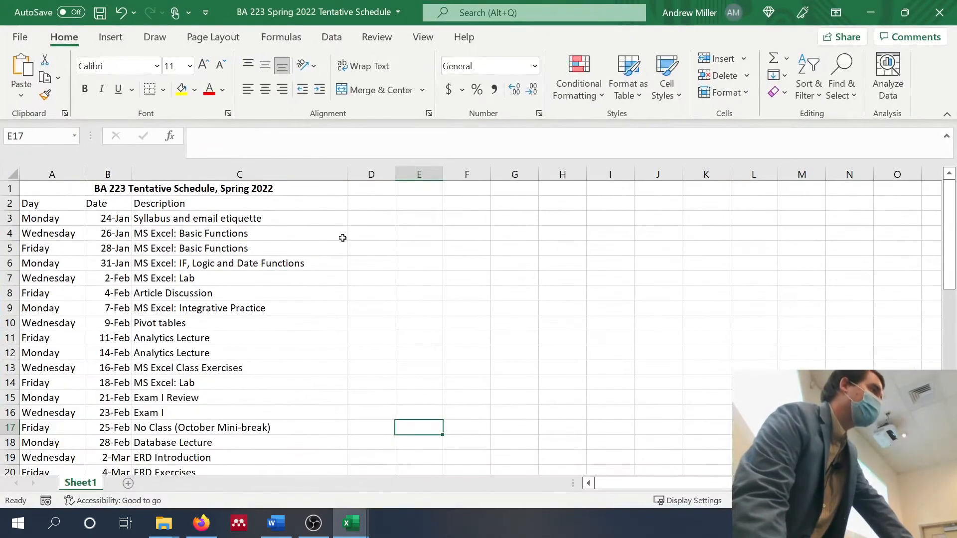
pyautogui.click(247, 232)
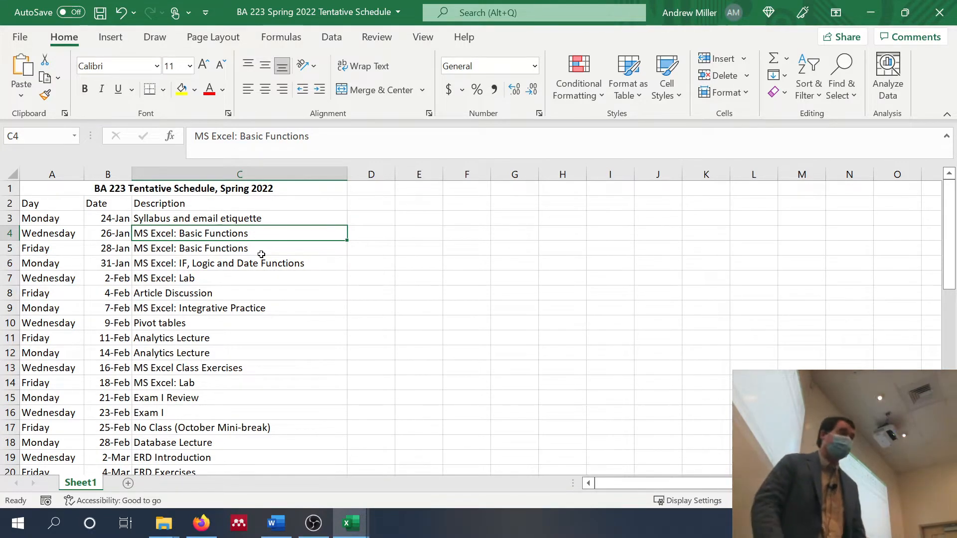
# Step: Check the Unit 1 labs in Firefox, then select the 7-Feb MS Excel: Integrative Practice entry in the Excel schedule
pyautogui.click(202, 524)
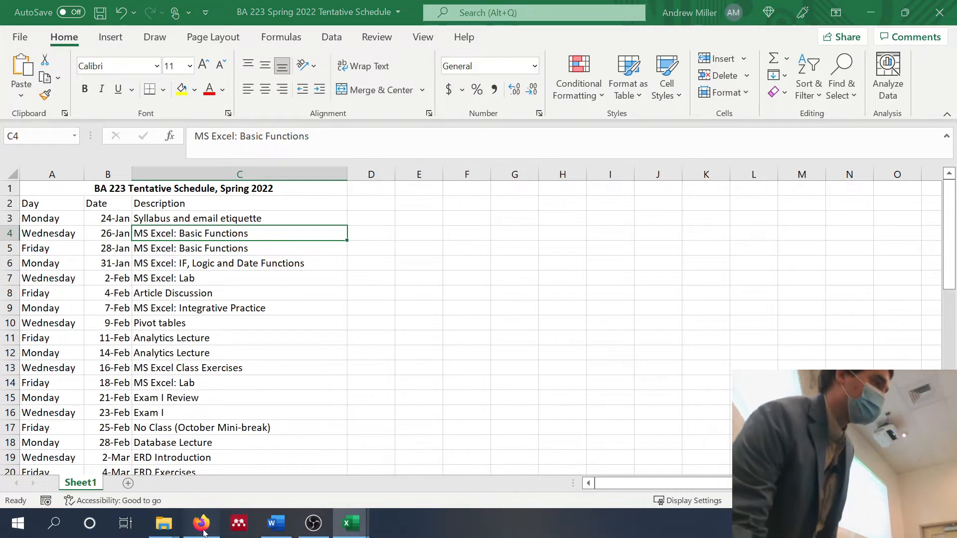
pyautogui.scroll(-10, 414, 385)
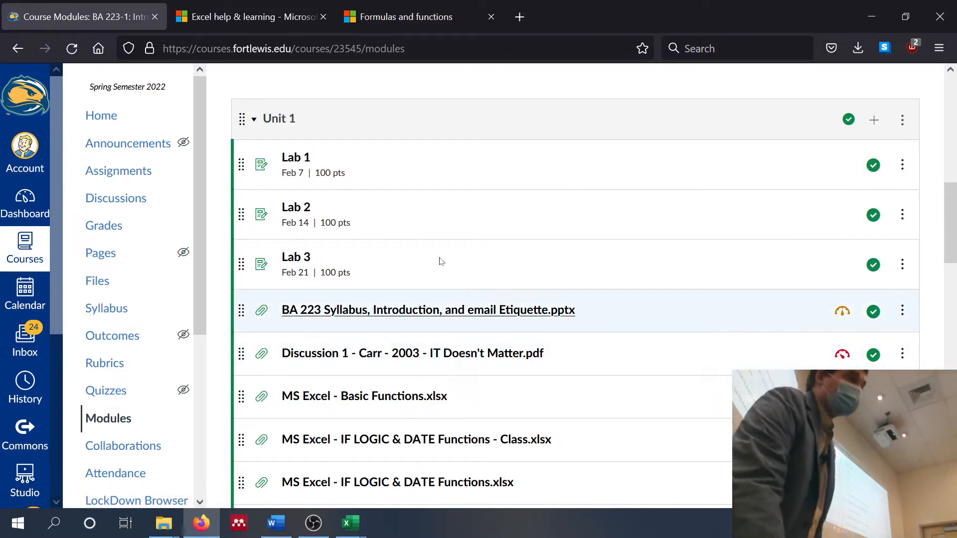
pyautogui.moveTo(352, 533)
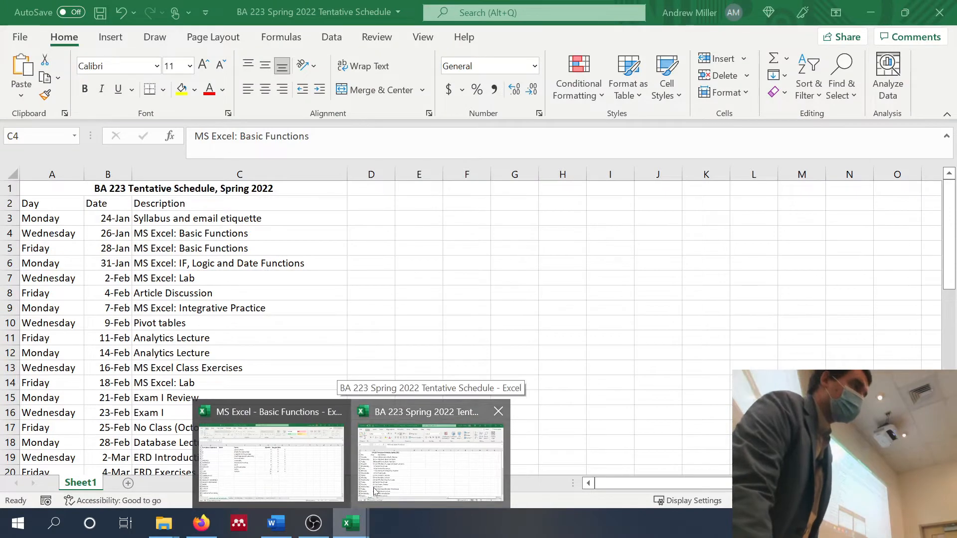
pyautogui.click(374, 491)
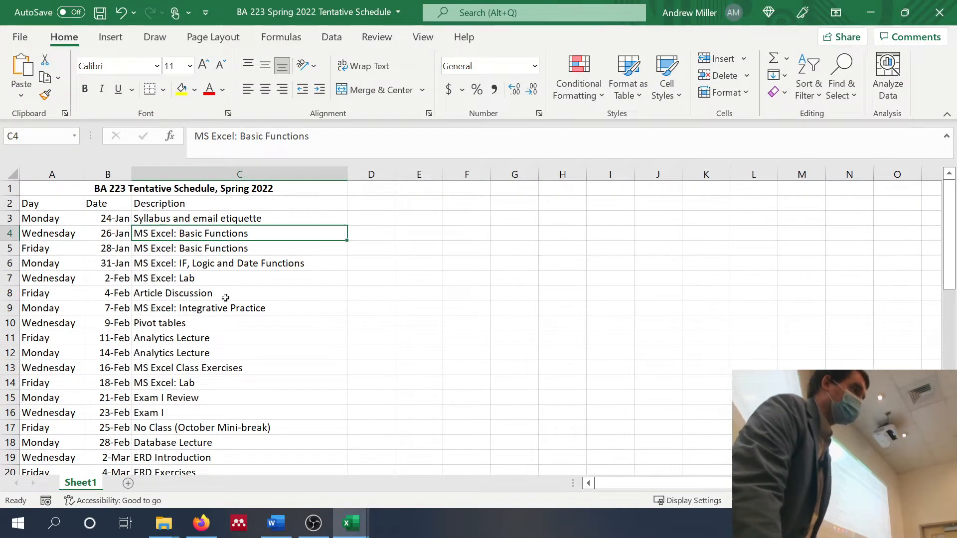
pyautogui.click(244, 307)
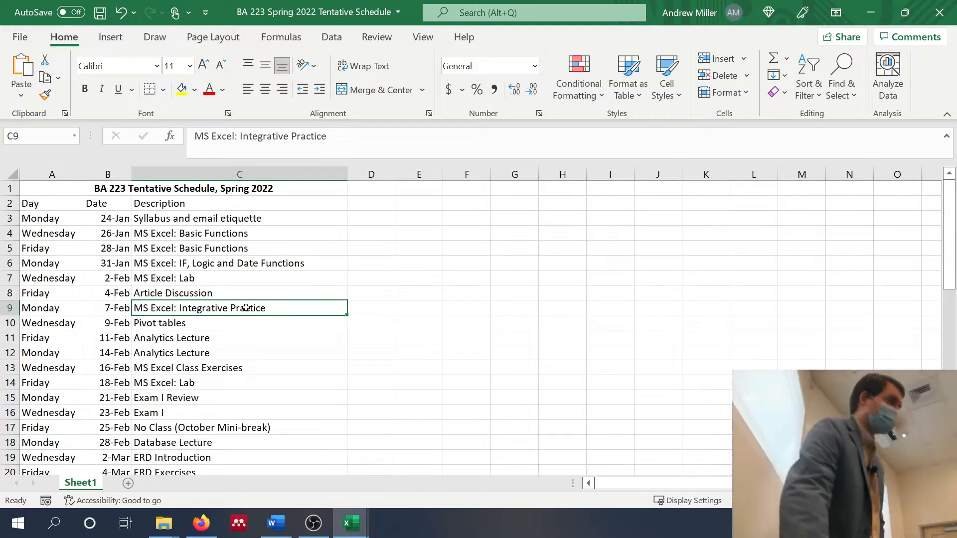
# Step: Switch to Firefox, open the MS Excel - Basic Functions.xlsx page from Unit 1, and start then cancel its download
pyautogui.click(201, 522)
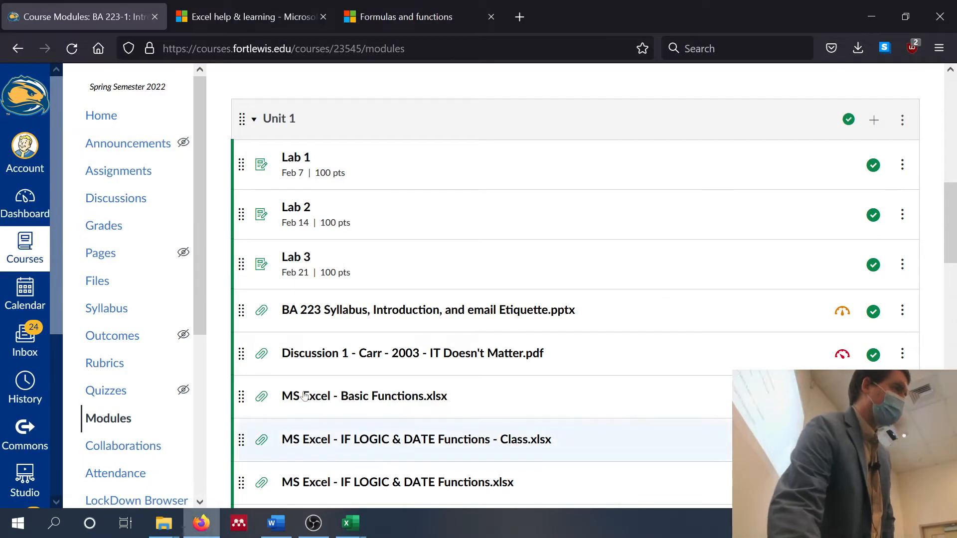
pyautogui.rightClick(201, 522)
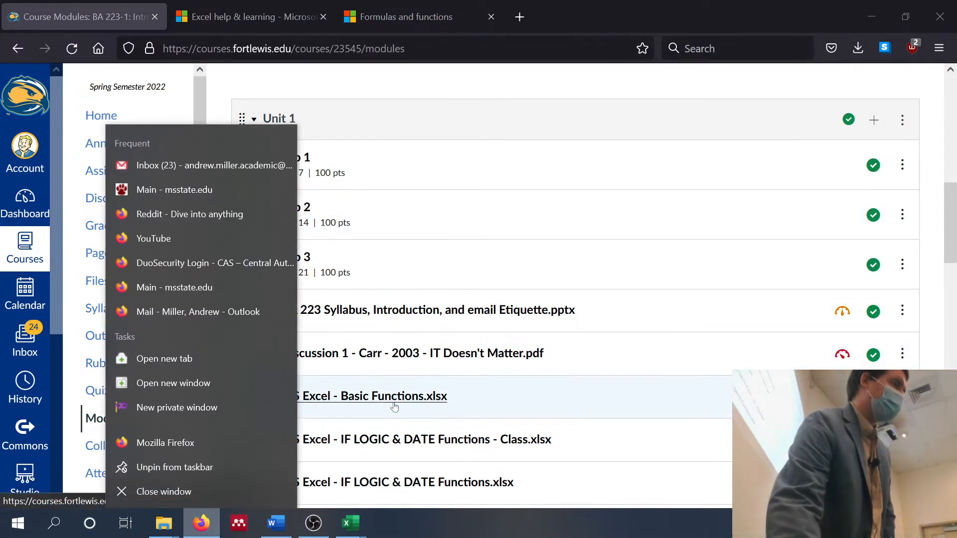
pyautogui.click(542, 416)
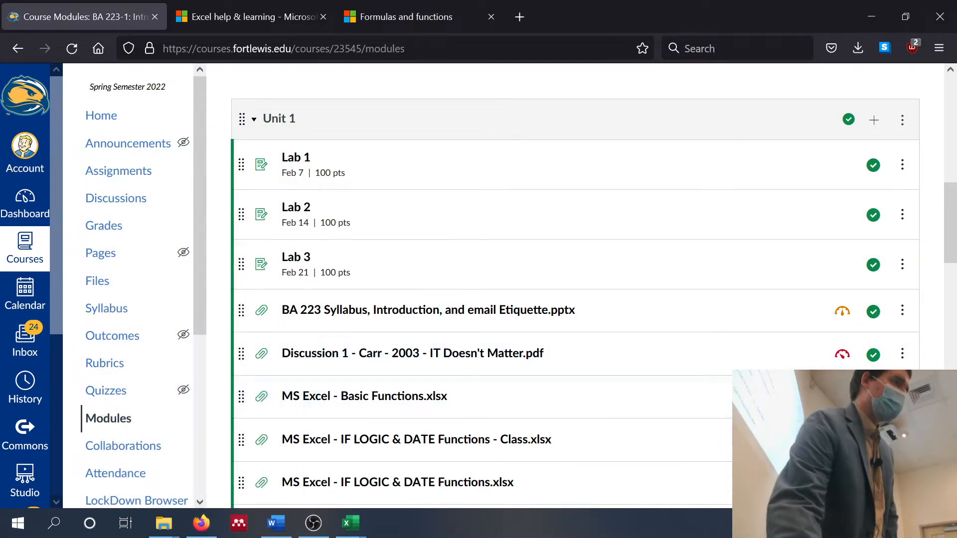
pyautogui.click(440, 406)
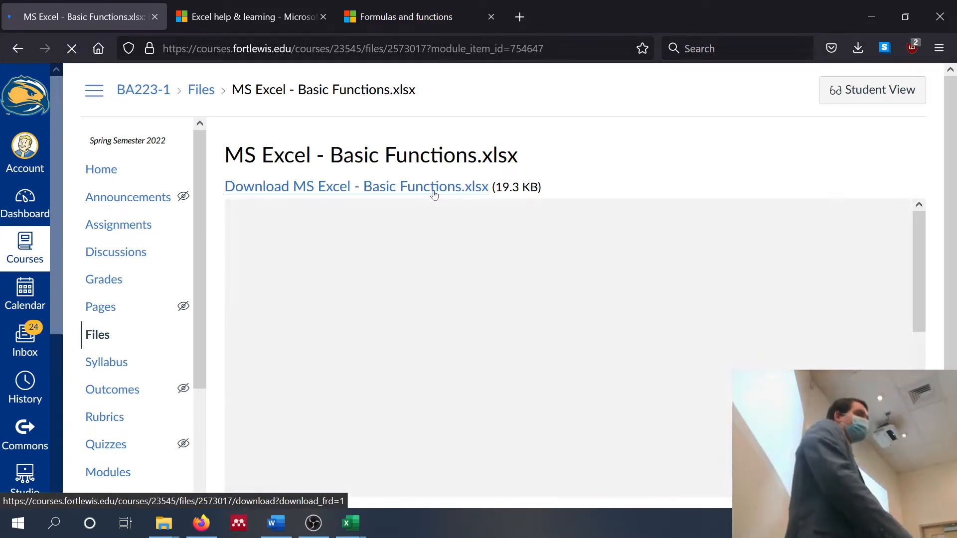
pyautogui.click(434, 194)
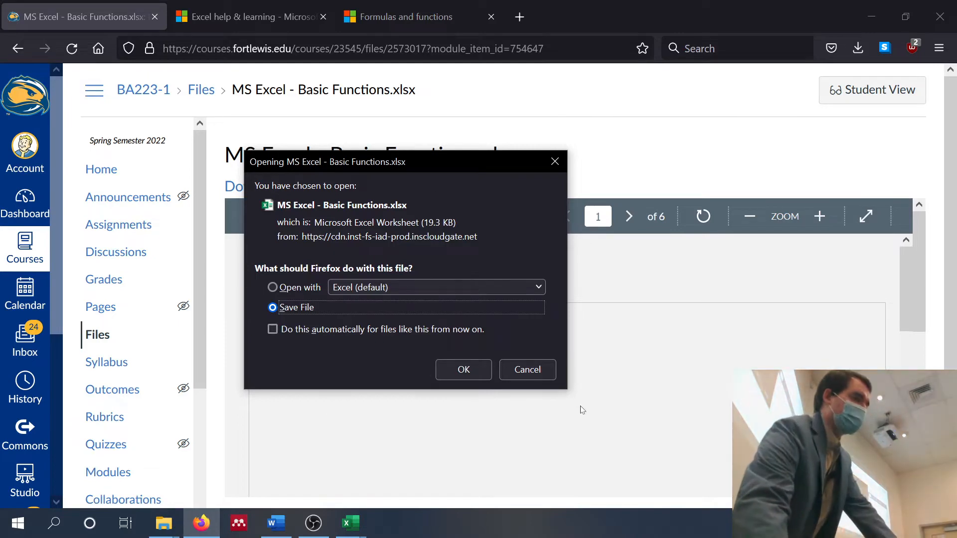
pyautogui.click(546, 375)
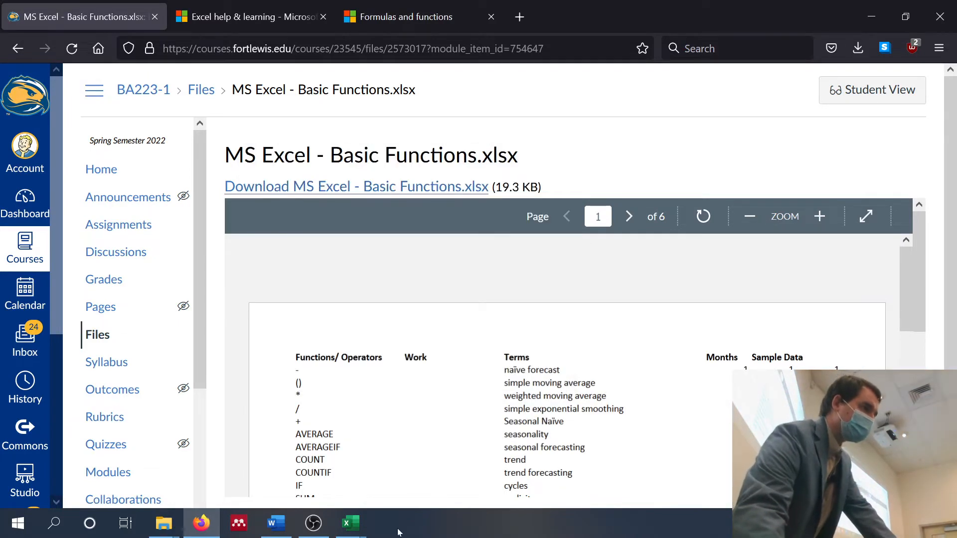
# Step: Switch to the MS Excel - Basic Functions workbook in Excel and examine the file formats offered for saving a copy
pyautogui.moveTo(357, 530)
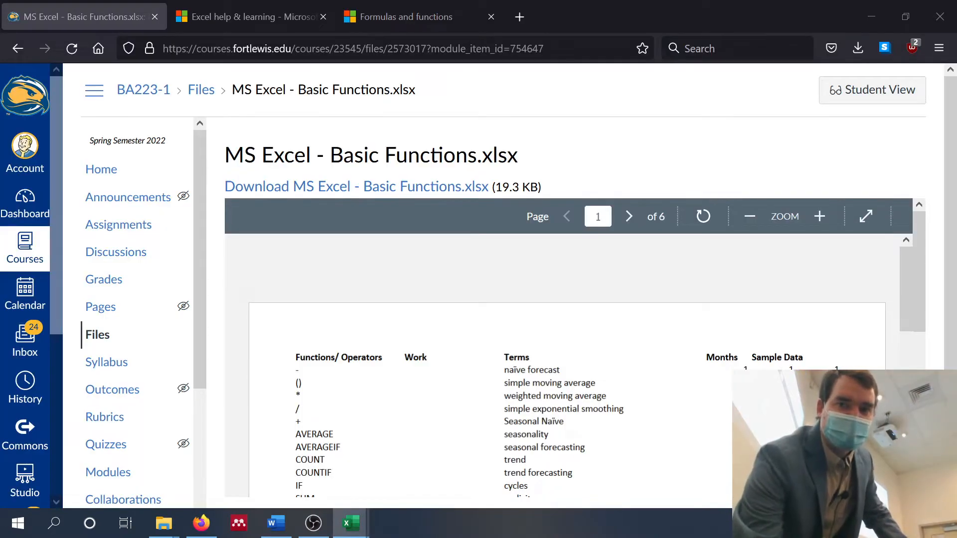
pyautogui.moveTo(956, 181); pyautogui.dragTo(423, 3)
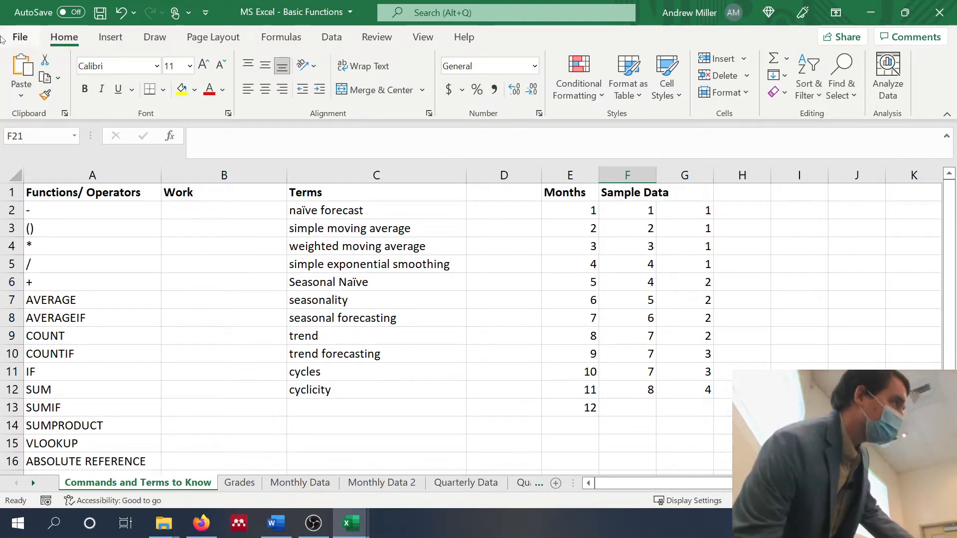
pyautogui.click(20, 37)
pyautogui.click(55, 241)
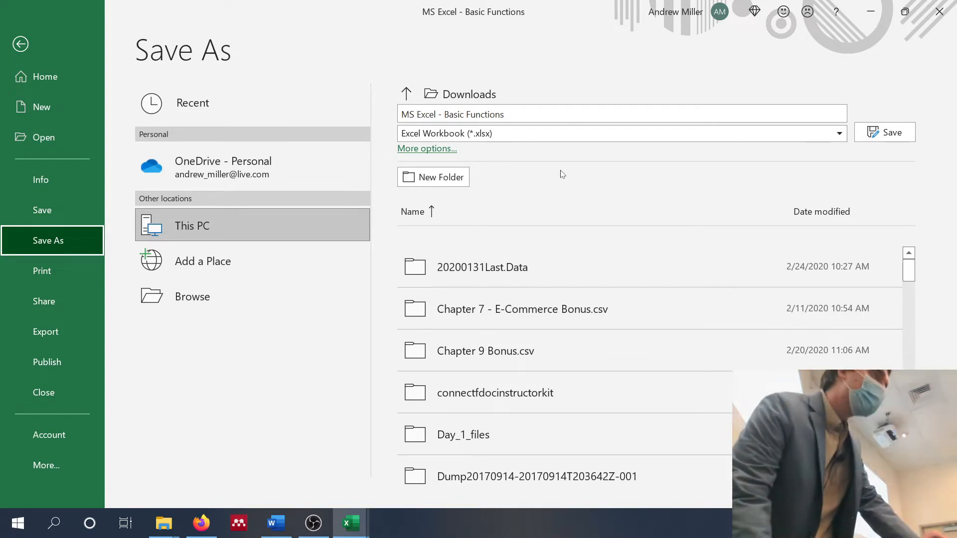
pyautogui.click(566, 139)
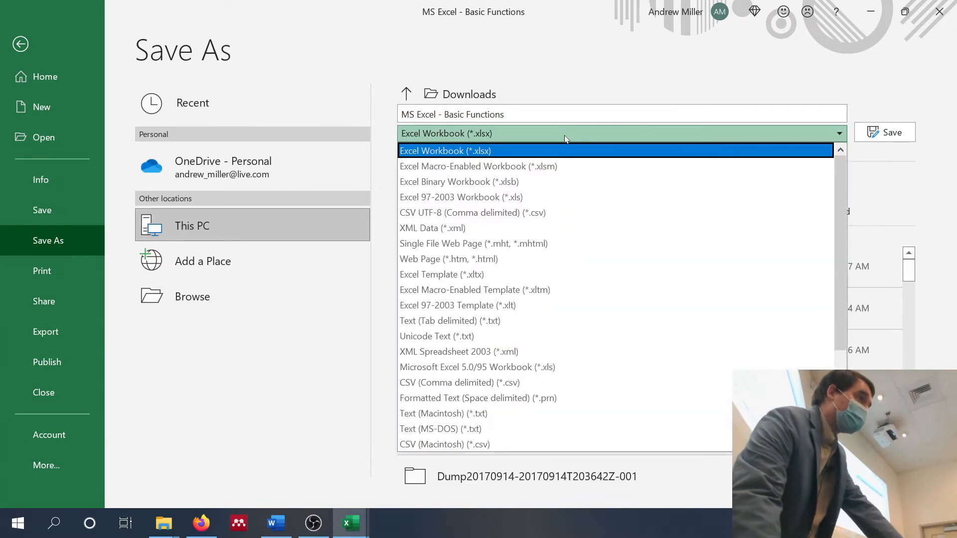
pyautogui.scroll(-3, 547, 224)
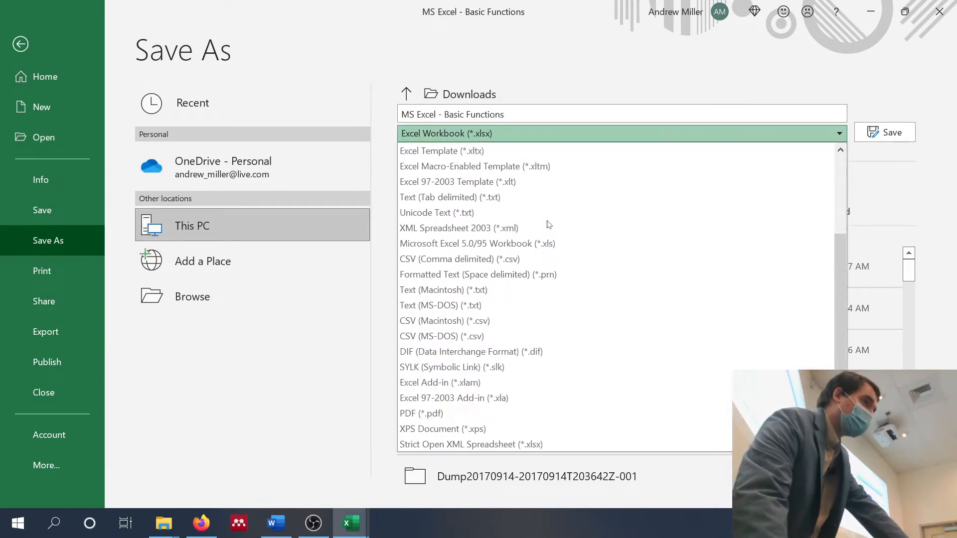
pyautogui.scroll(3, 547, 224)
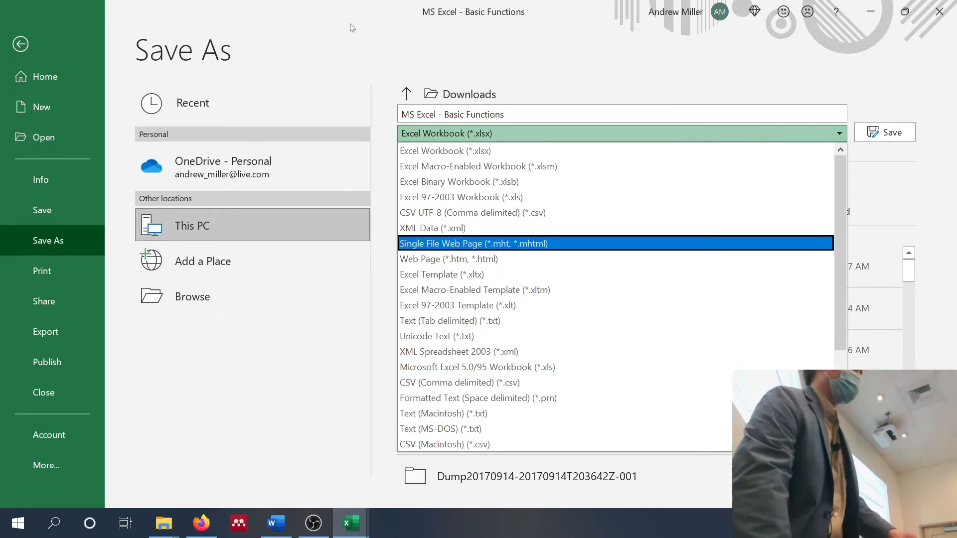
pyautogui.click(462, 9)
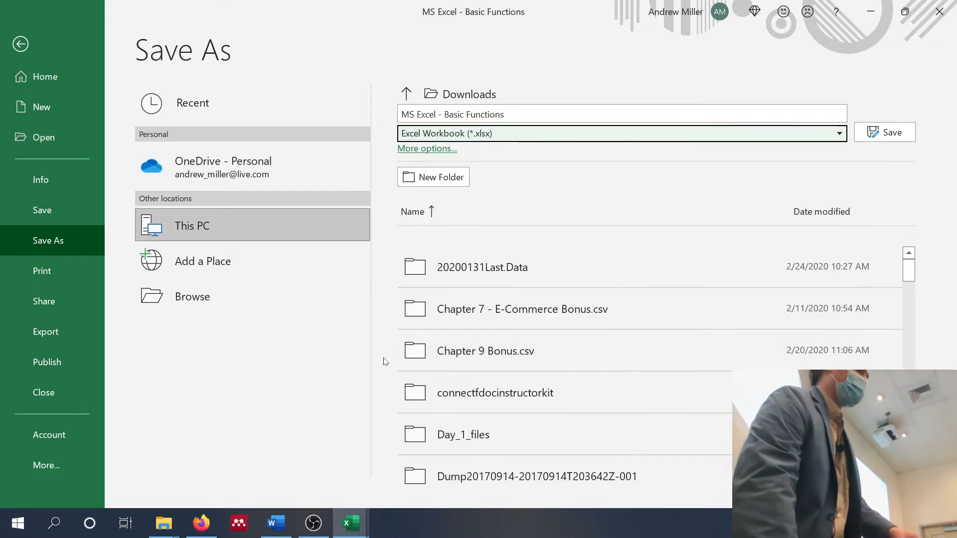
pyautogui.click(267, 301)
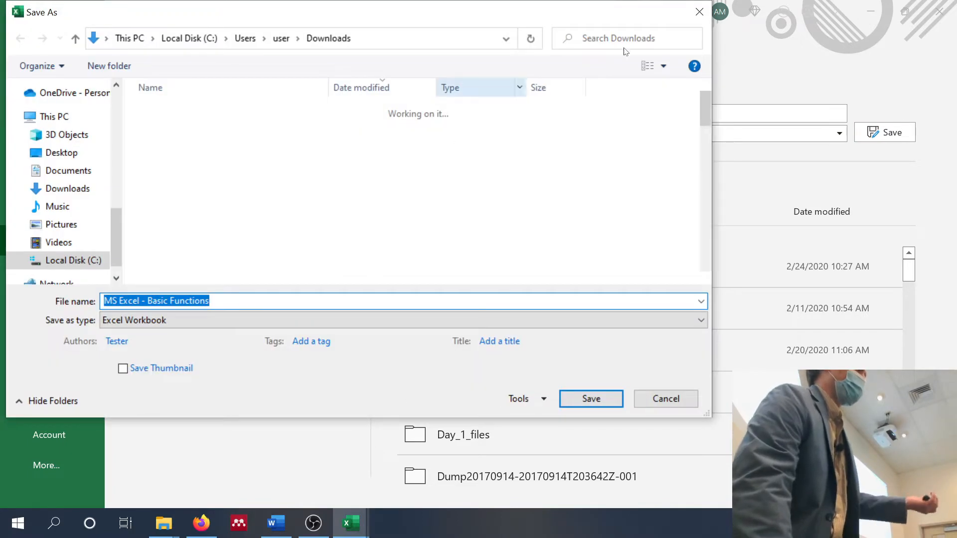
pyautogui.click(699, 12)
pyautogui.click(19, 45)
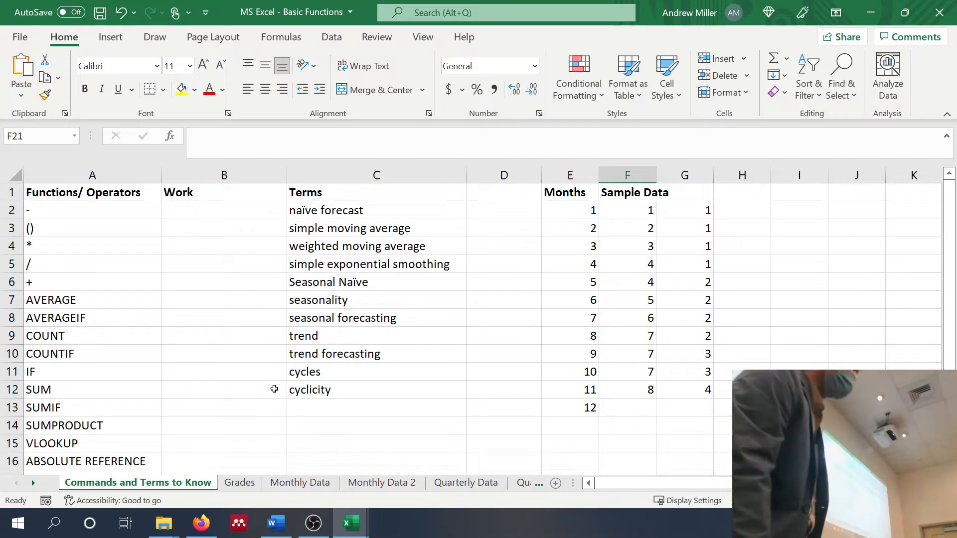
# Step: Insert a blank column before the Work column on the Commands and Terms to Know sheet
pyautogui.click(218, 304)
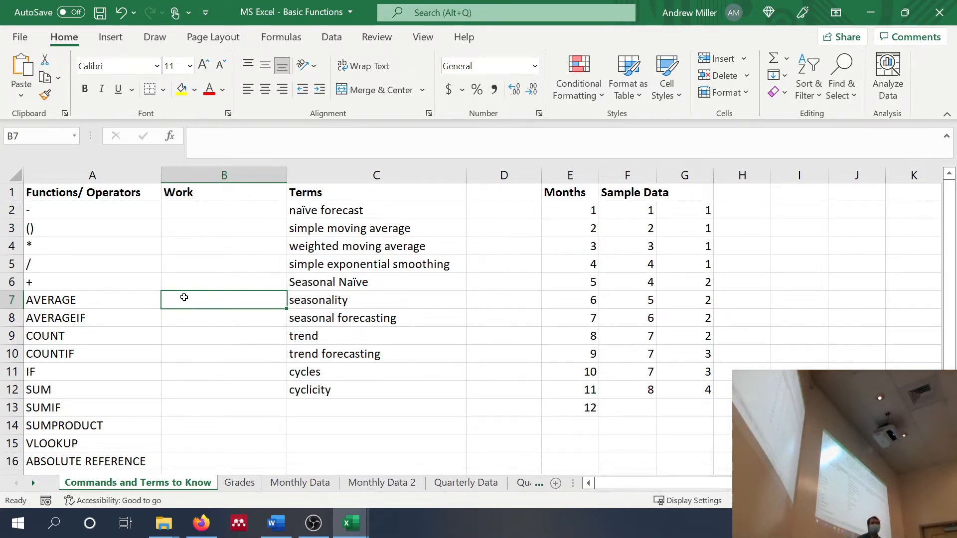
pyautogui.scroll(-5, 184, 297)
pyautogui.scroll(5, 184, 297)
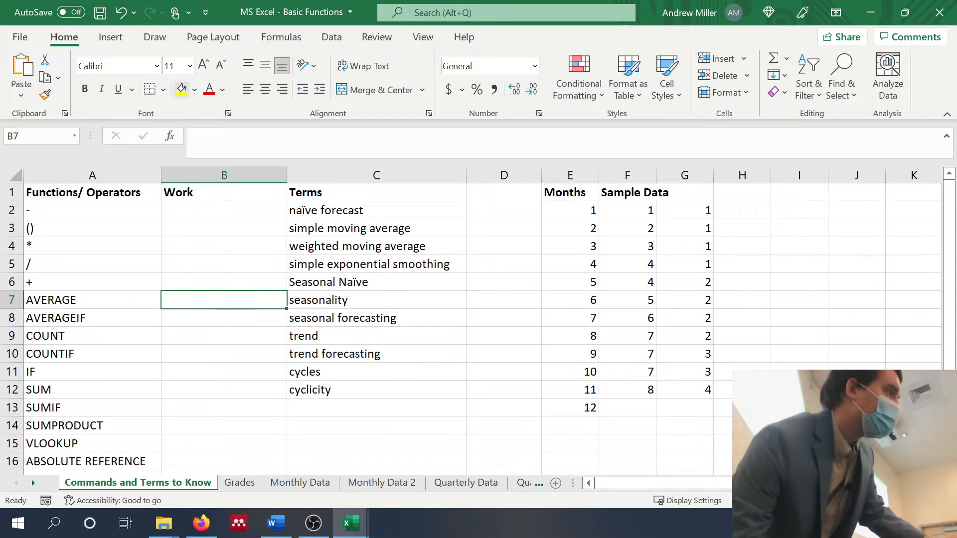
pyautogui.click(228, 171)
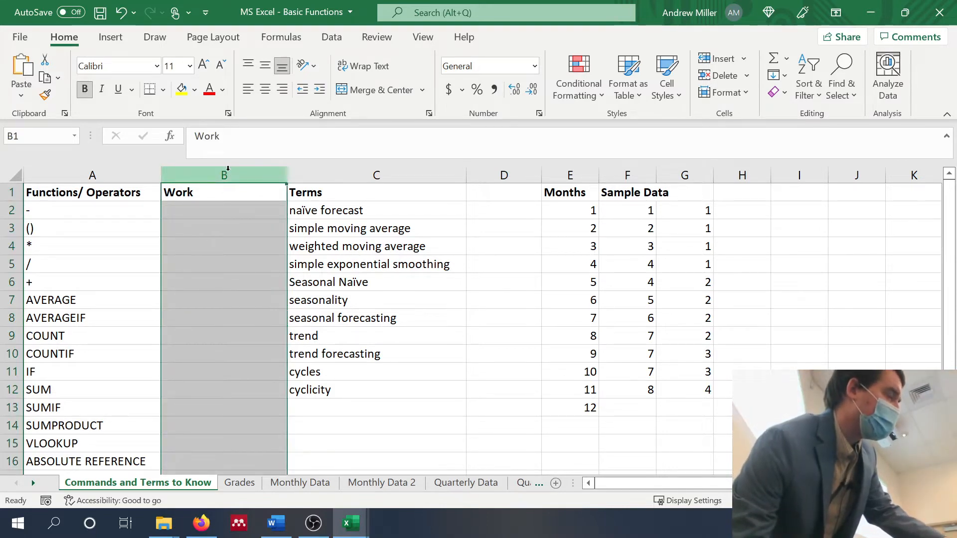
pyautogui.rightClick(222, 180)
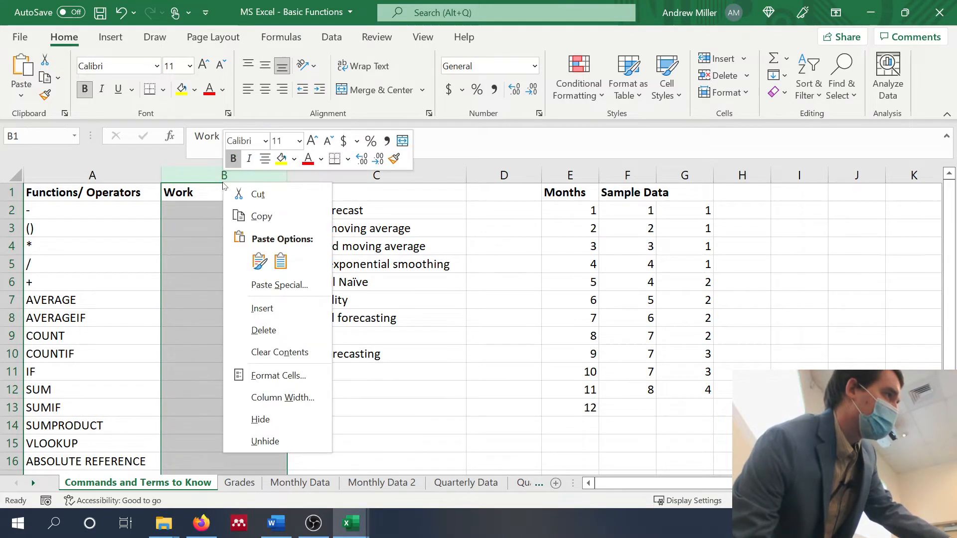
pyautogui.click(277, 315)
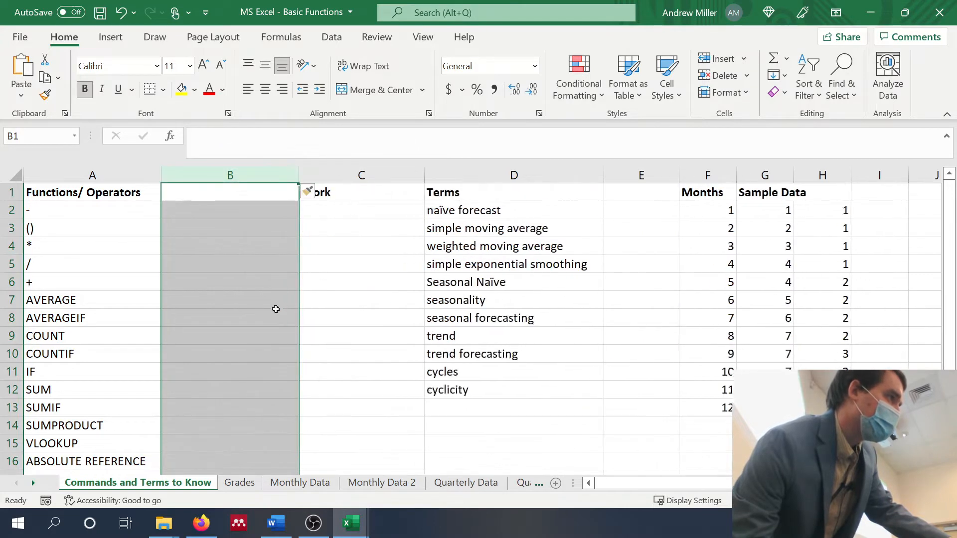
# Step: Enter the header Notes in cell B1 of the blank column
pyautogui.click(226, 199)
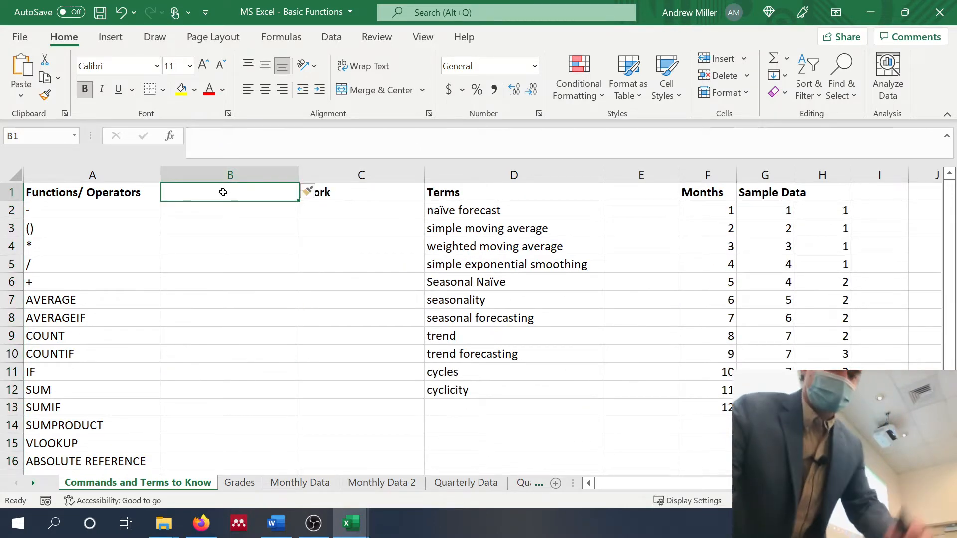
pyautogui.doubleClick(228, 193)
pyautogui.write('Noir')
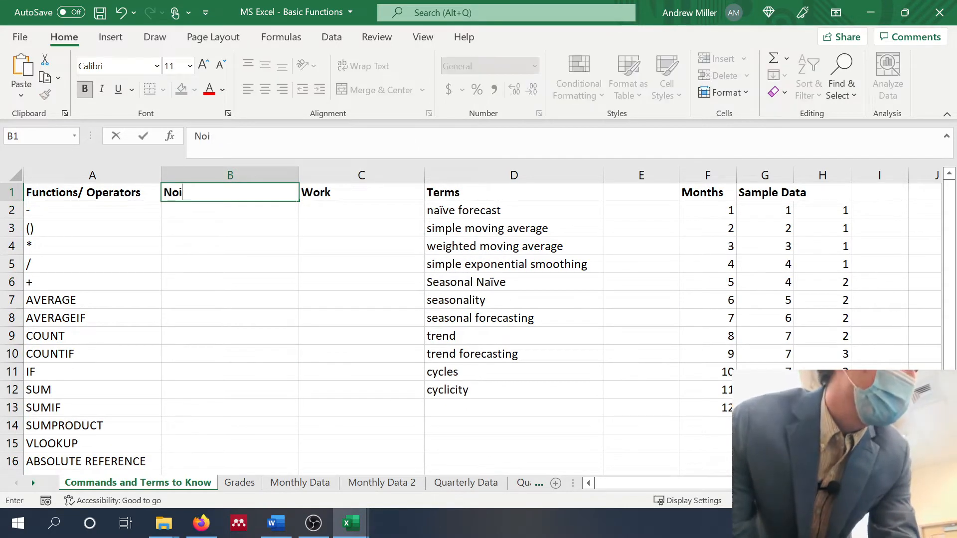
pyautogui.press('BackSpace')
pyautogui.write('rwa')
pyautogui.press('BackSpace')
pyautogui.press('BackSpace')
pyautogui.write('t')
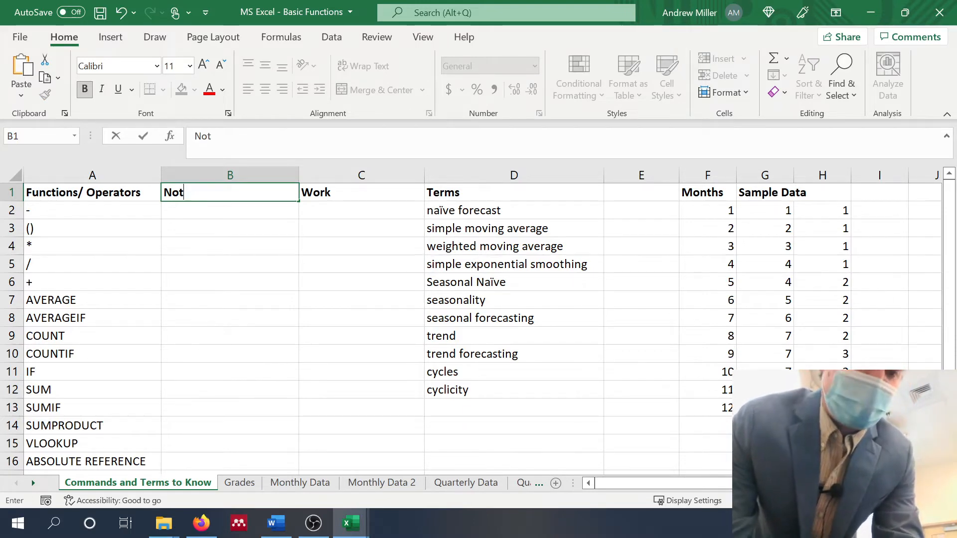
pyautogui.write('es')
# Step: Enter the note "subtracts" in B2 for the minus operator
pyautogui.click(210, 207)
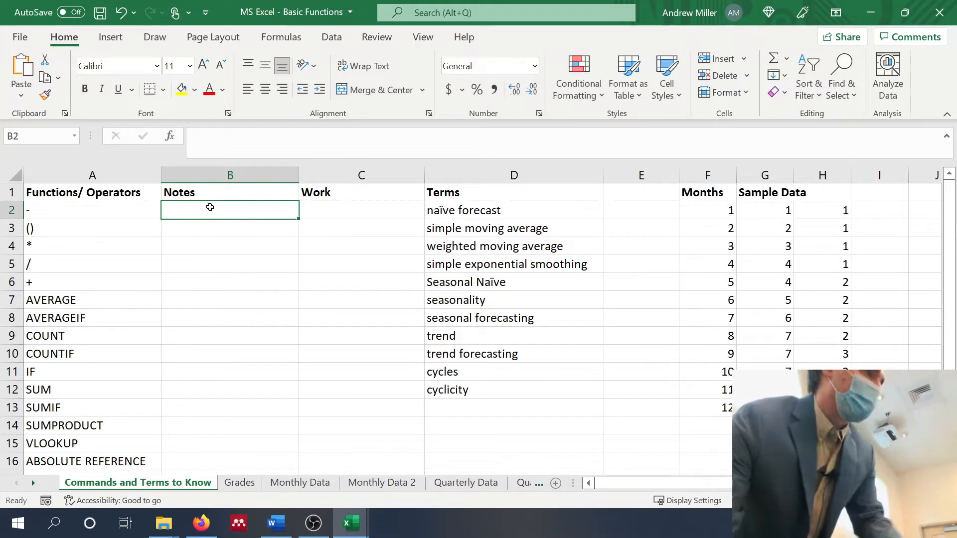
pyautogui.write('subtract')
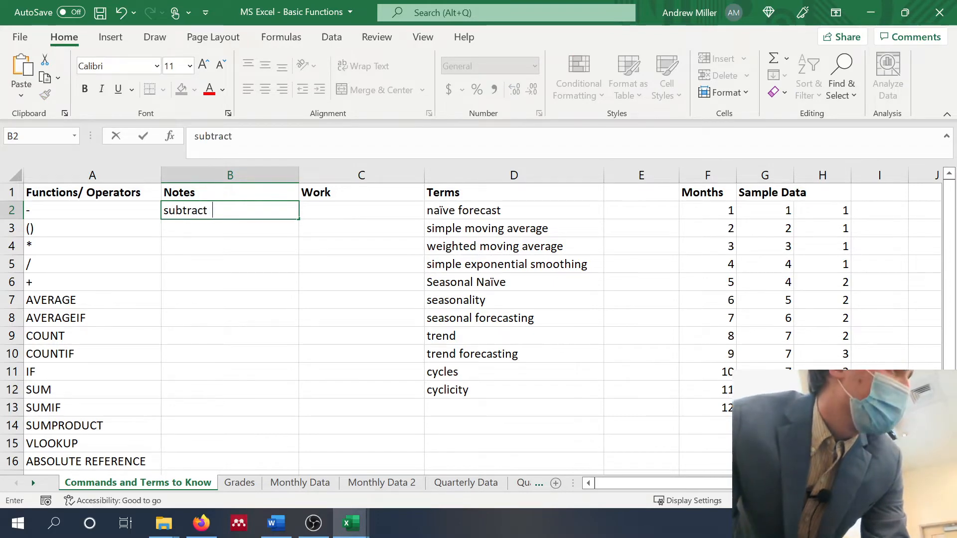
pyautogui.press('BackSpace')
pyautogui.write('s')
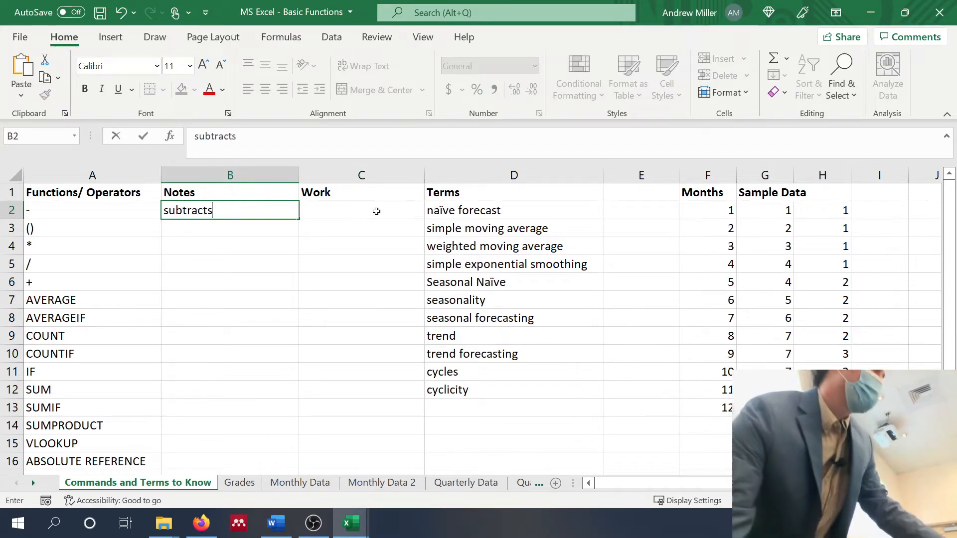
pyautogui.click(282, 180)
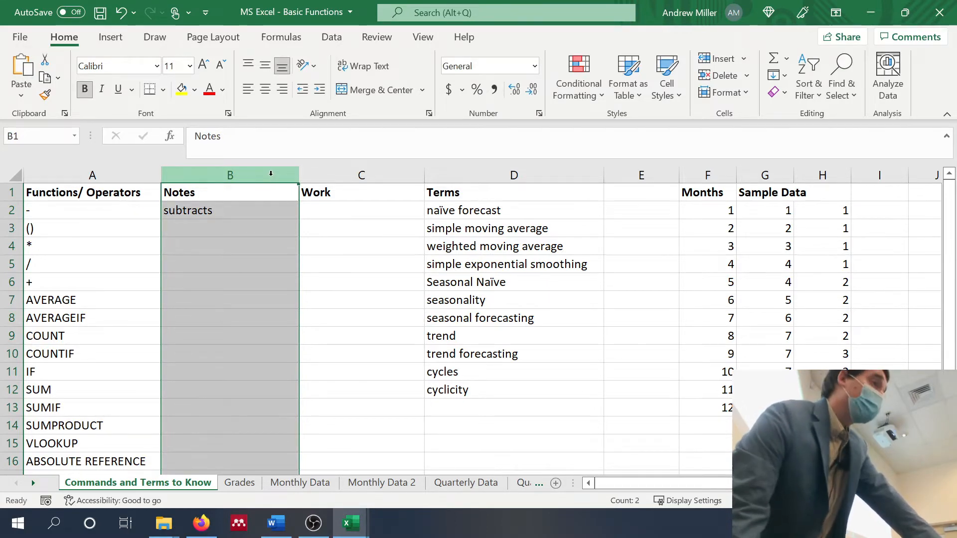
pyautogui.rightClick(272, 175)
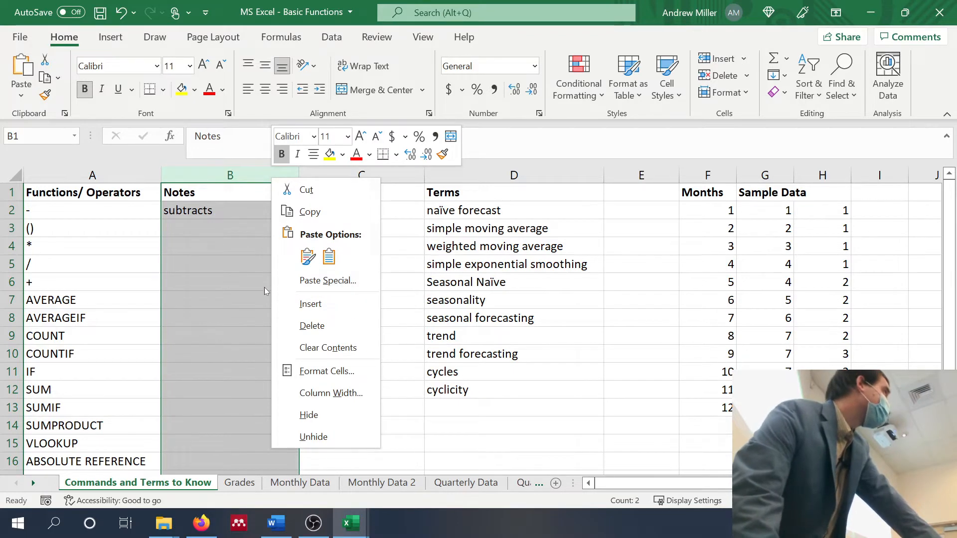
pyautogui.click(215, 268)
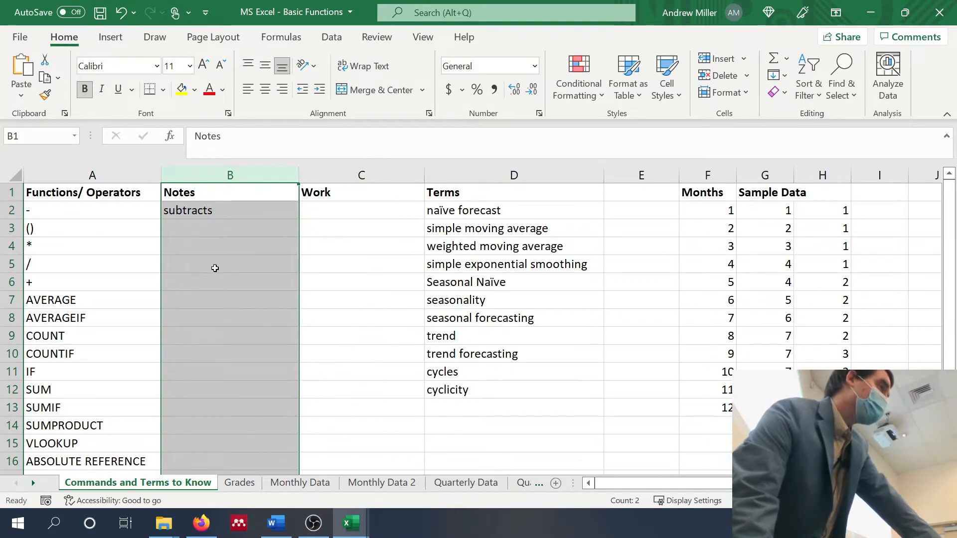
pyautogui.click(211, 226)
# Step: Enter the subtraction formula =15-4 in C2 under Work
pyautogui.click(342, 210)
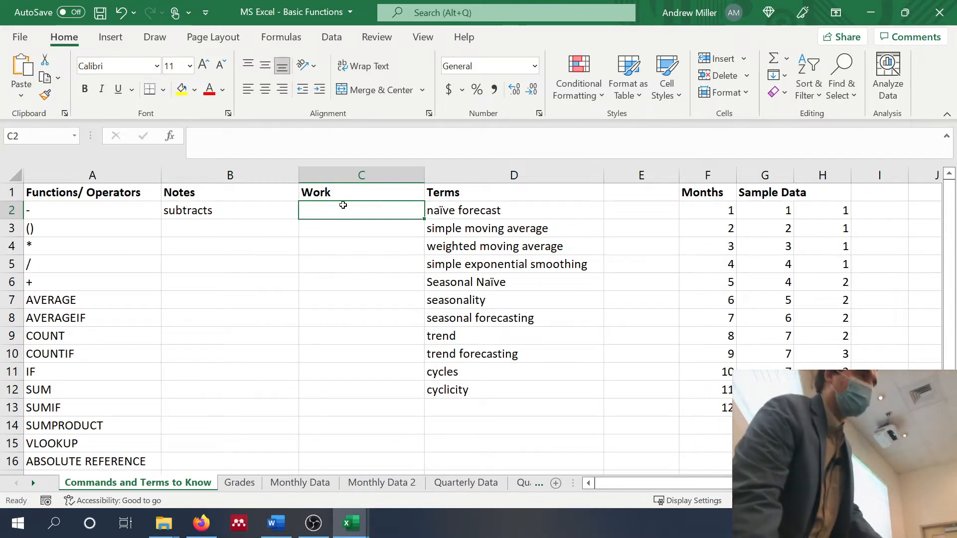
pyautogui.write('=')
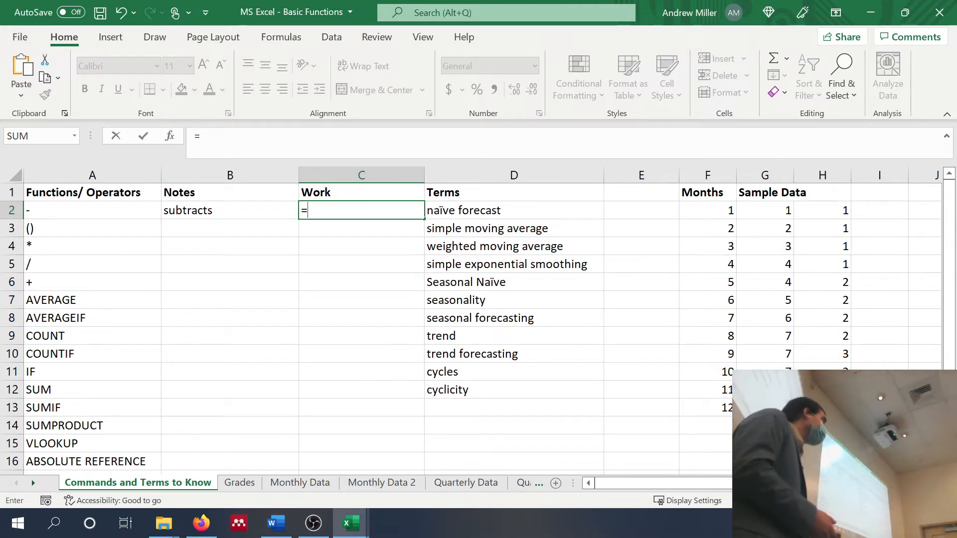
pyautogui.write('14')
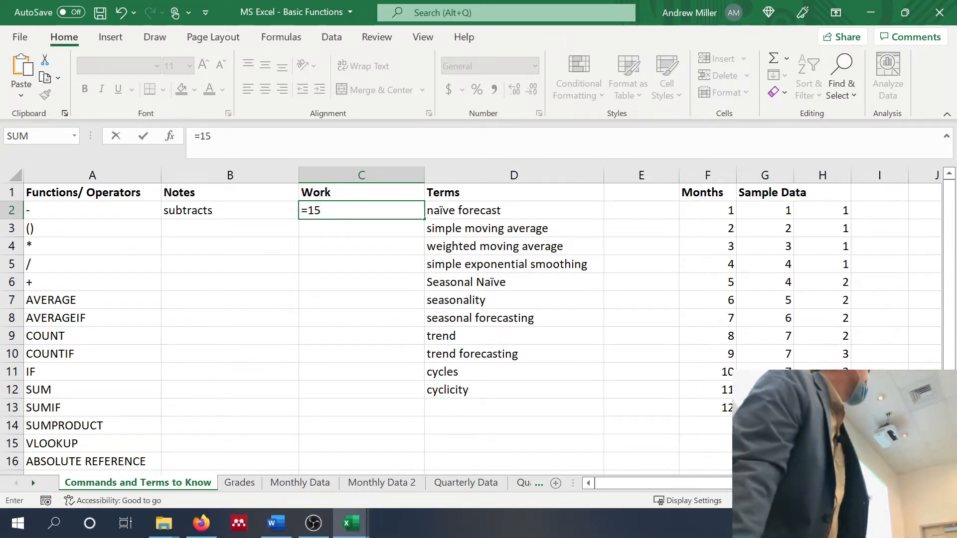
pyautogui.write('-')
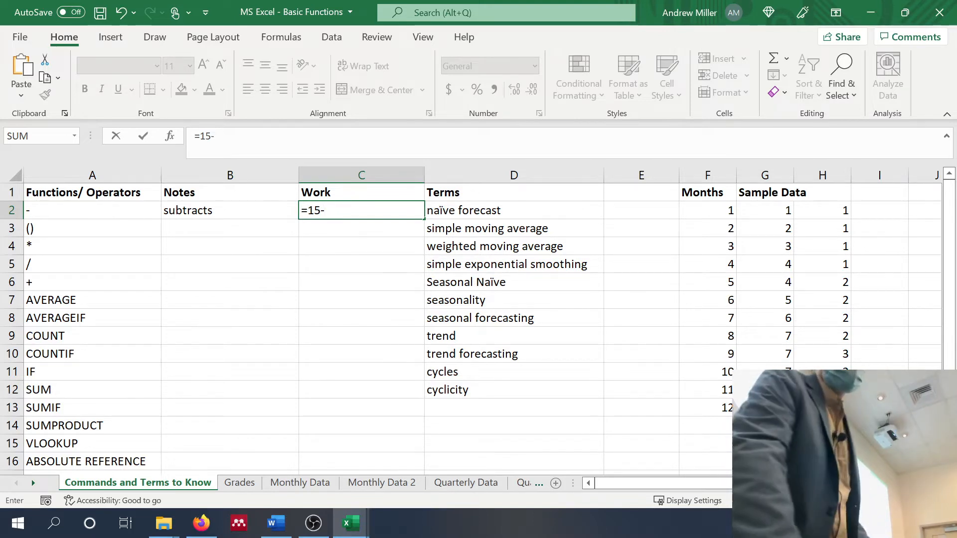
pyautogui.write('4')
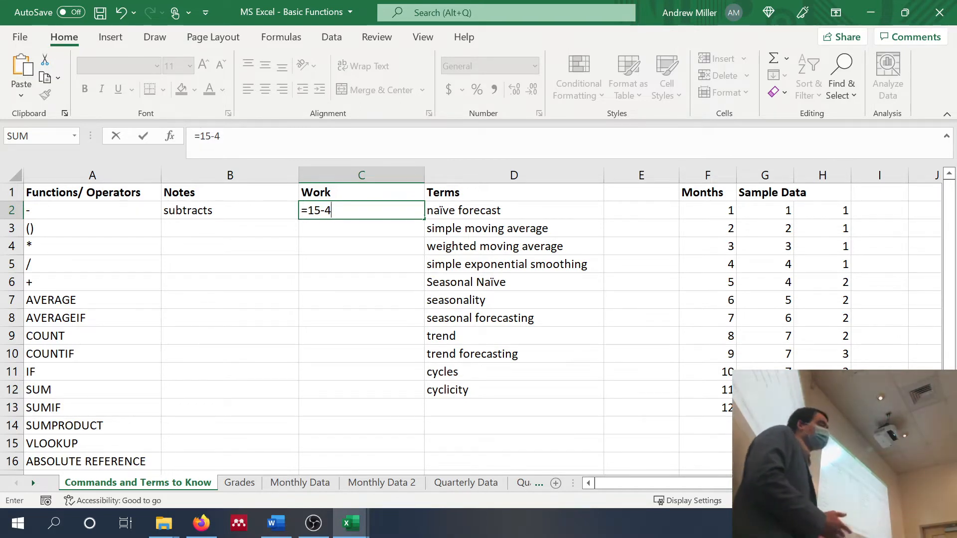
pyautogui.press('Return')
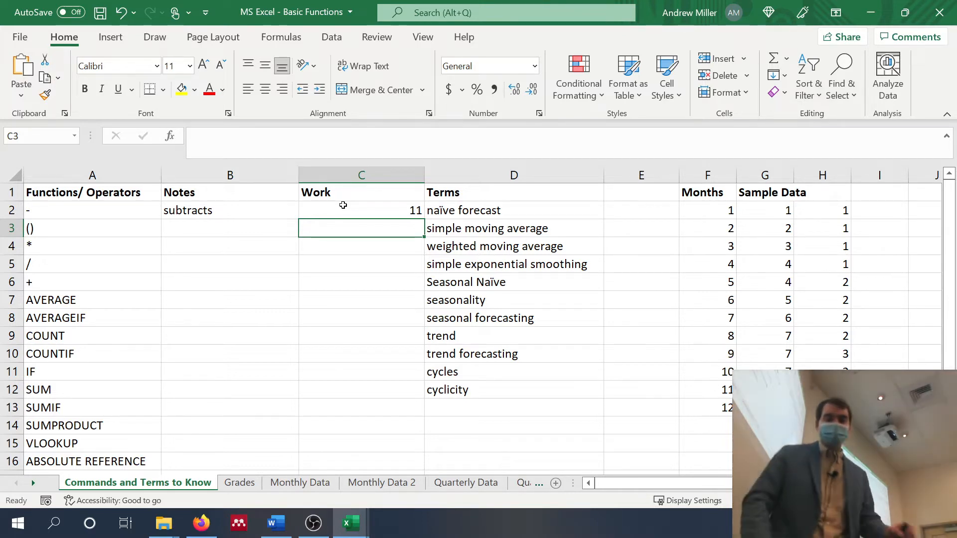
# Step: Enter 15-4 without an equals sign in C3, below the subtraction formula
pyautogui.write('=')
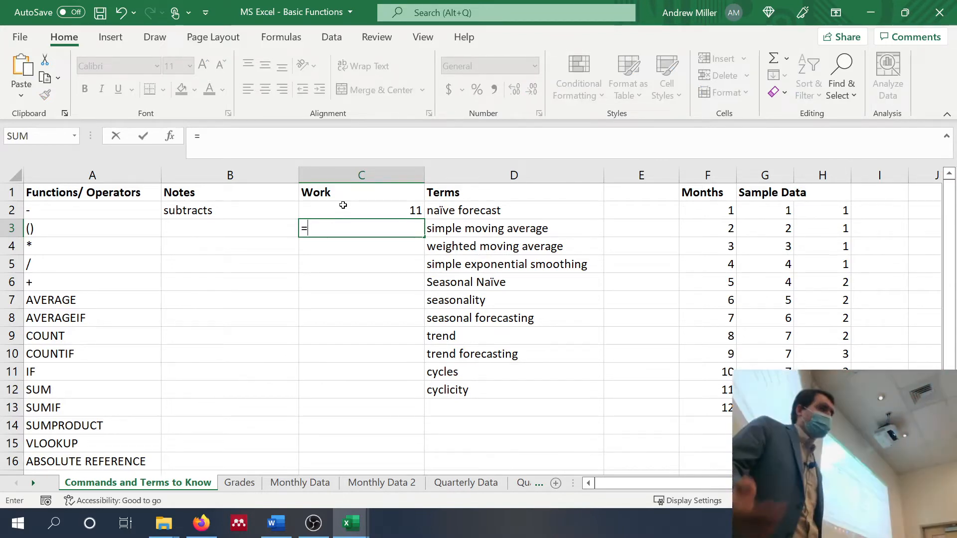
pyautogui.press('BackSpace')
pyautogui.write('1')
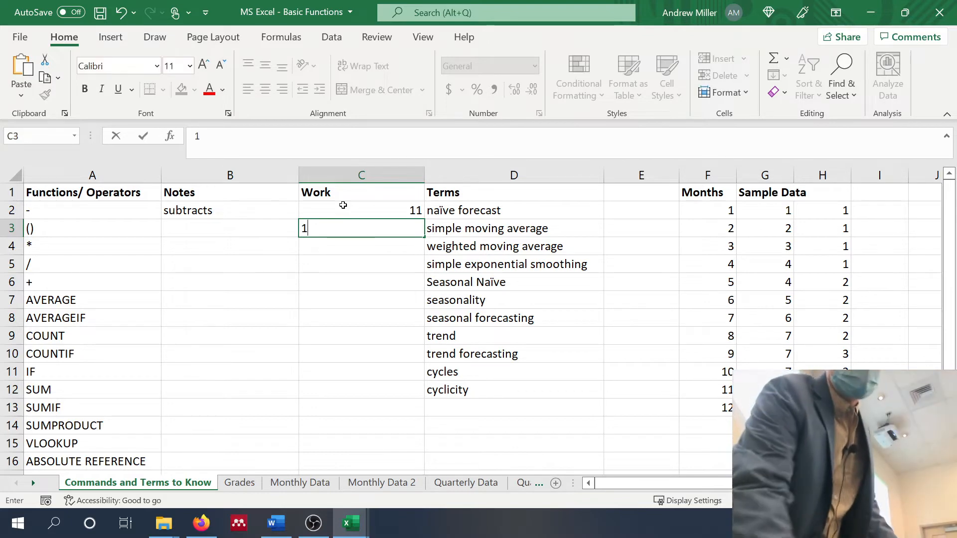
pyautogui.write('5-4')
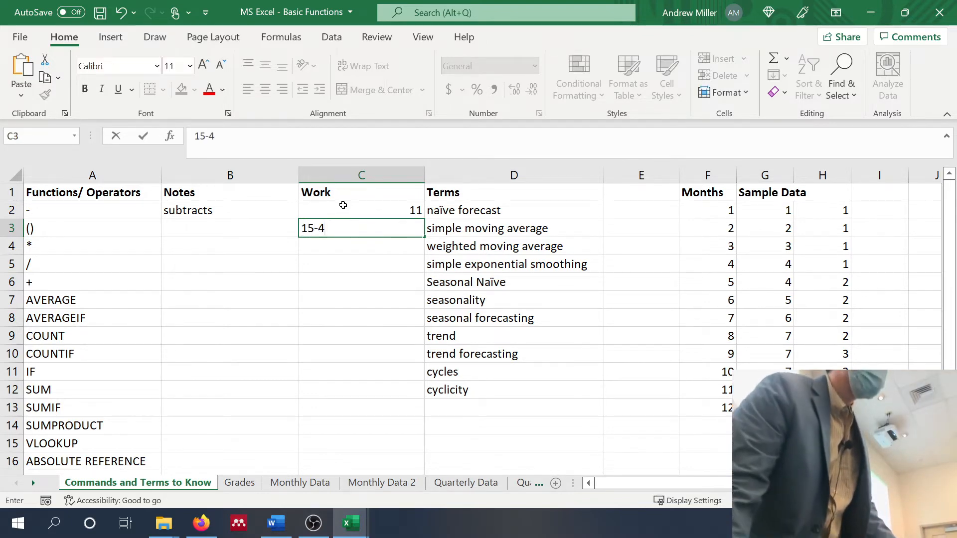
pyautogui.press('Return')
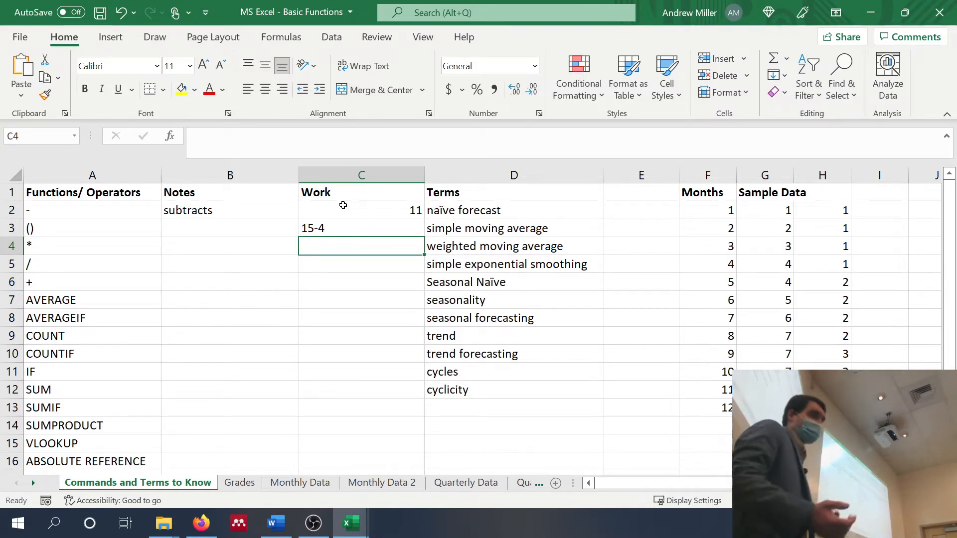
# Step: Add an equals sign before 15-4 in C3 so the entry becomes the formula =15-4
pyautogui.click(334, 231)
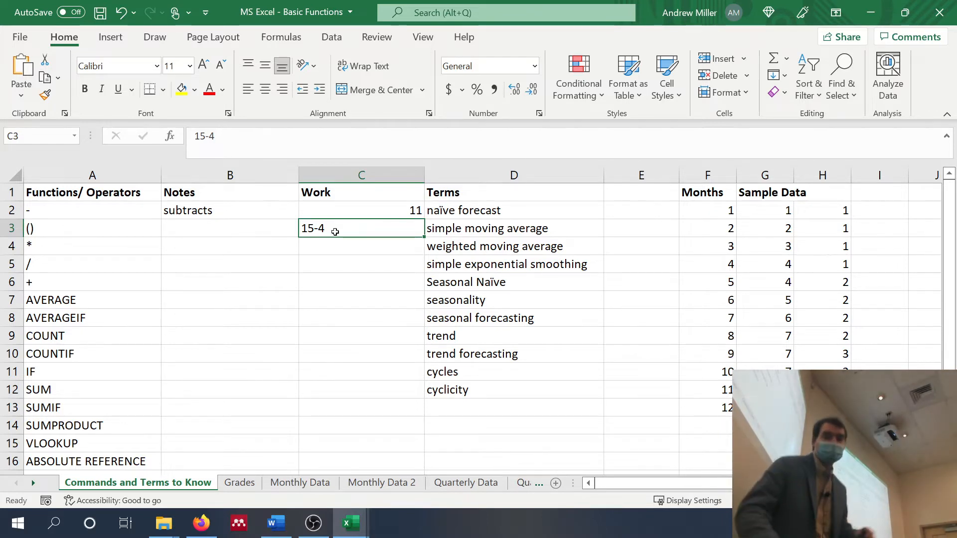
pyautogui.write('=')
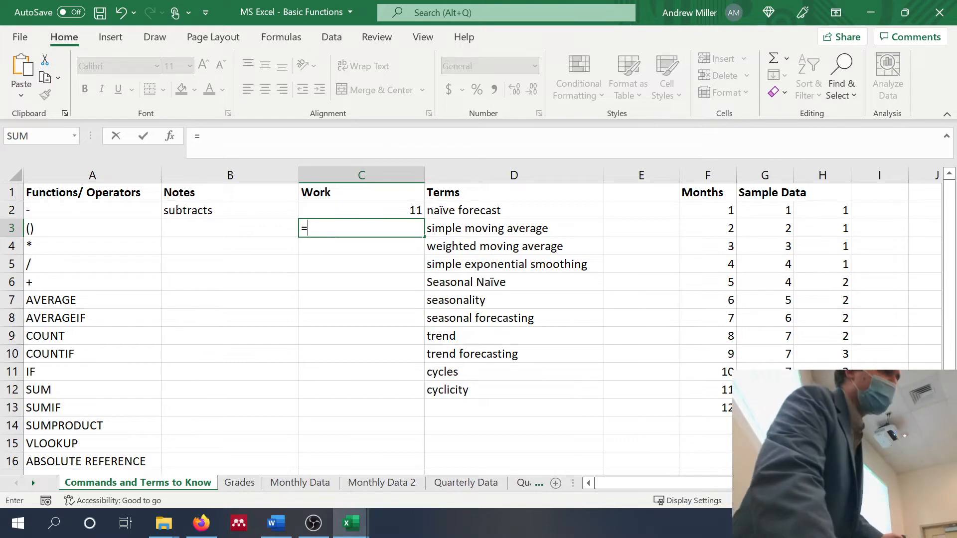
pyautogui.press('Escape')
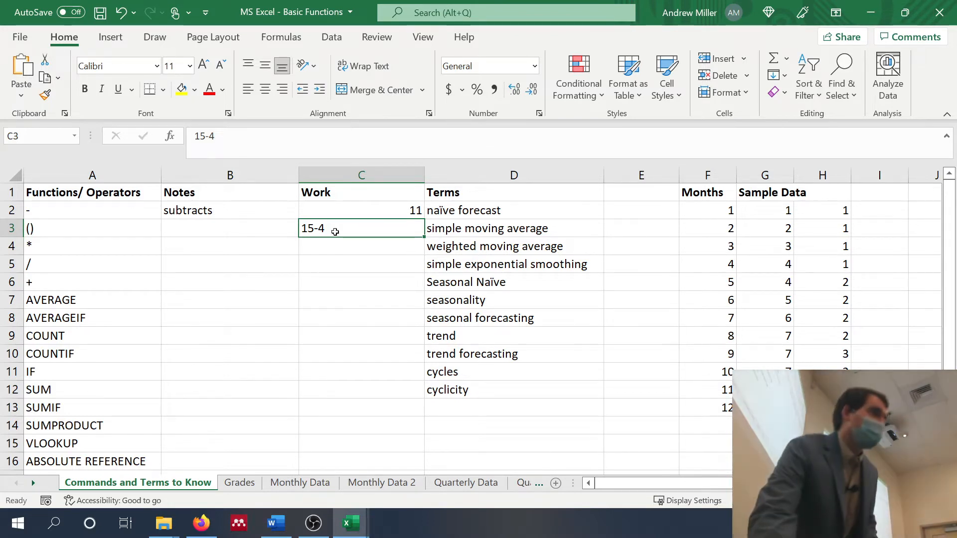
pyautogui.click(194, 137)
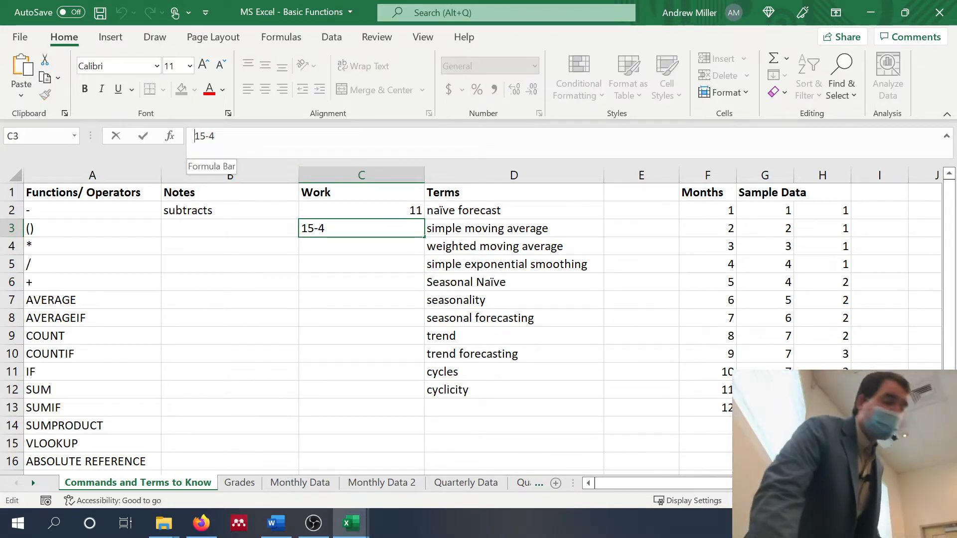
pyautogui.write('=')
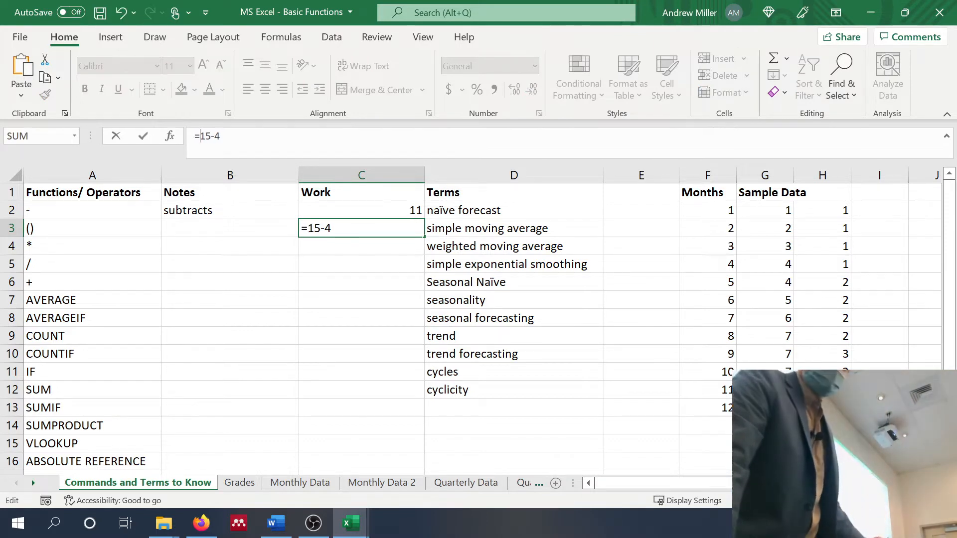
pyautogui.press('Return')
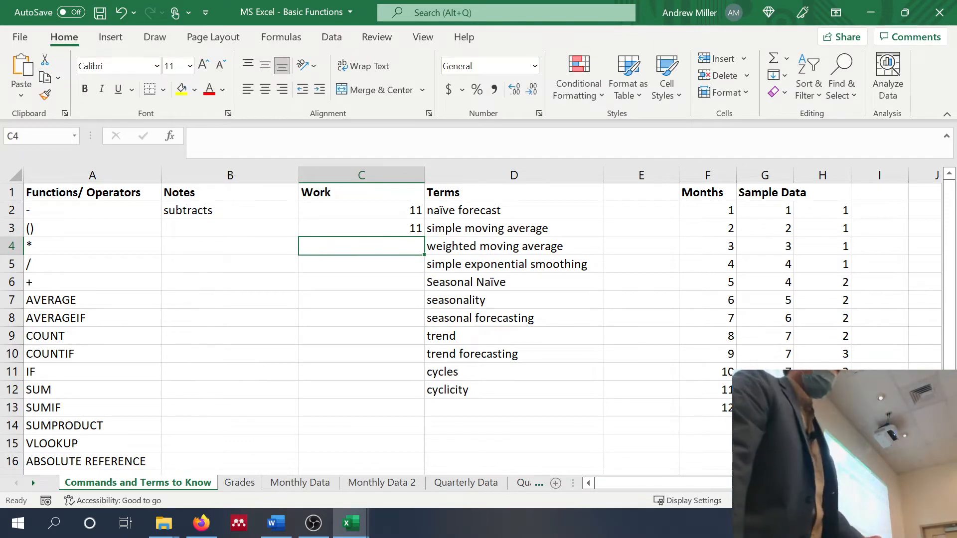
# Step: Clear C3 and enter the formula =83-4*7 in it, beside the parentheses operator
pyautogui.press('Up')
pyautogui.press('Delete')
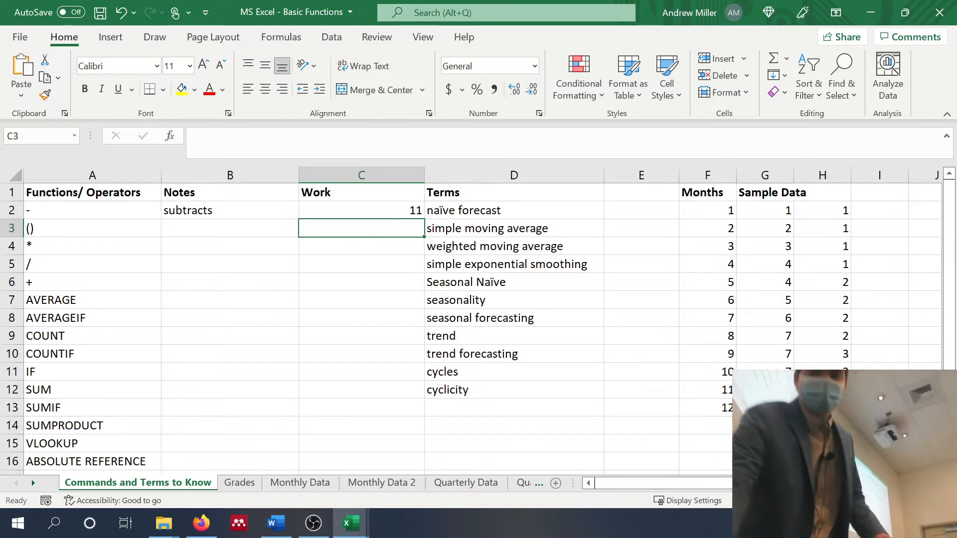
pyautogui.write('=')
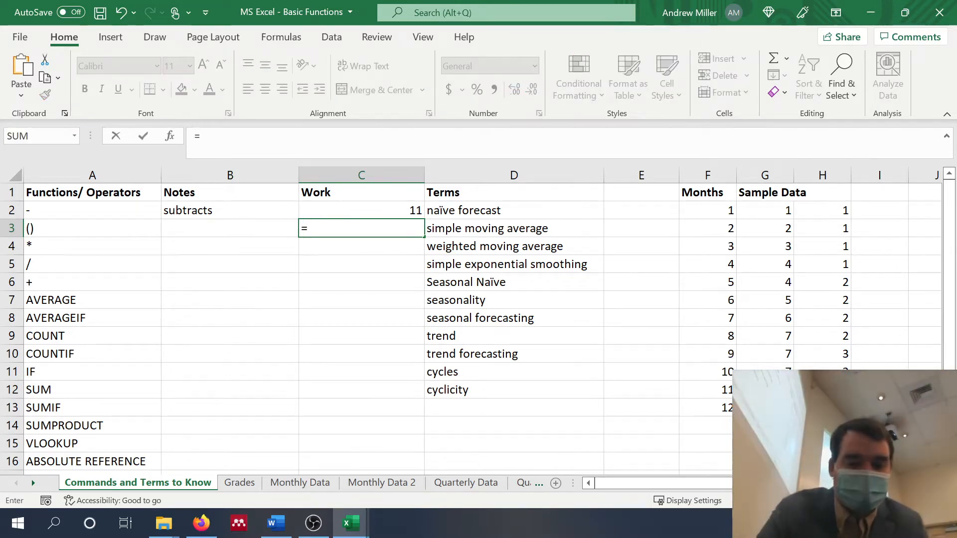
pyautogui.write('83-4')
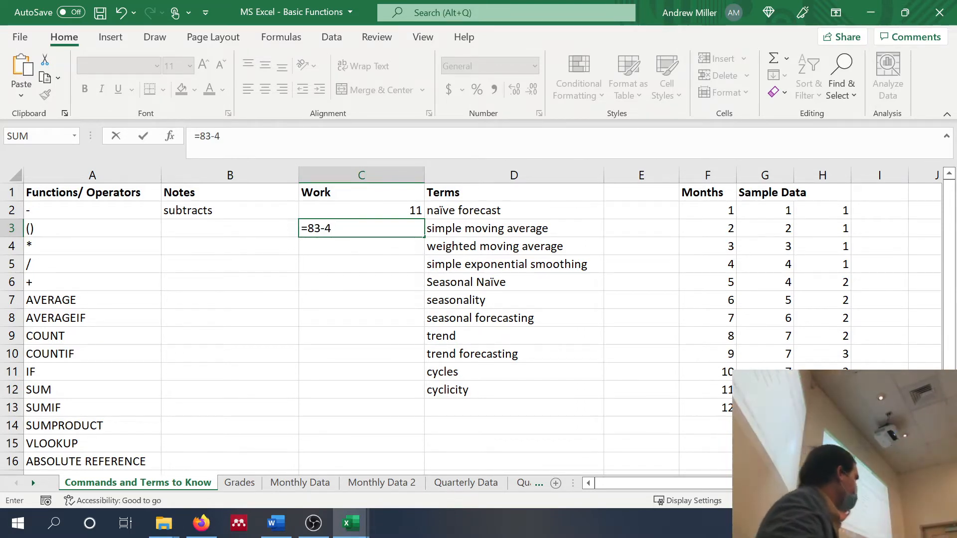
pyautogui.write('*')
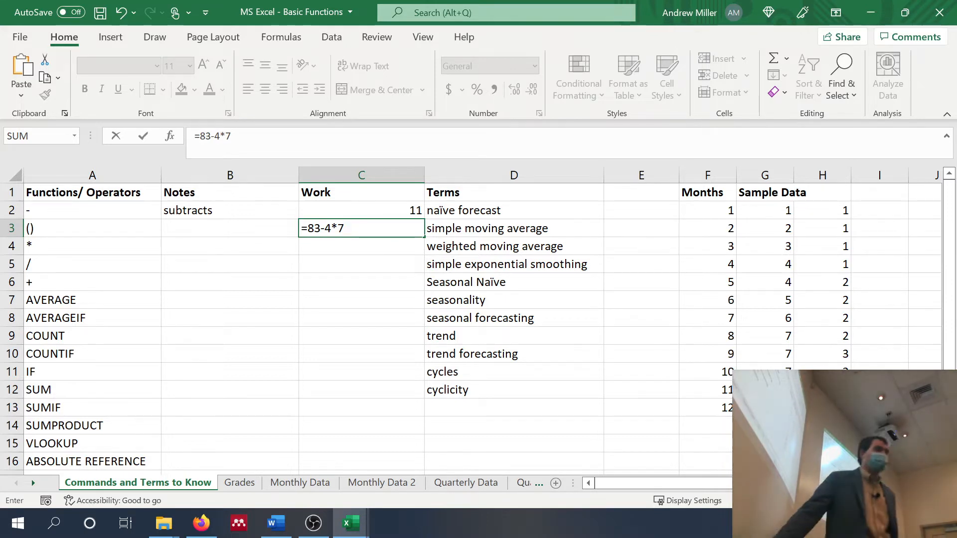
pyautogui.press('Return')
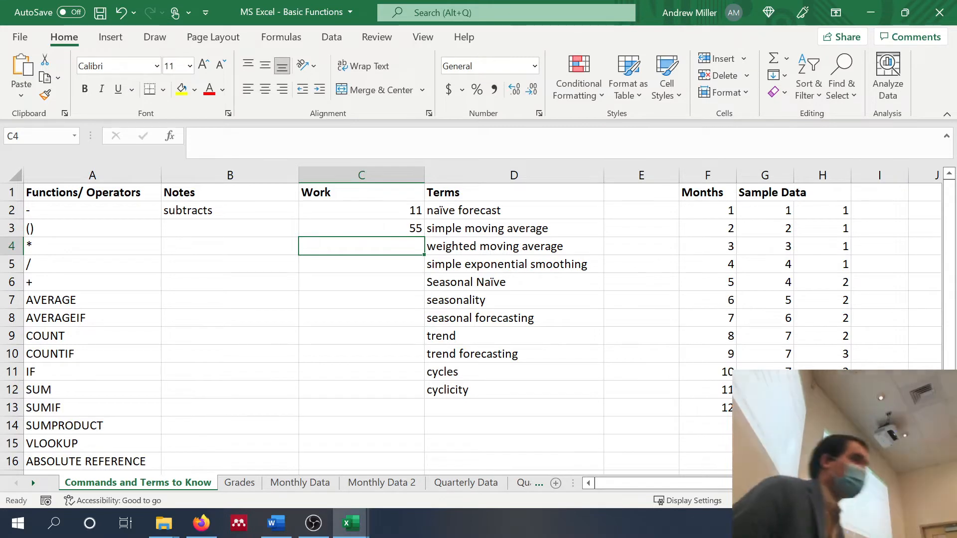
# Step: Add parentheses around 83-4 in the C3 formula so it reads =(83-4)*7
pyautogui.click(361, 228)
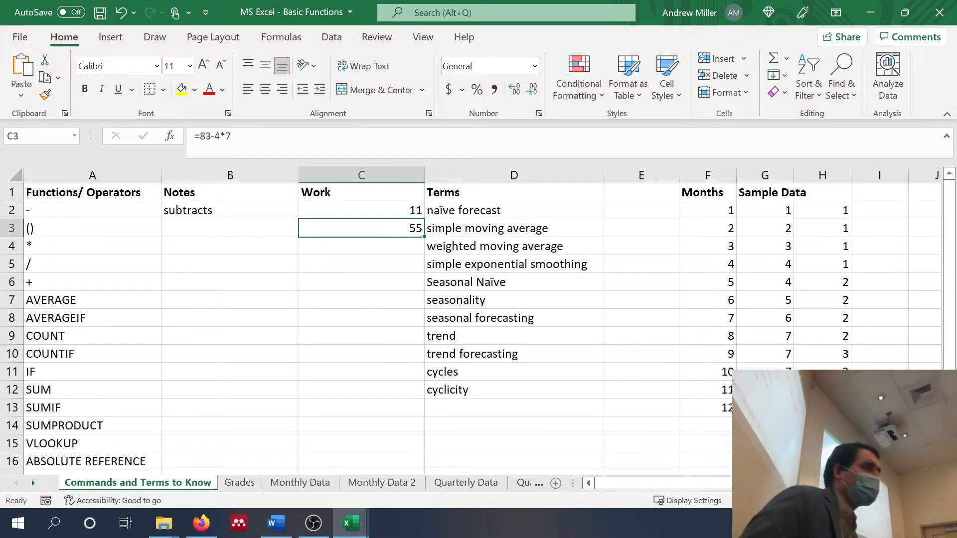
pyautogui.click(200, 136)
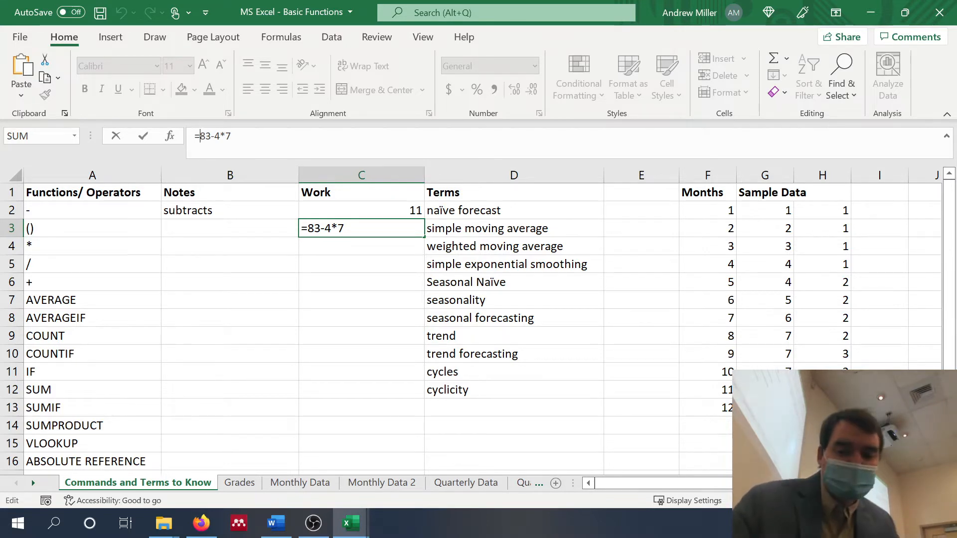
pyautogui.write('(')
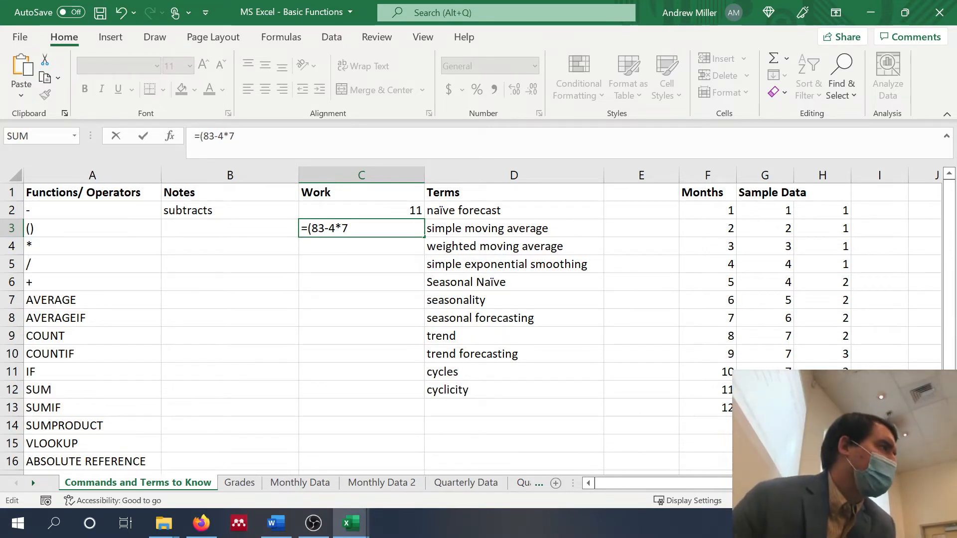
pyautogui.click(223, 136)
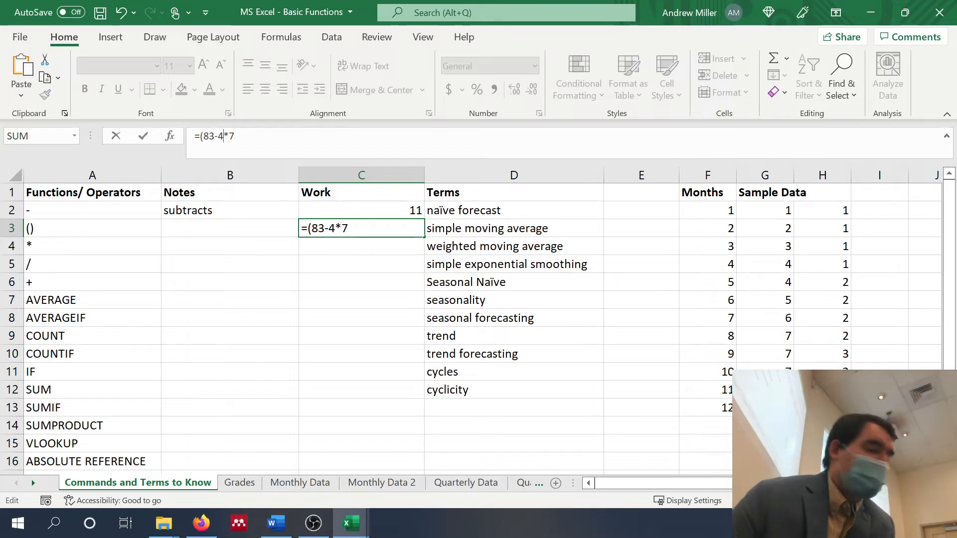
pyautogui.write(')')
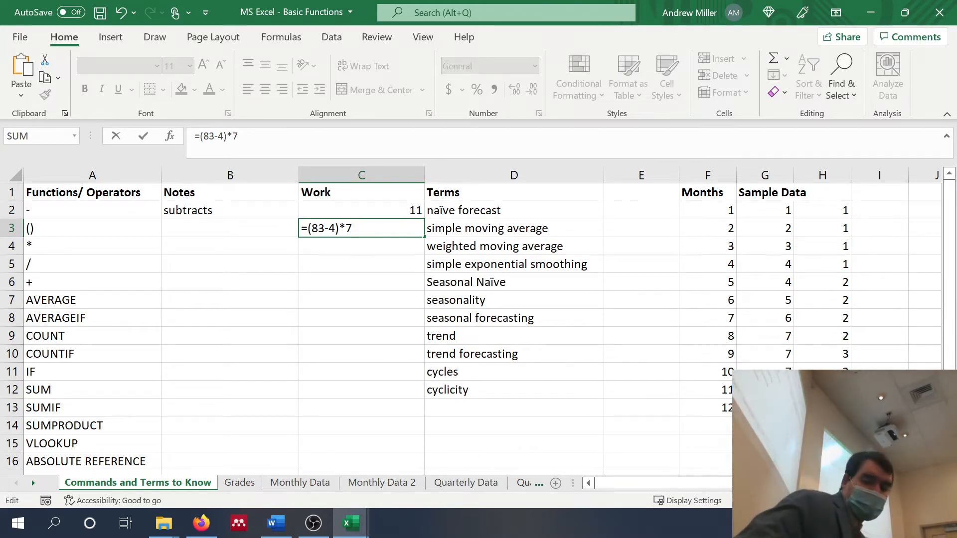
pyautogui.press('Return')
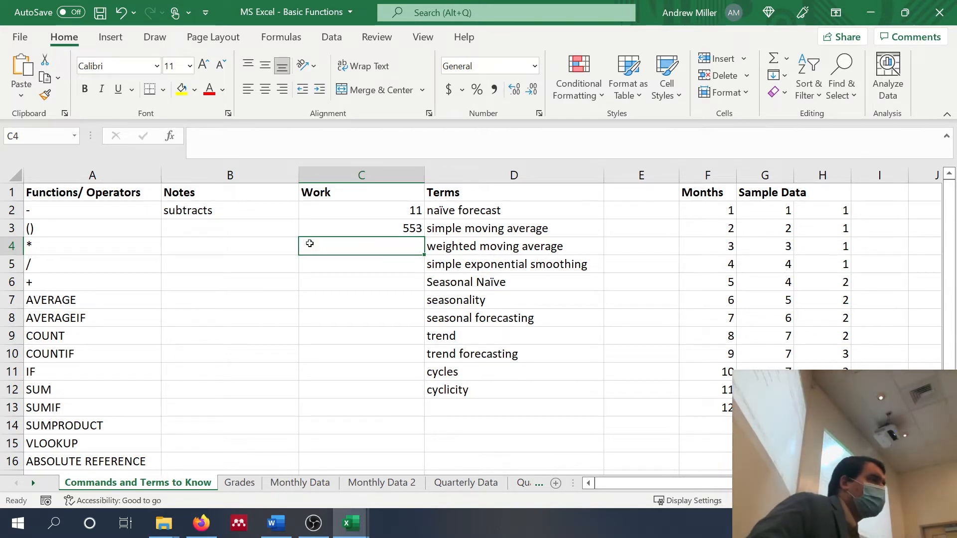
# Step: Enter the multiplication formula =5*35 in C4 under Work, in the row of the * operator
pyautogui.click(238, 240)
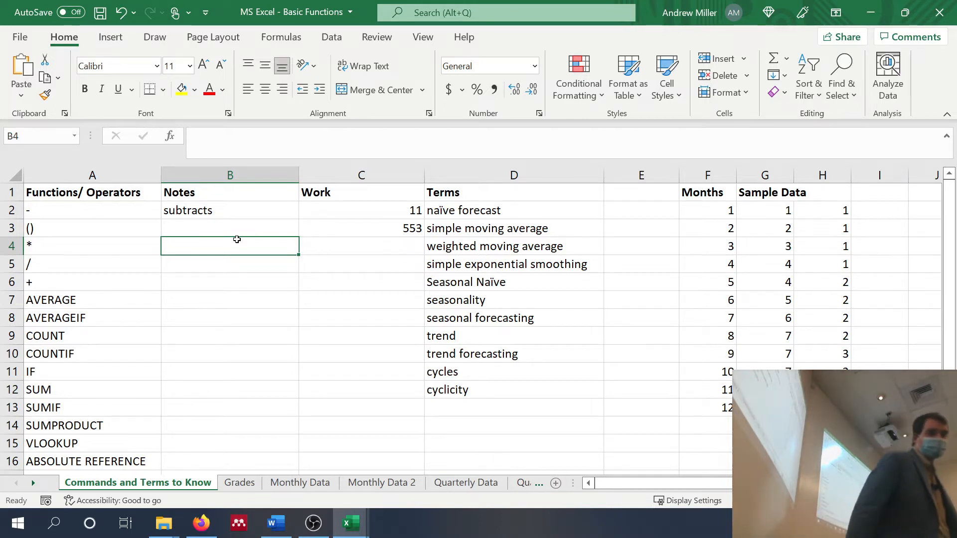
pyautogui.press('Right')
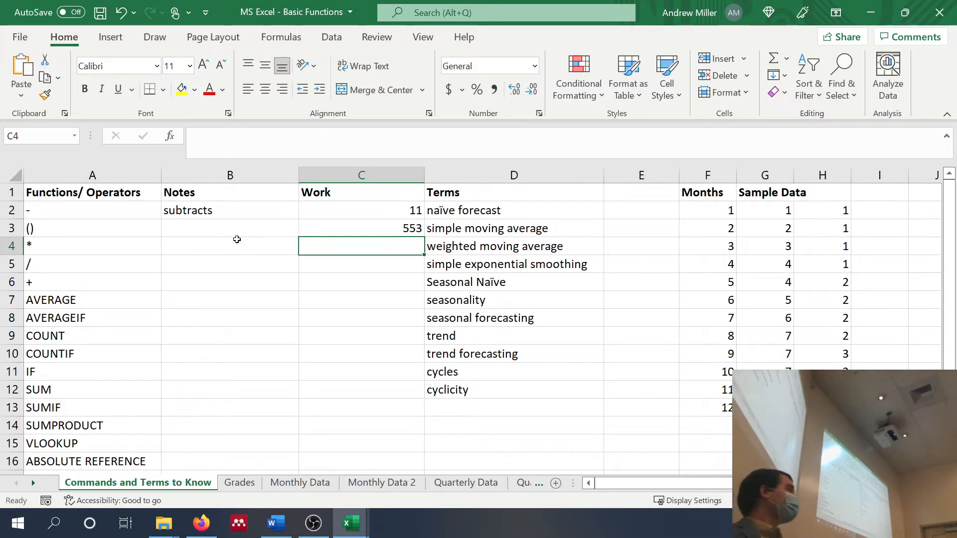
pyautogui.write('=')
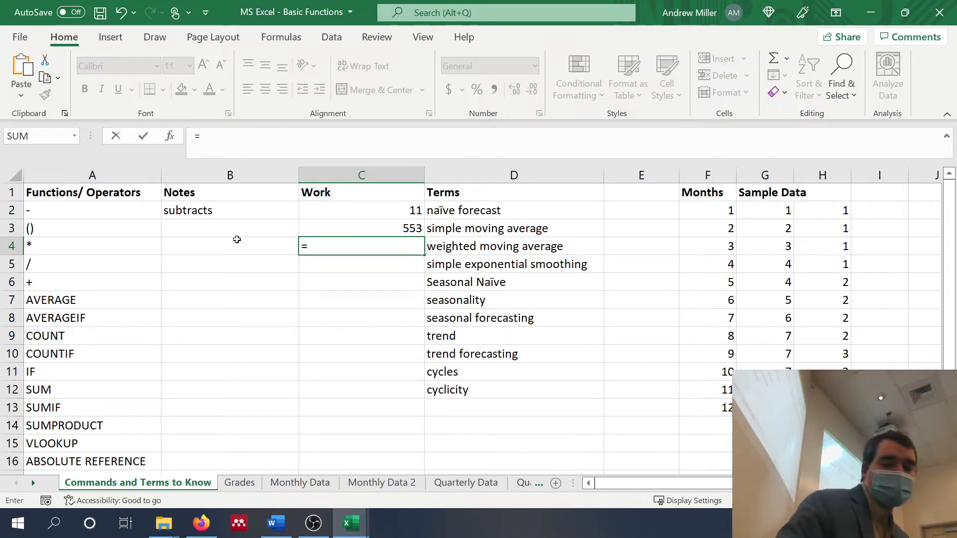
pyautogui.write('5')
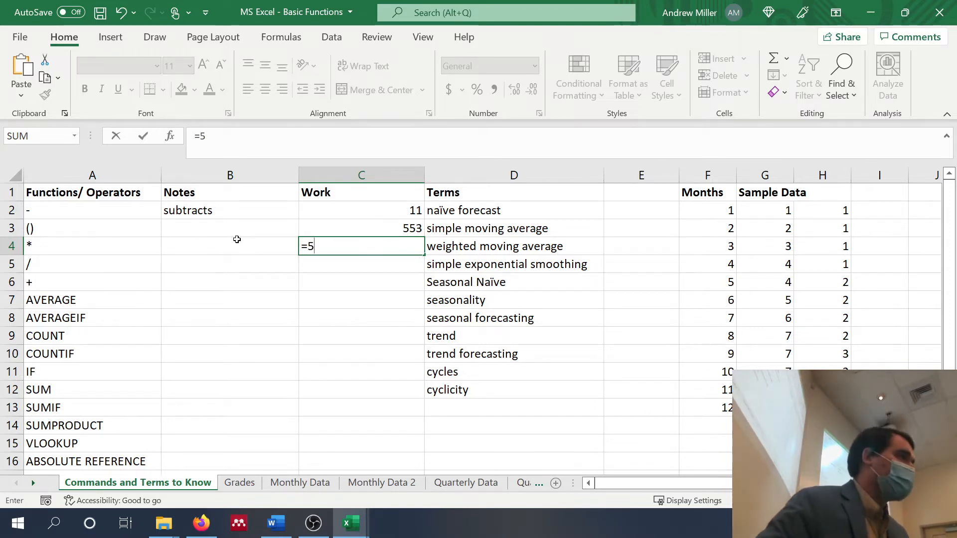
pyautogui.write('*')
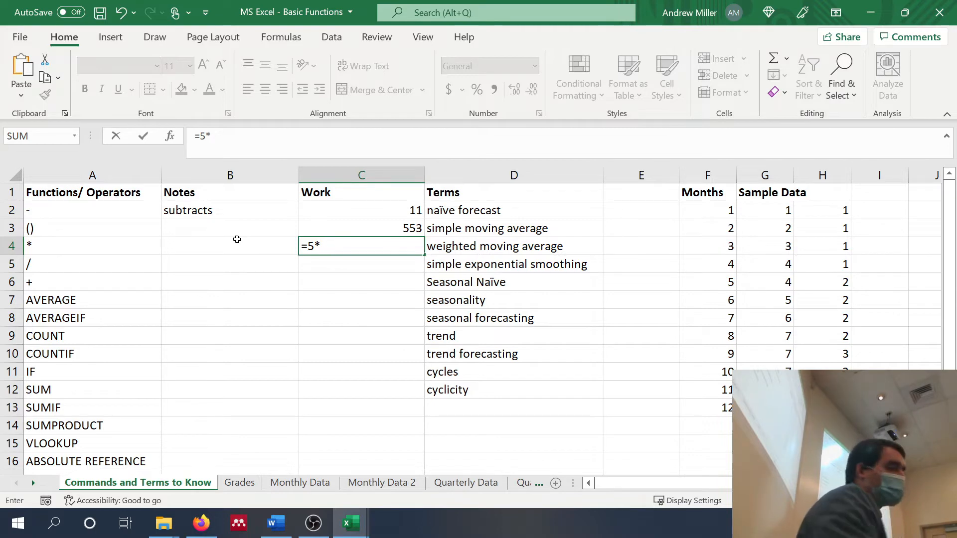
pyautogui.write('35')
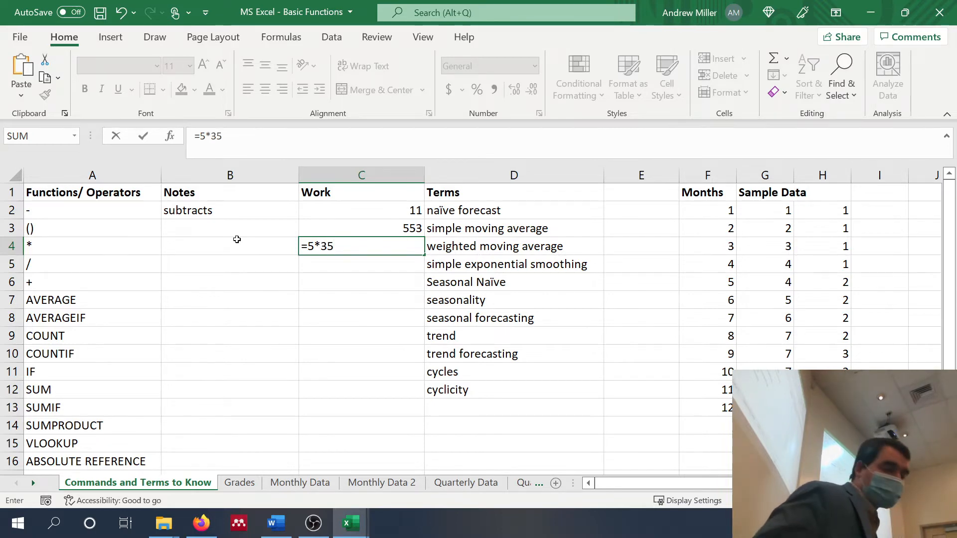
pyautogui.press('Return')
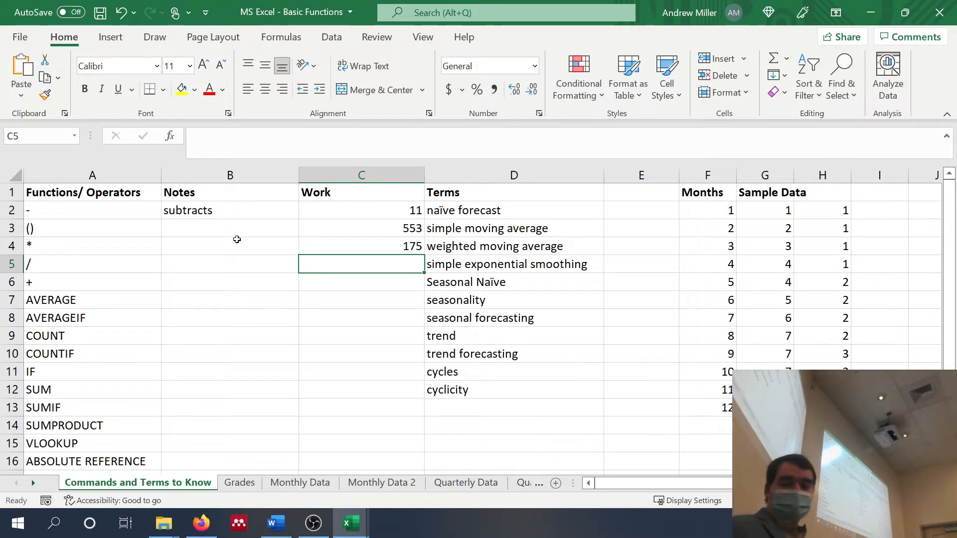
# Step: Enter the division formula =18/3 in C5 for the / operator and review it
pyautogui.write('=')
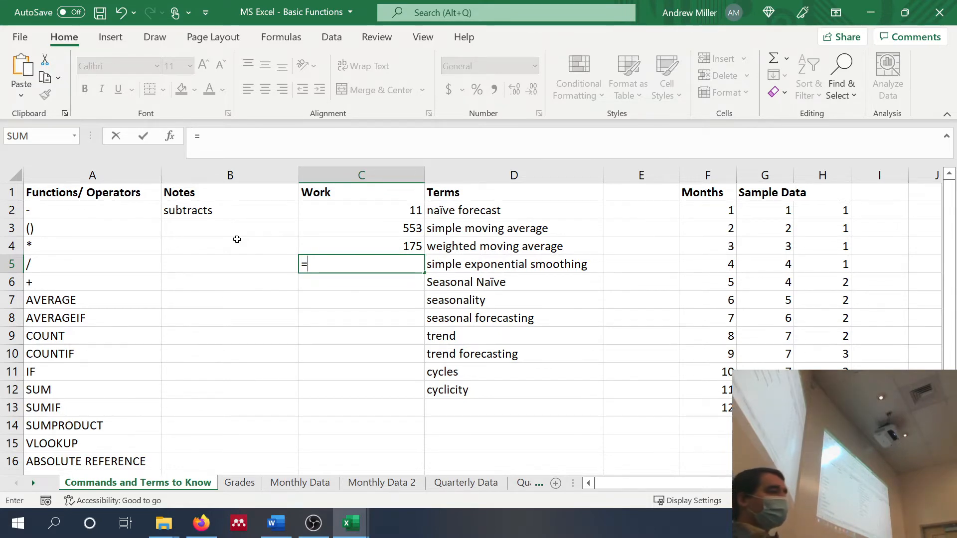
pyautogui.write('1')
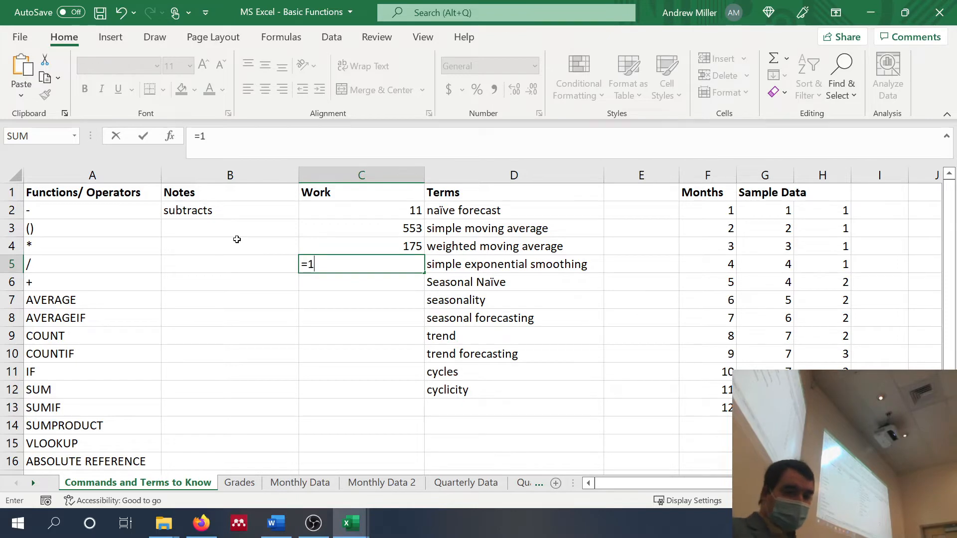
pyautogui.write('8/')
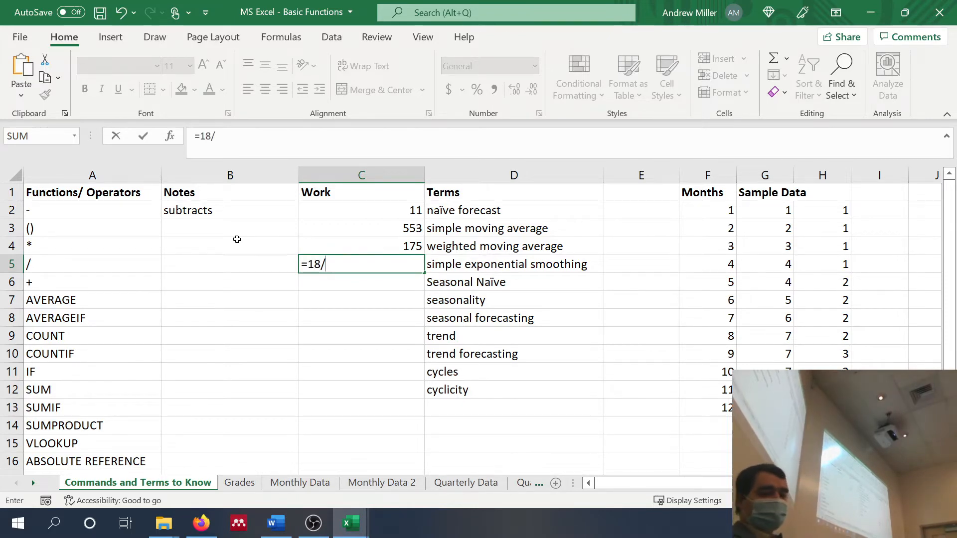
pyautogui.write('3')
pyautogui.press('Return')
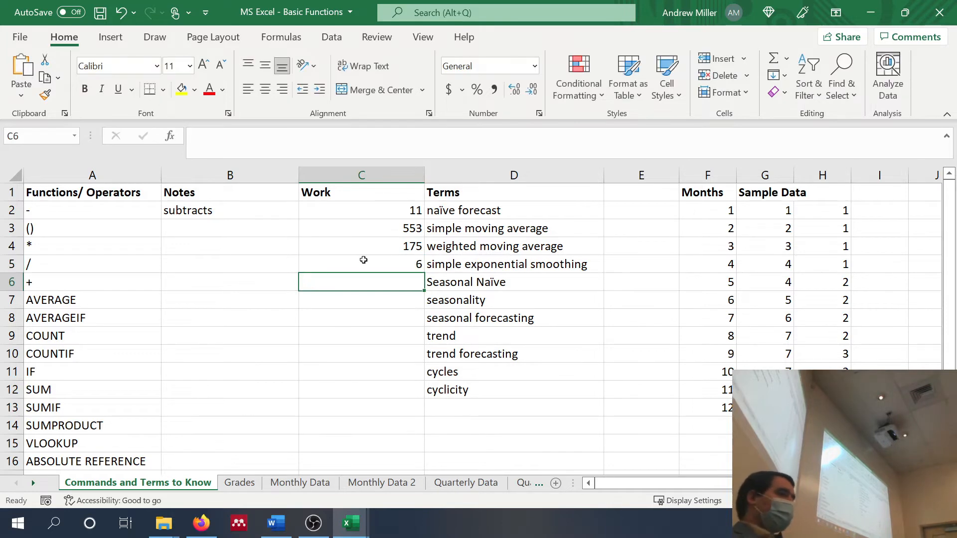
pyautogui.click(363, 259)
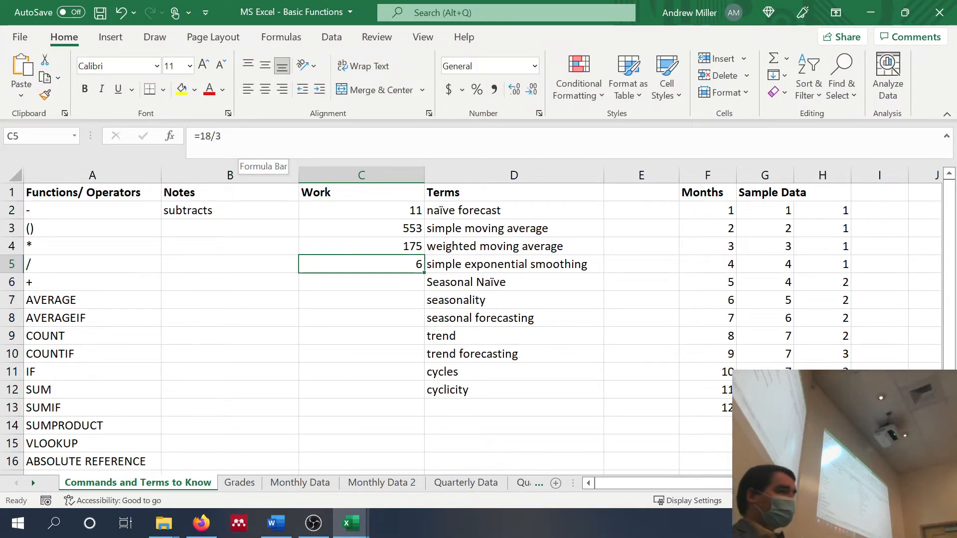
# Step: Enter the addition formula =500+1 in C6 under Work, in the row of the + operator
pyautogui.press('Down')
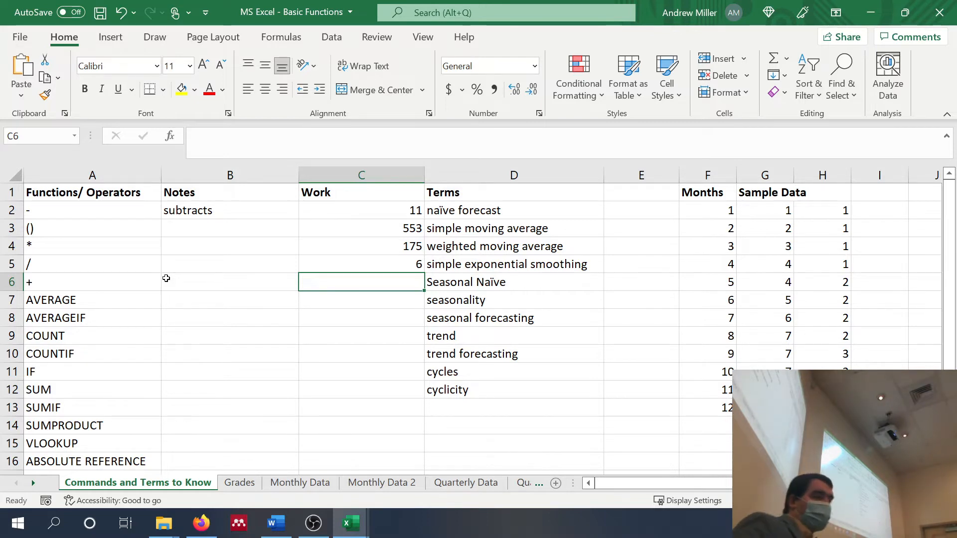
pyautogui.write('=')
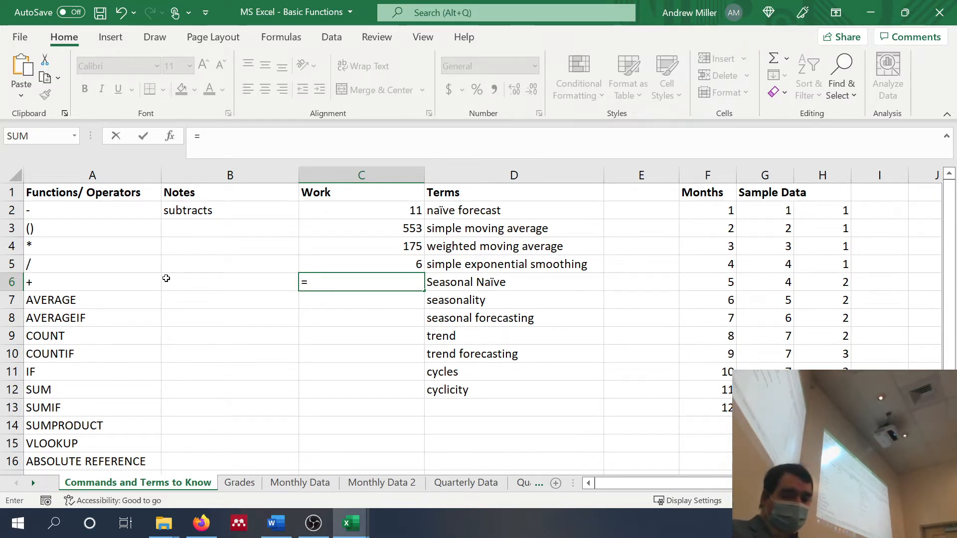
pyautogui.write('500+1')
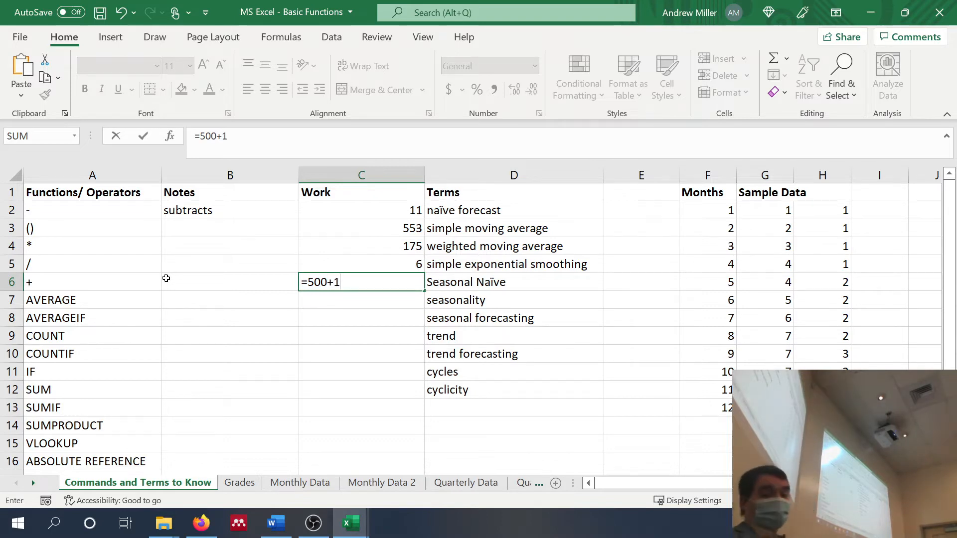
pyautogui.press('Return')
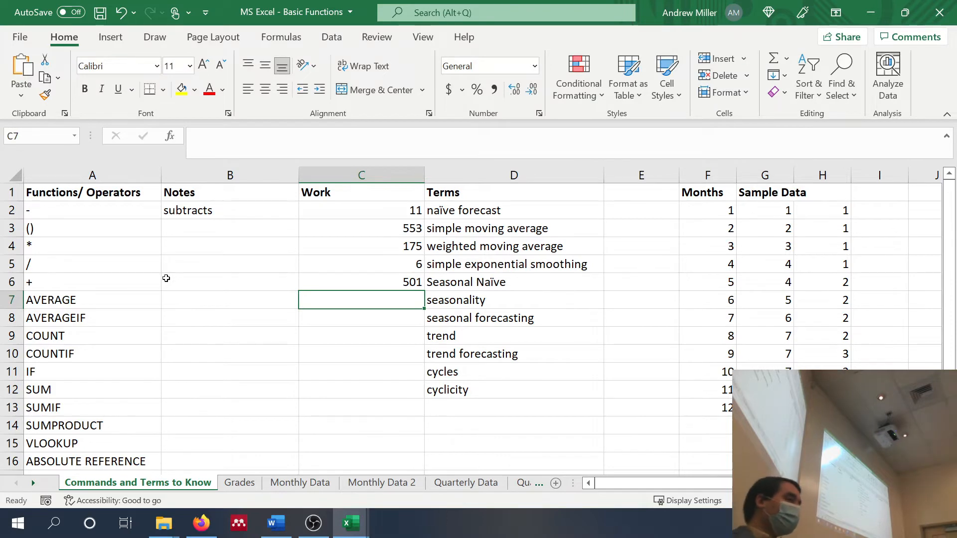
pyautogui.scroll(-12, 166, 278)
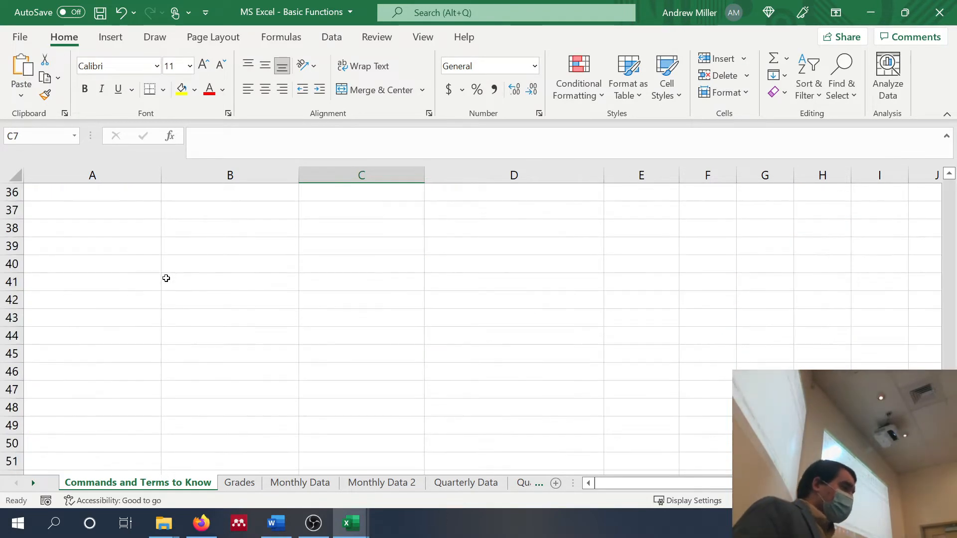
pyautogui.scroll(3, 166, 278)
pyautogui.scroll(9, 166, 278)
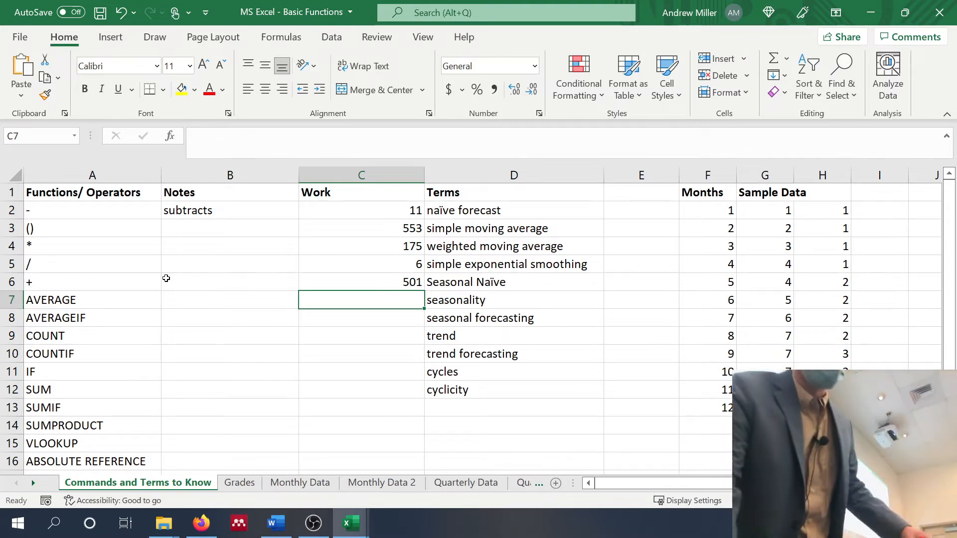
# Step: Switch to Firefox and browse the Functions, Logical and Reference lists on Microsoft's Formulas and functions support page
pyautogui.click(213, 525)
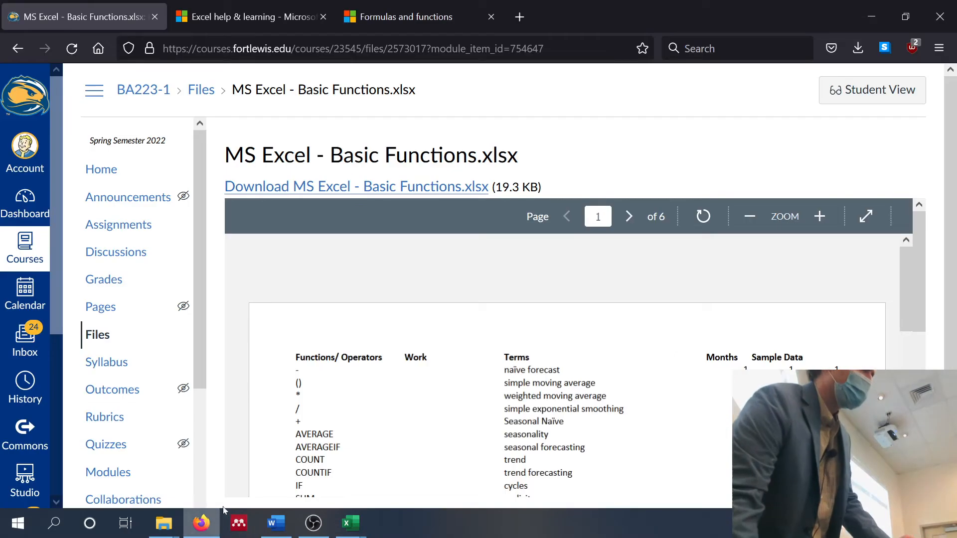
pyautogui.click(436, 15)
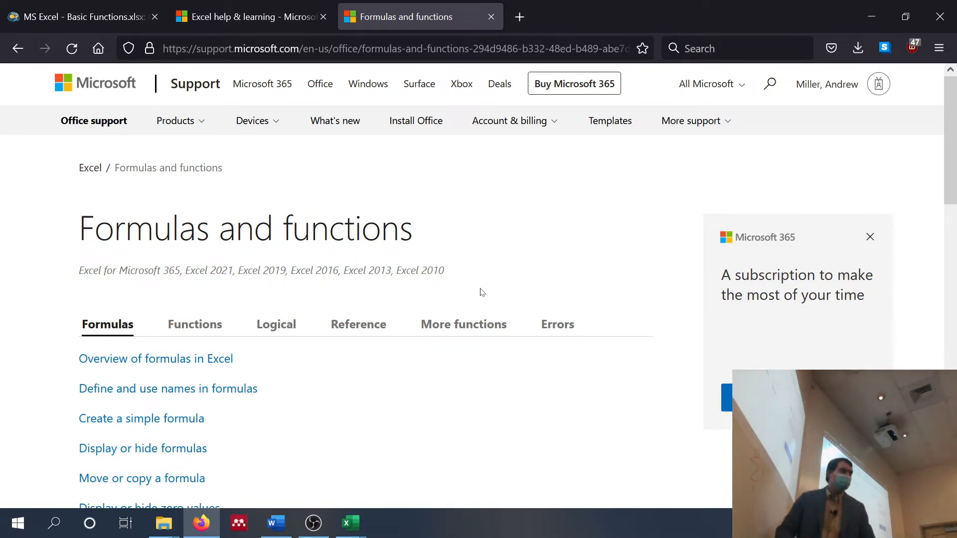
pyautogui.click(204, 326)
pyautogui.scroll(-3, 244, 361)
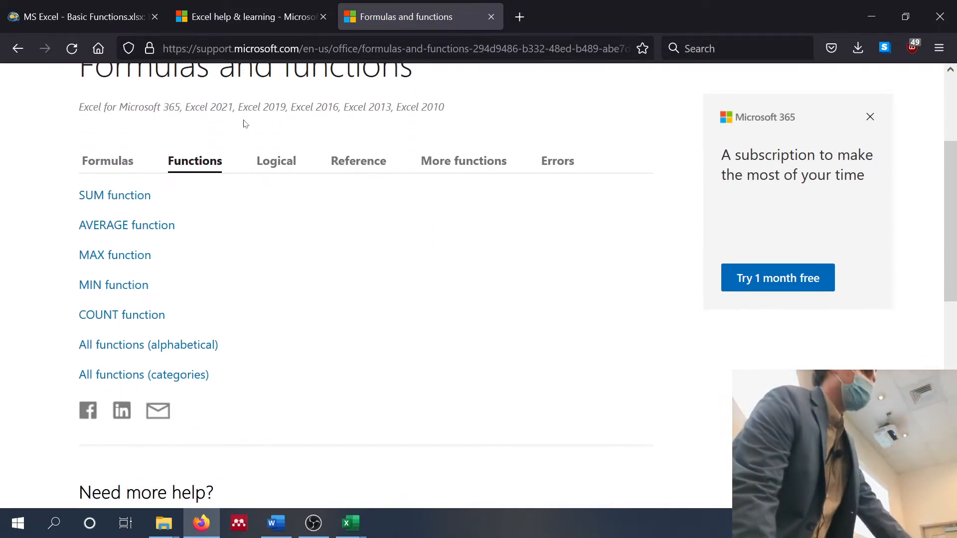
pyautogui.click(276, 169)
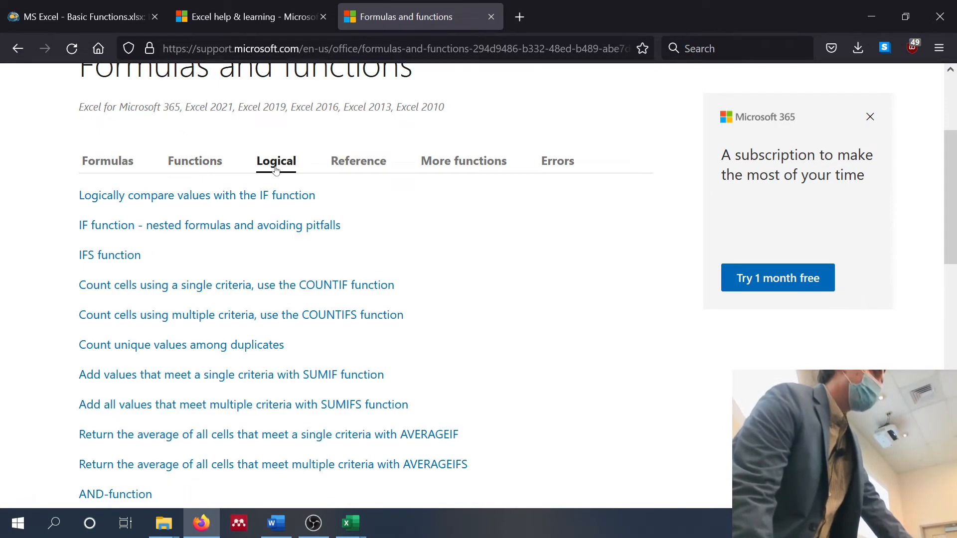
pyautogui.click(367, 162)
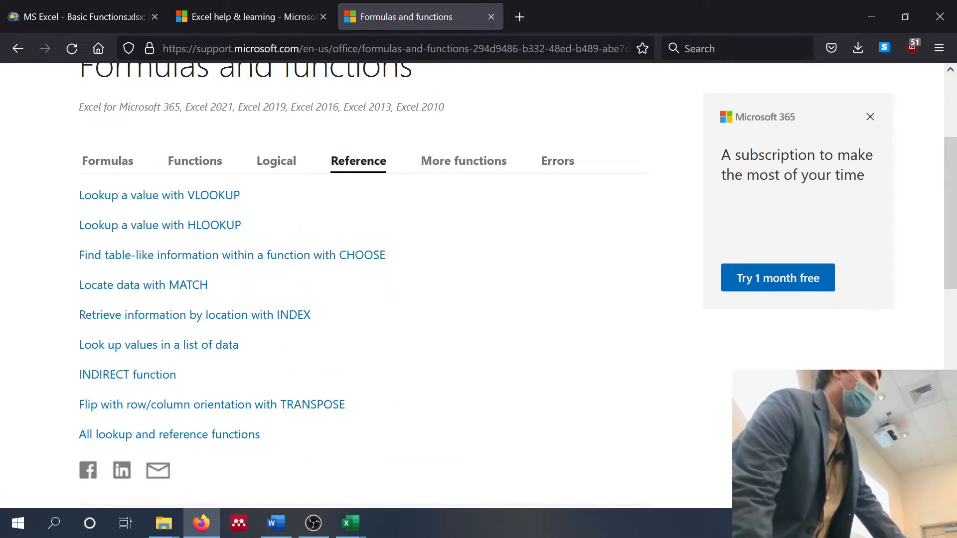
pyautogui.click(177, 168)
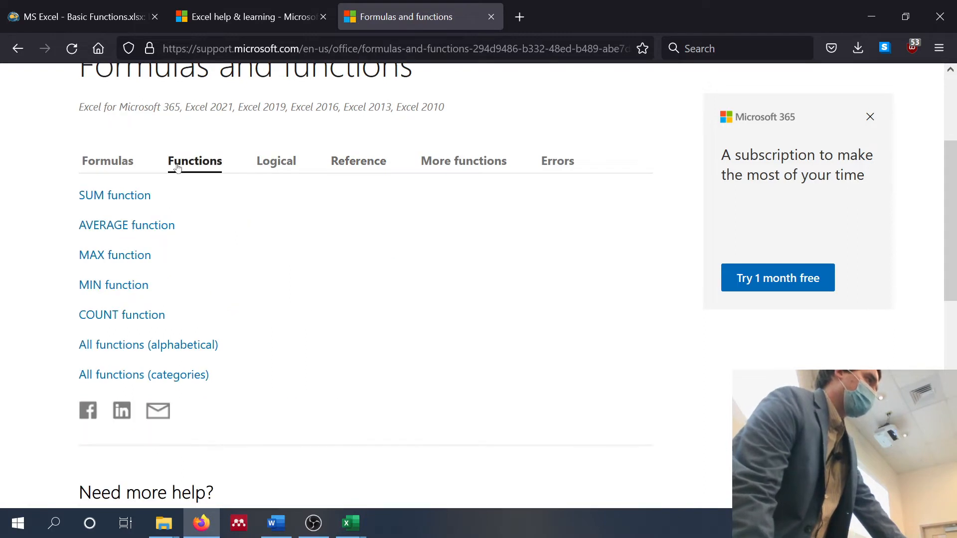
# Step: Open the AVERAGE function support article and read its description, syntax and remarks
pyautogui.click(141, 233)
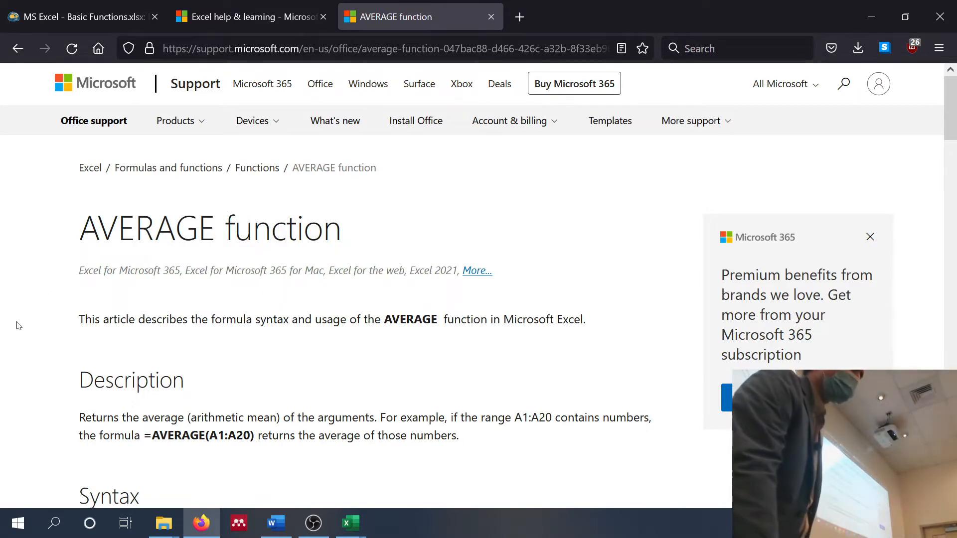
pyautogui.scroll(-5, 432, 316)
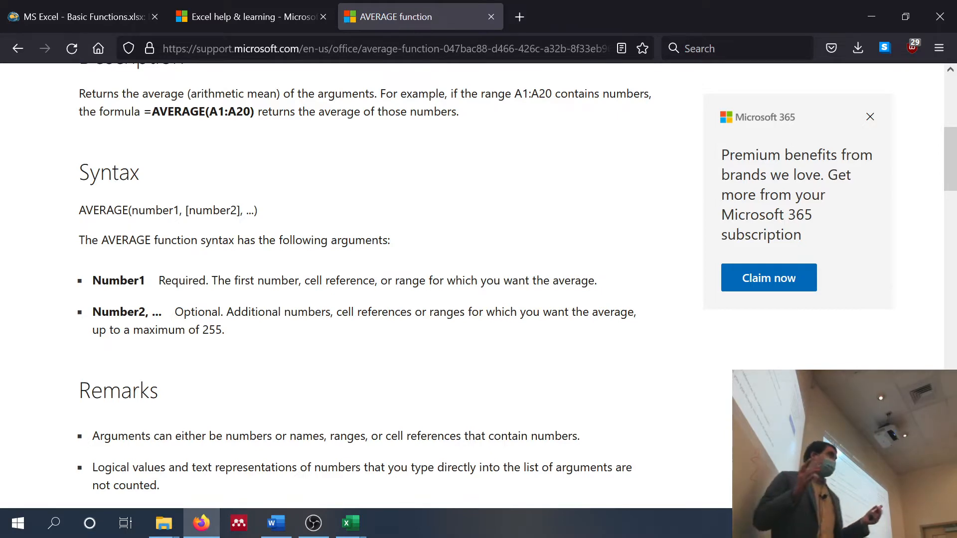
pyautogui.press('pagedown')
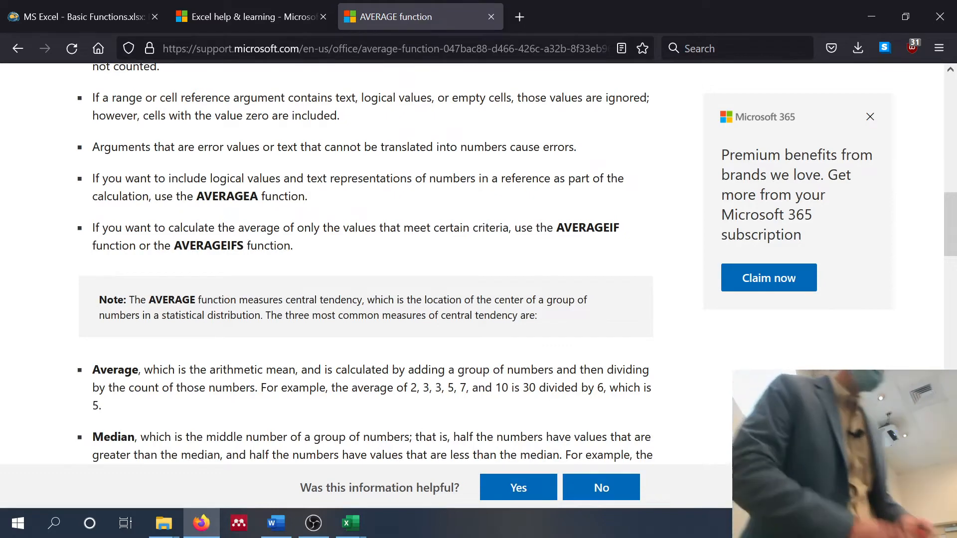
# Step: Switch back to the MS Excel - Basic Functions workbook in Excel and begin a formula in C7 for AVERAGE
pyautogui.moveTo(350, 523)
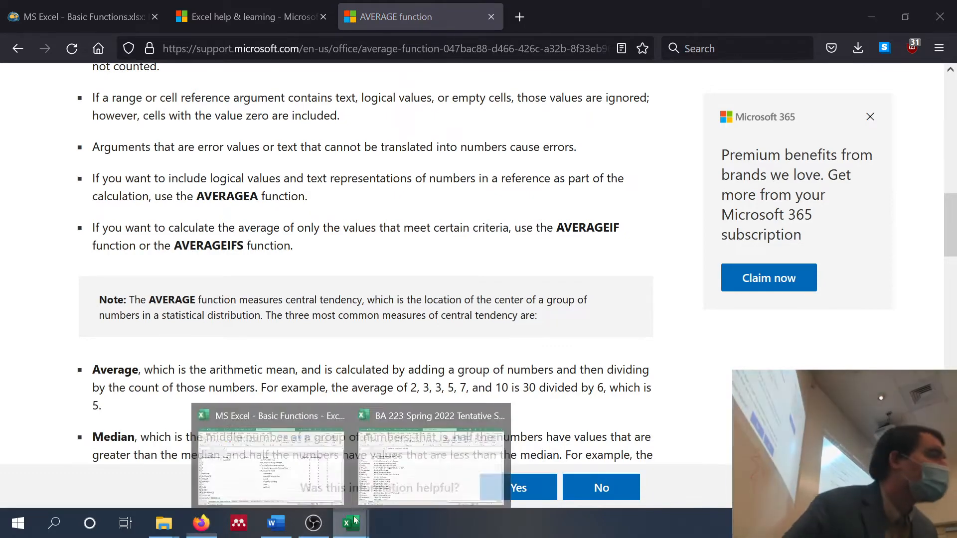
pyautogui.click(292, 481)
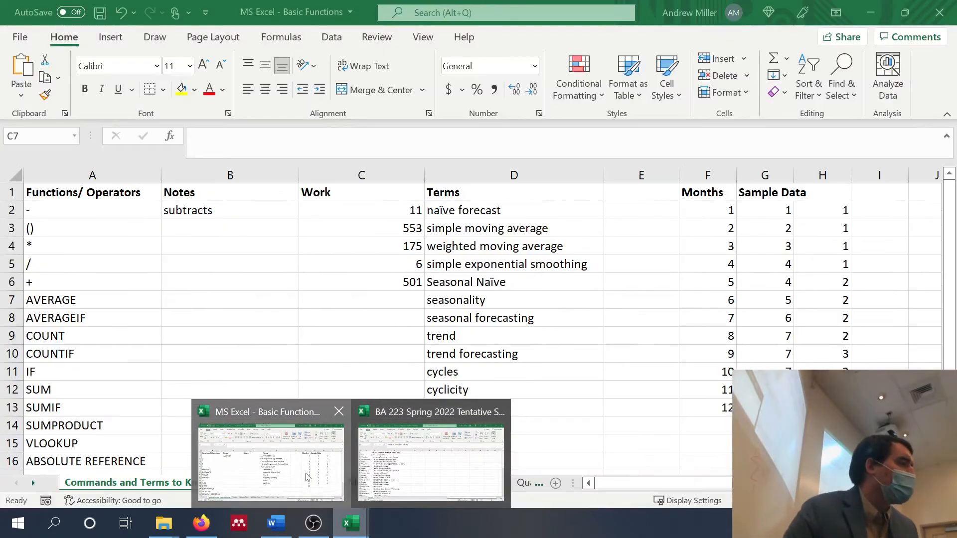
pyautogui.moveTo(355, 522)
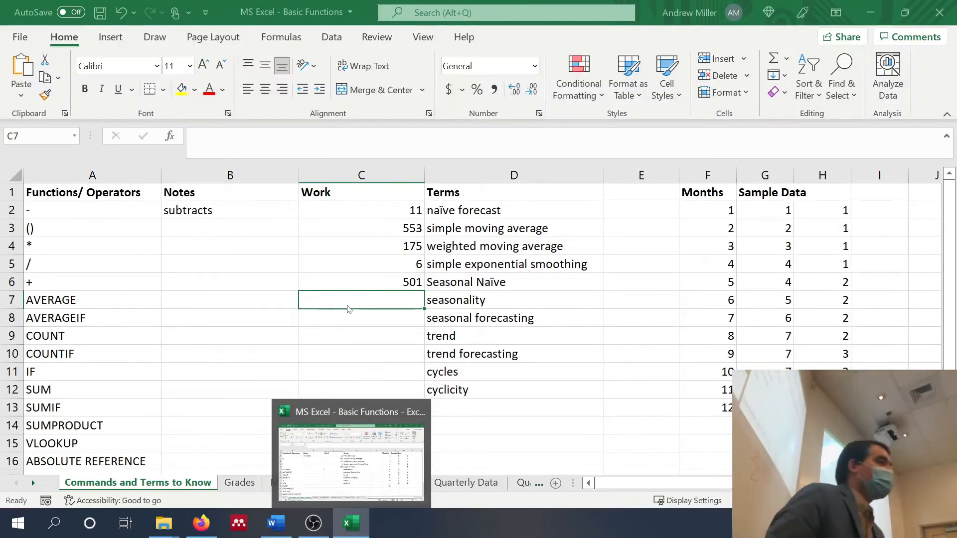
pyautogui.write('=')
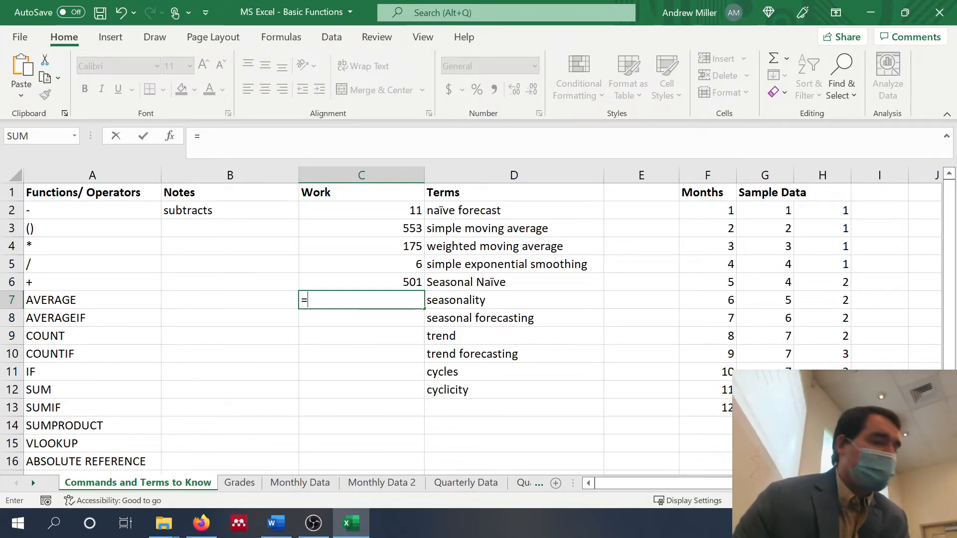
pyautogui.write('average')
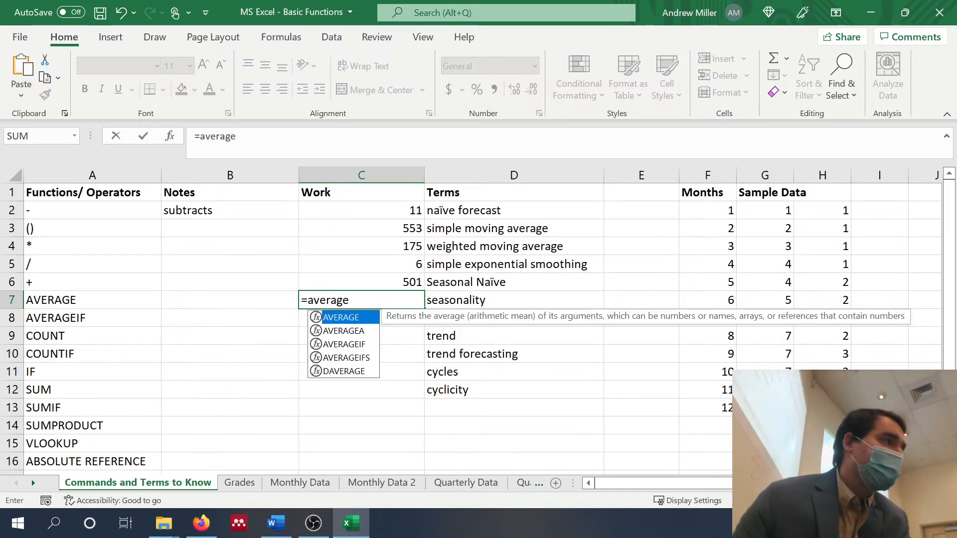
pyautogui.press('BackSpace')
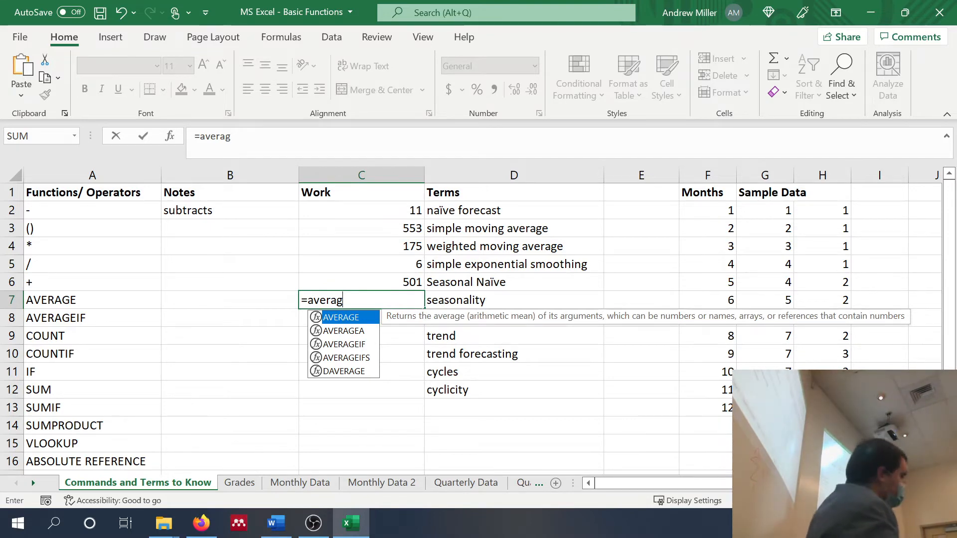
pyautogui.press('Tab')
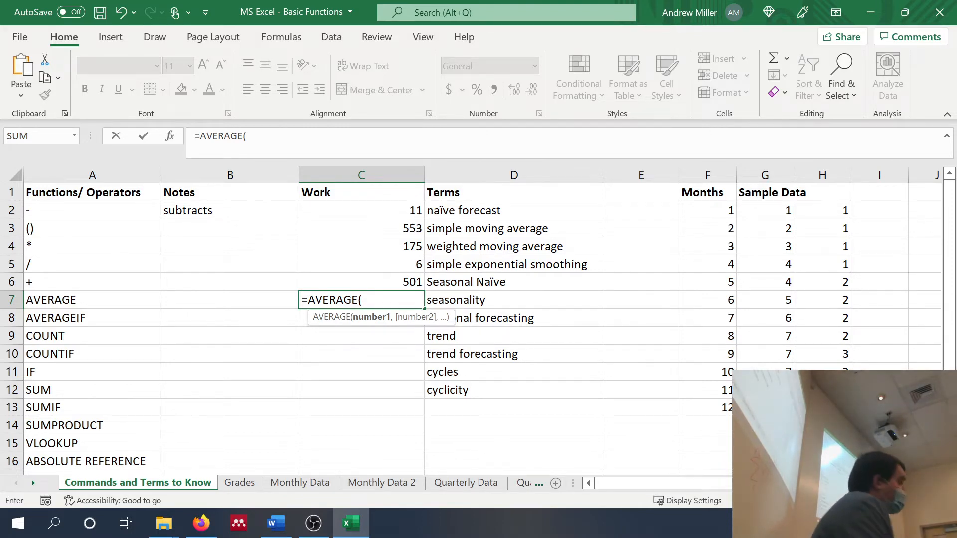
pyautogui.press('BackSpace')
pyautogui.press('BackSpace')
pyautogui.press('BackSpace')
pyautogui.press('BackSpace')
pyautogui.press('BackSpace')
pyautogui.press('BackSpace')
pyautogui.press('BackSpace')
pyautogui.press('BackSpace')
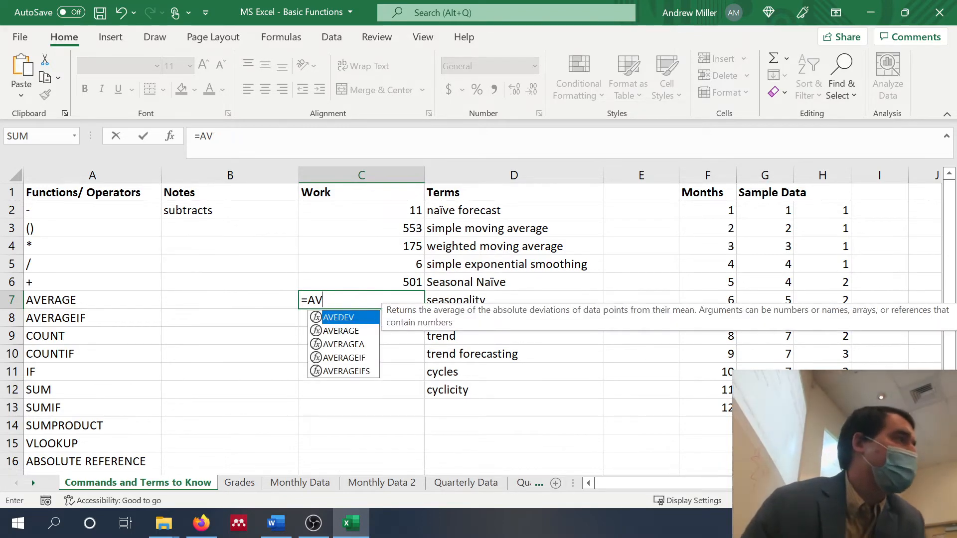
# Step: Complete the formula in C7 as =AVERAGE(42) and review it
pyautogui.write('average')
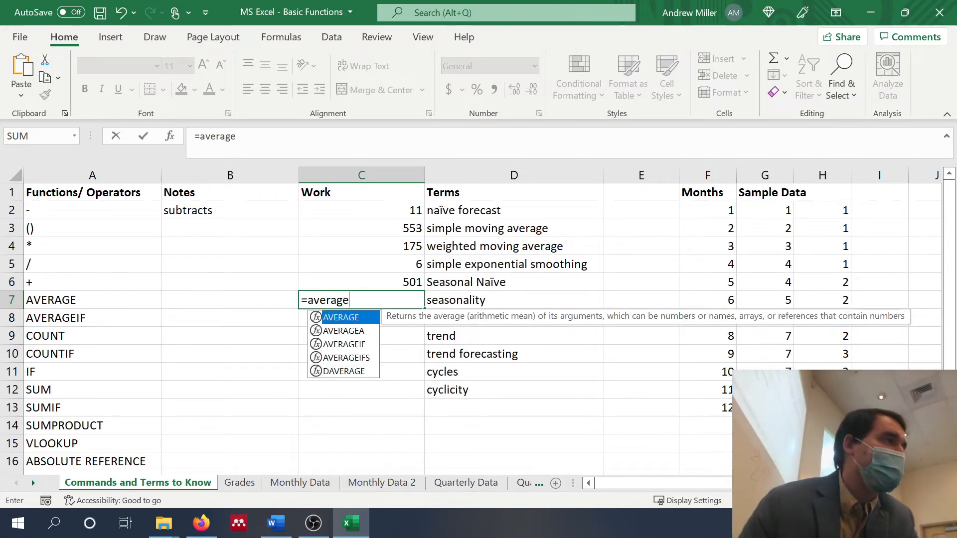
pyautogui.write('(')
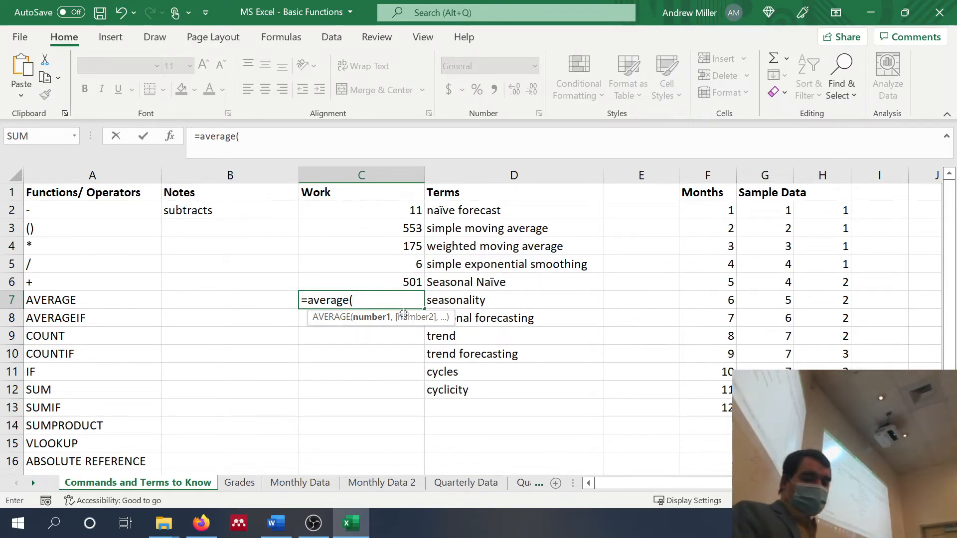
pyautogui.write('42')
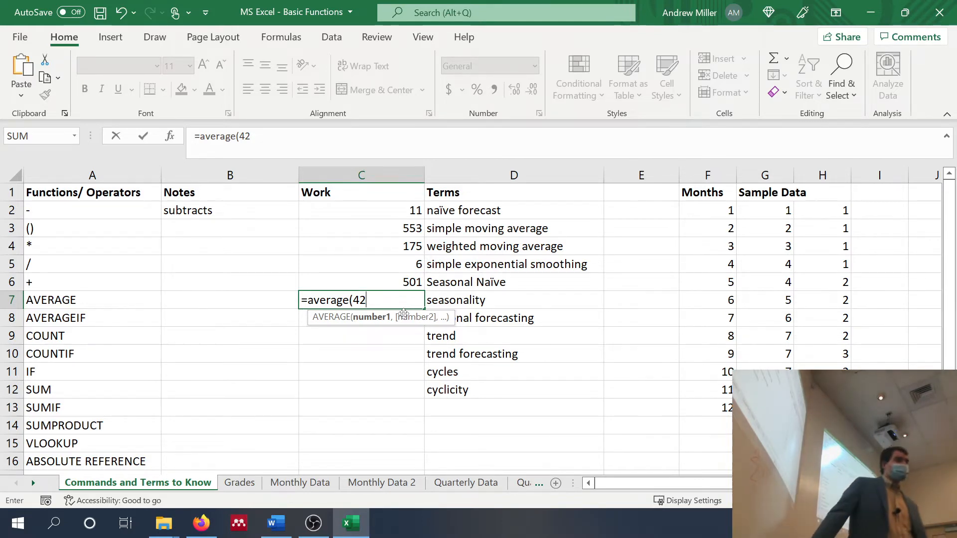
pyautogui.write(')')
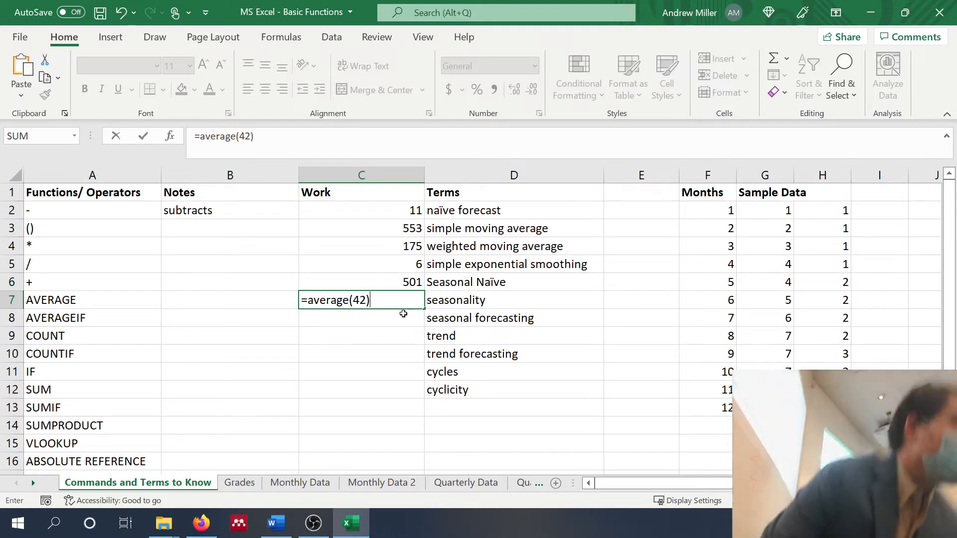
pyautogui.press('Return')
pyautogui.click(384, 301)
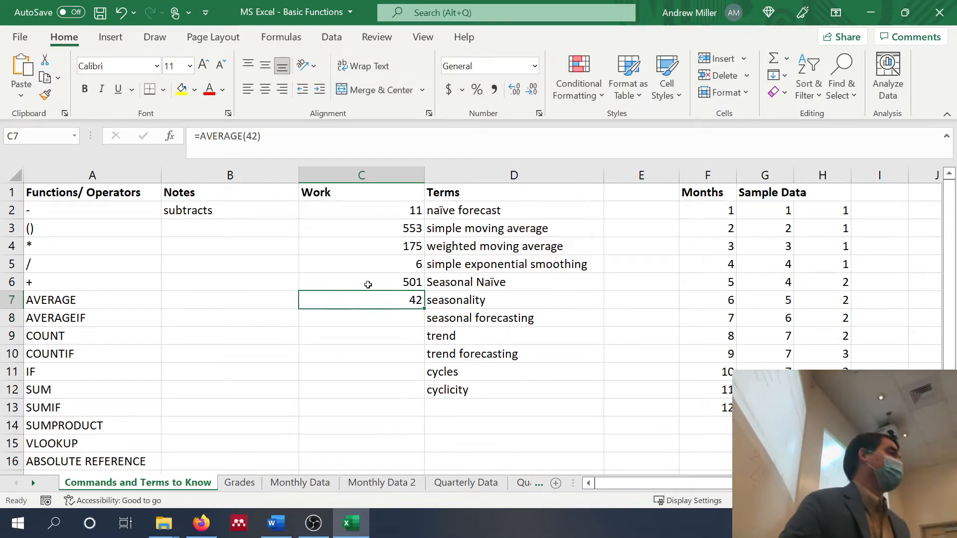
# Step: Extend the C7 formula with three more numbers so it reads =AVERAGE(42,58,47,92), and review it
pyautogui.click(262, 137)
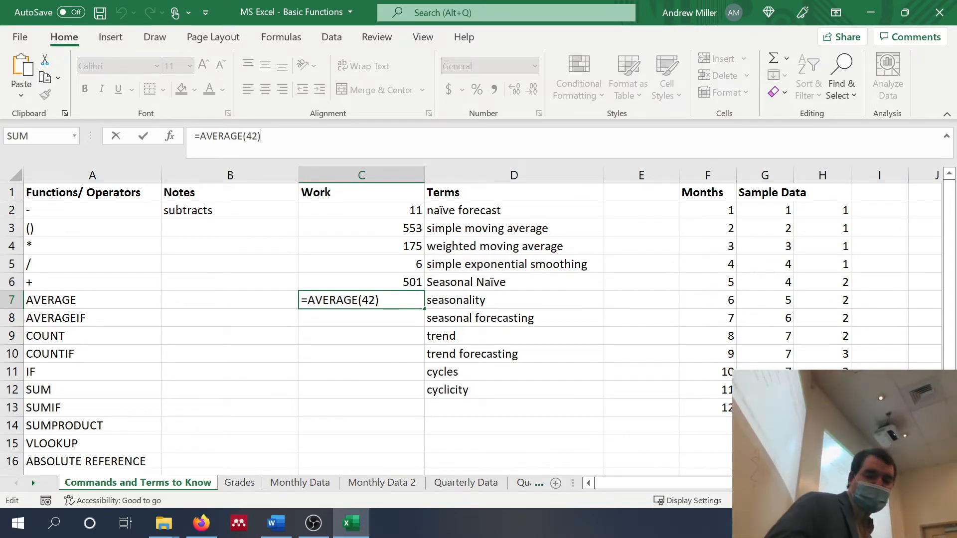
pyautogui.write(',')
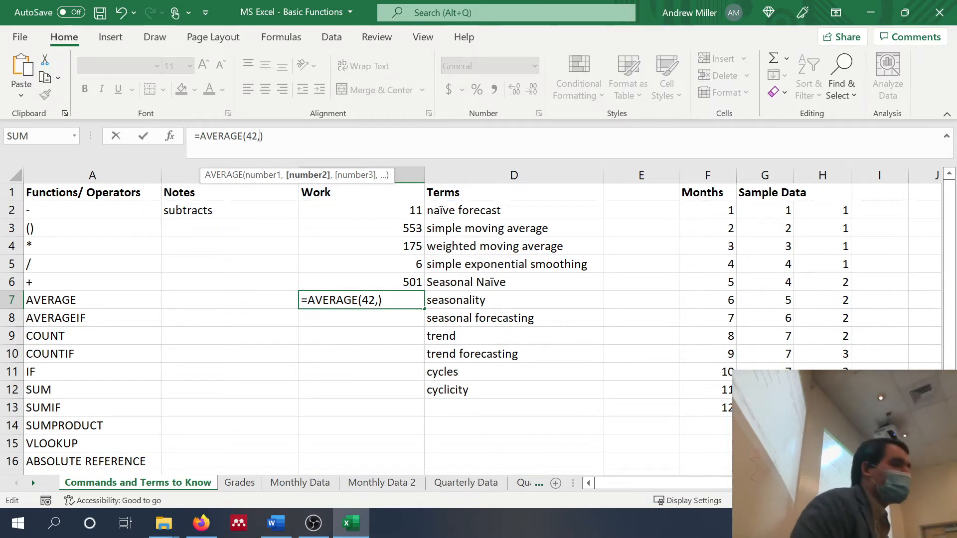
pyautogui.write('58,')
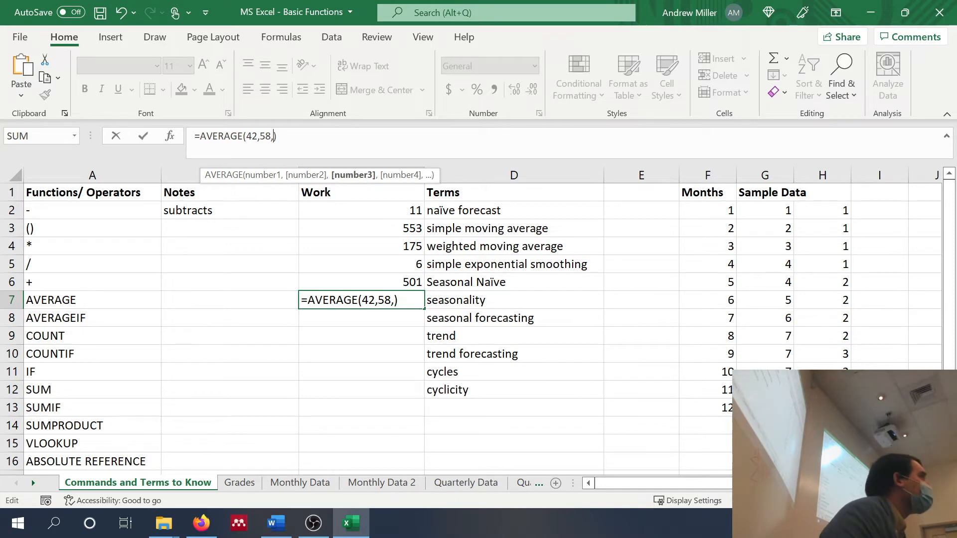
pyautogui.write('46')
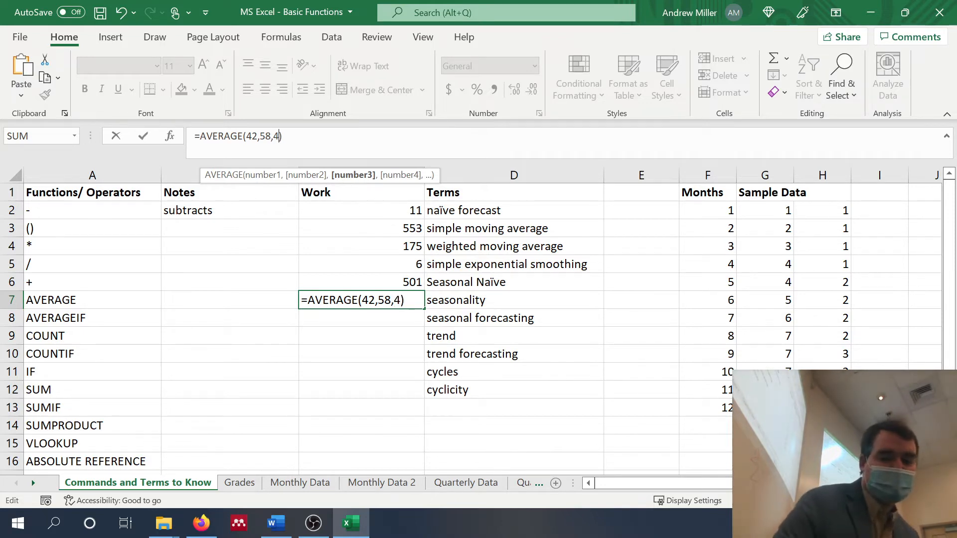
pyautogui.press('BackSpace')
pyautogui.write('7,')
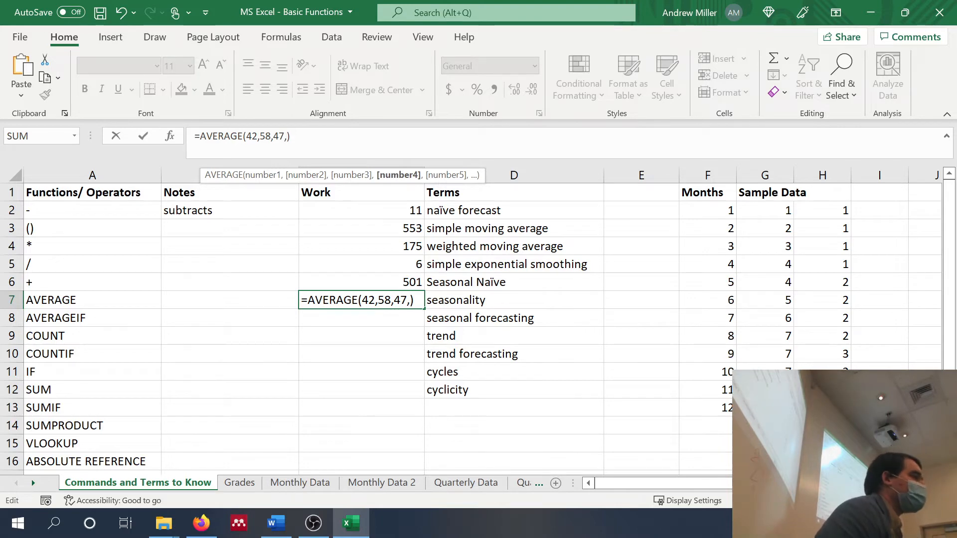
pyautogui.write('92')
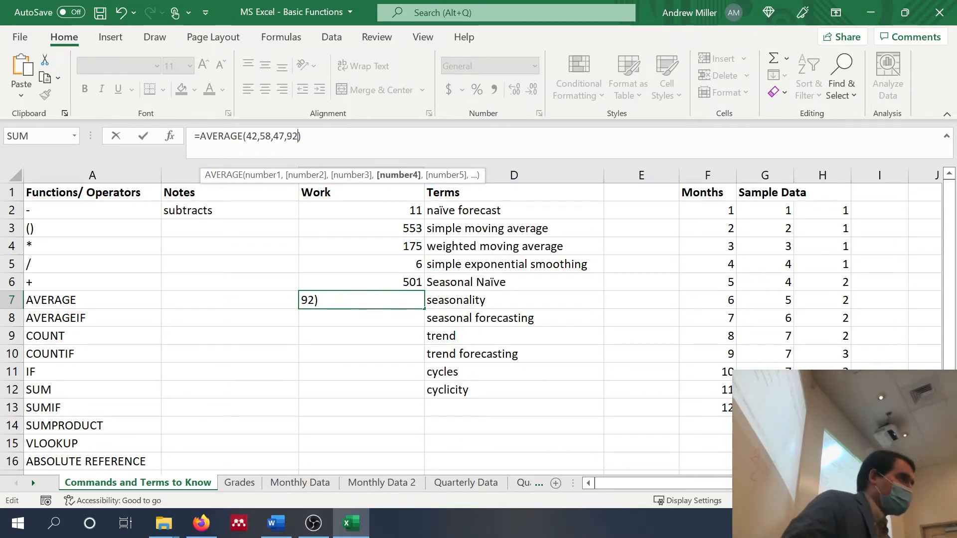
pyautogui.press('Return')
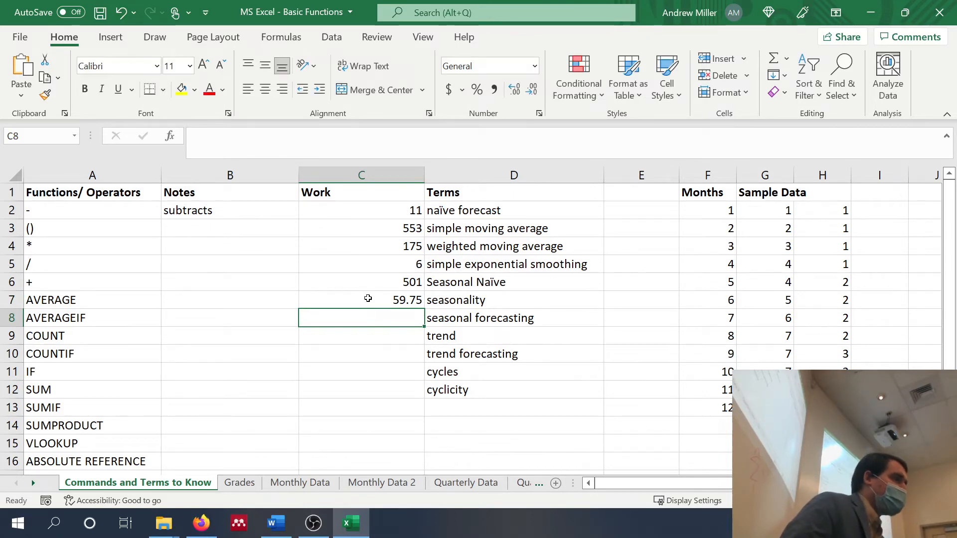
pyautogui.click(367, 298)
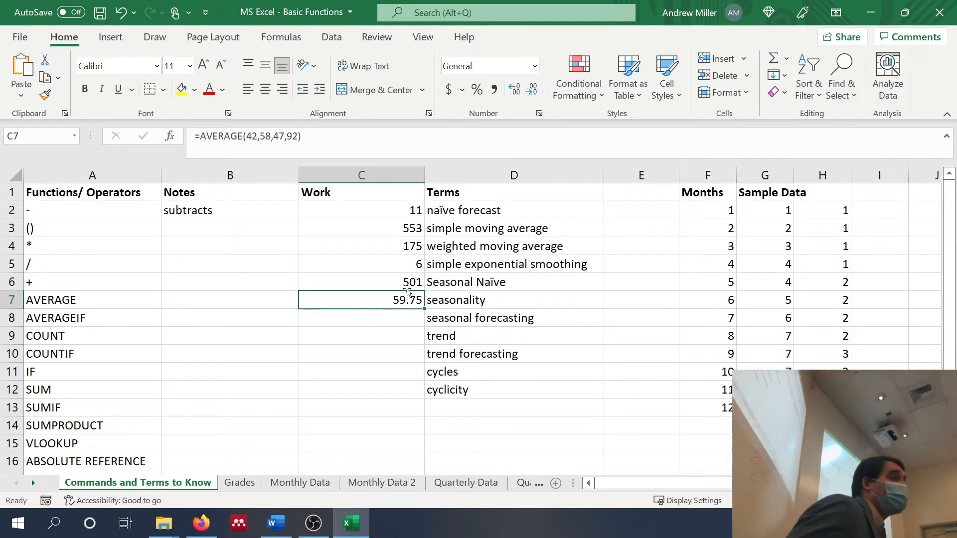
pyautogui.click(366, 313)
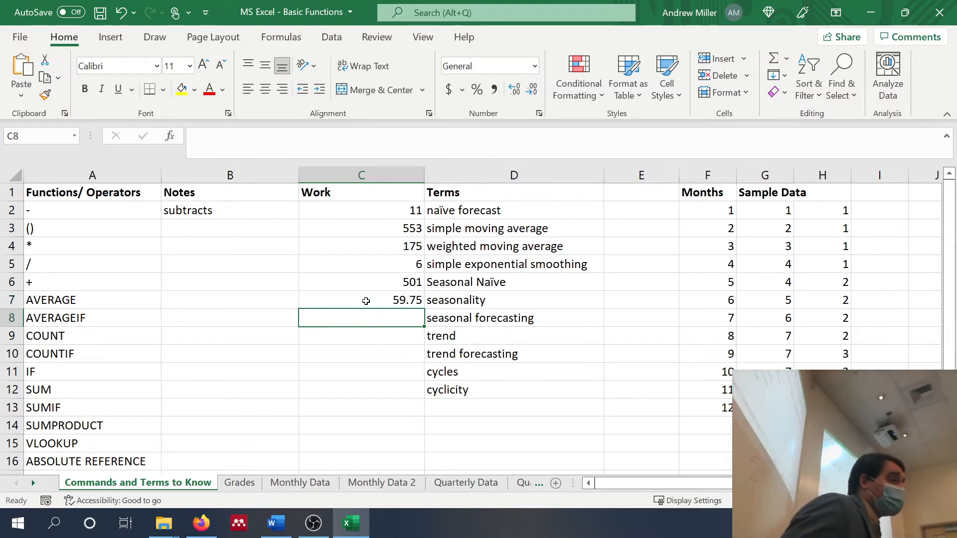
# Step: Increase the number of decimal places shown for the average in C7
pyautogui.click(369, 300)
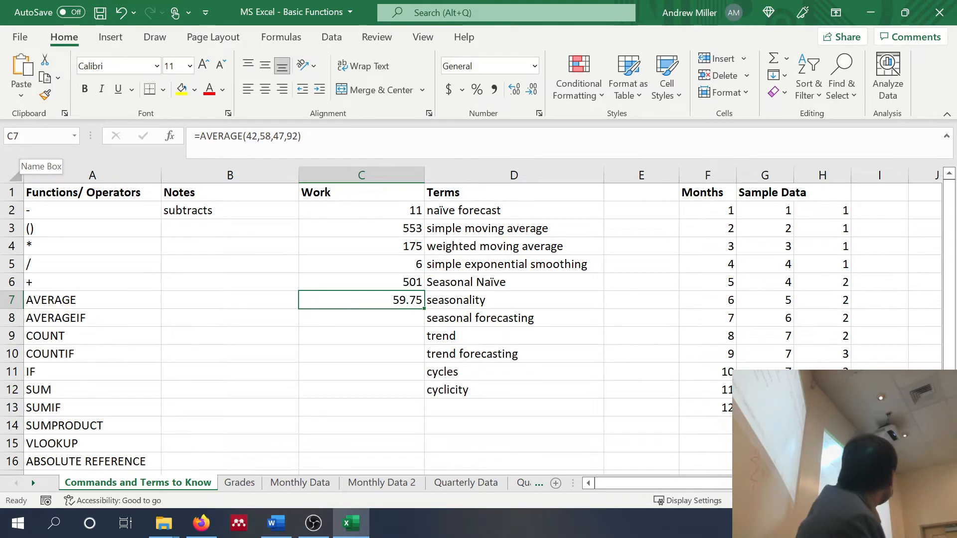
pyautogui.click(519, 95)
pyautogui.click(519, 95)
pyautogui.click(519, 95)
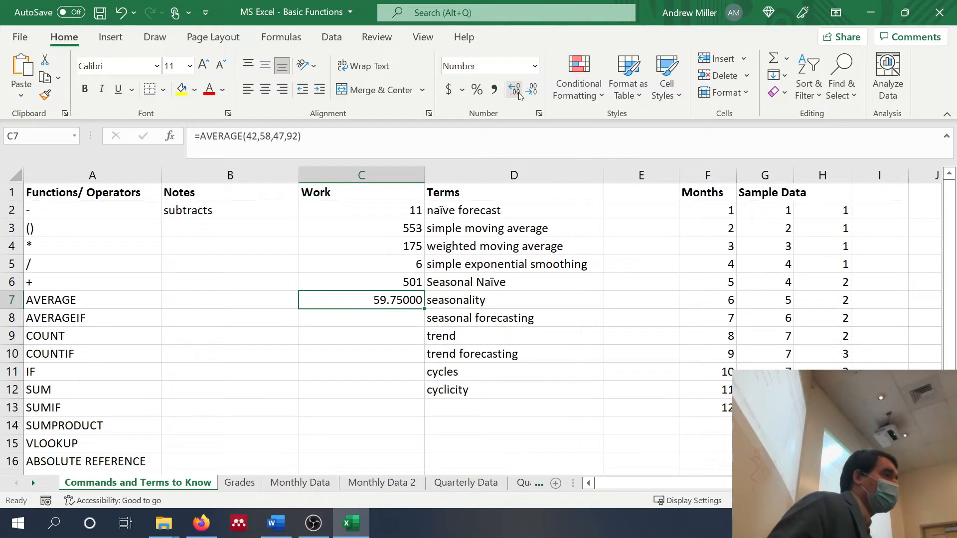
pyautogui.click(519, 95)
# Step: Reduce the decimal places shown for the average in C7 to zero
pyautogui.click(534, 90)
pyautogui.click(533, 90)
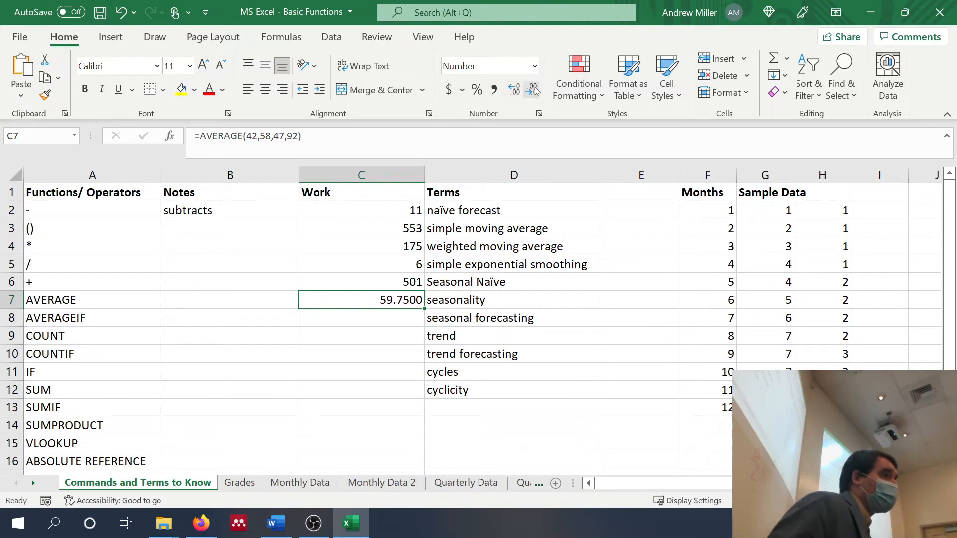
pyautogui.click(534, 90)
pyautogui.click(533, 90)
pyautogui.click(533, 90)
pyautogui.click(534, 90)
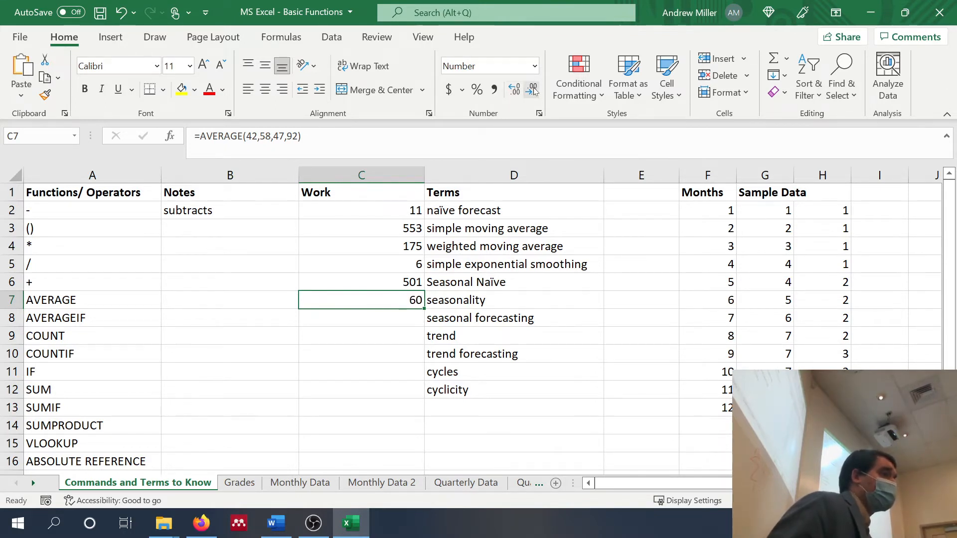
# Step: Increase the decimal places shown for the average in C7 to six
pyautogui.click(518, 88)
pyautogui.click(518, 87)
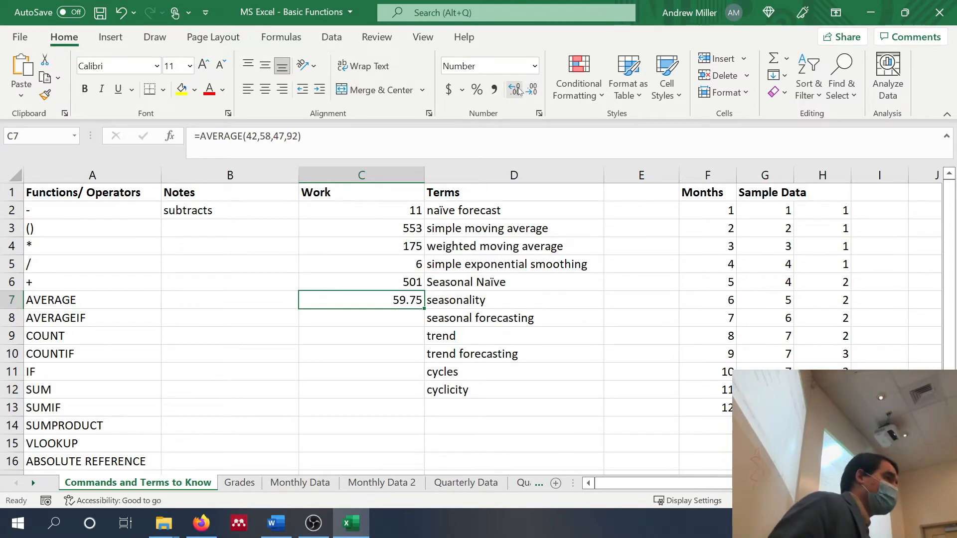
pyautogui.click(518, 88)
pyautogui.click(519, 88)
pyautogui.click(518, 88)
pyautogui.click(519, 87)
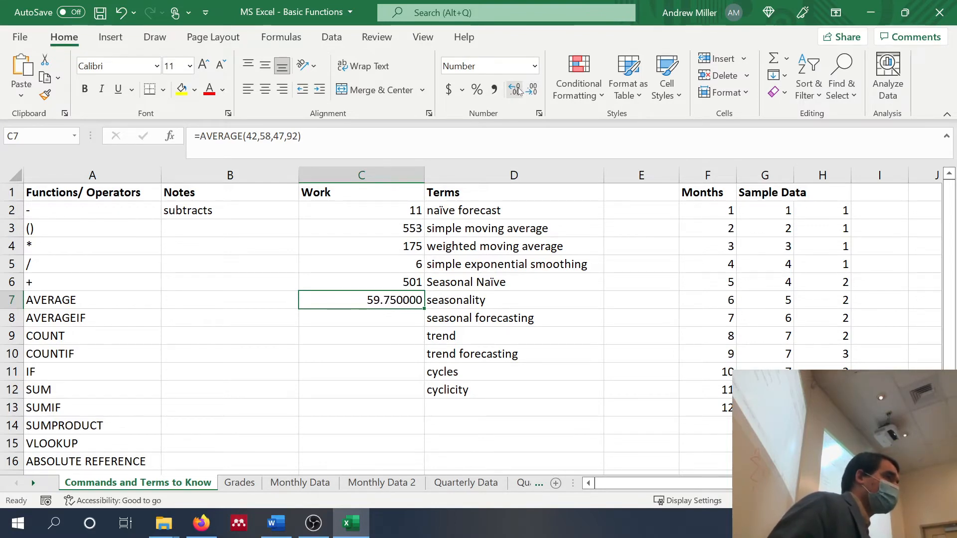
# Step: Reduce the decimal places shown for the average in C7 to one, then raise them to two
pyautogui.click(532, 90)
pyautogui.click(532, 90)
pyautogui.click(532, 89)
pyautogui.click(532, 90)
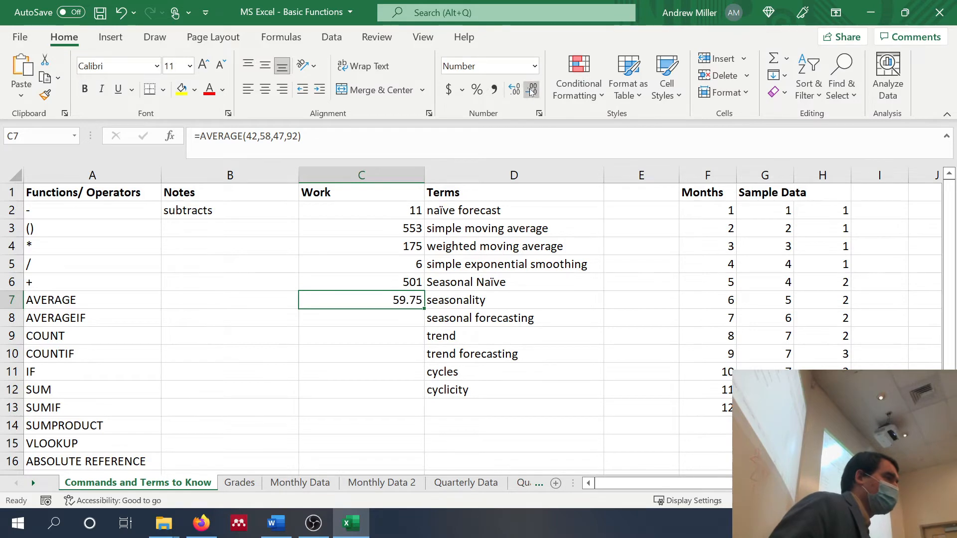
pyautogui.click(532, 90)
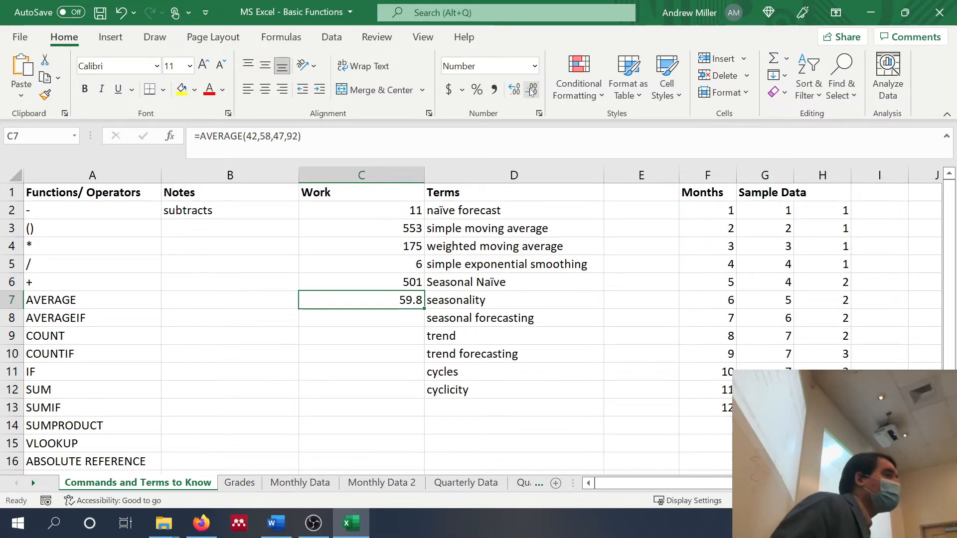
pyautogui.click(518, 90)
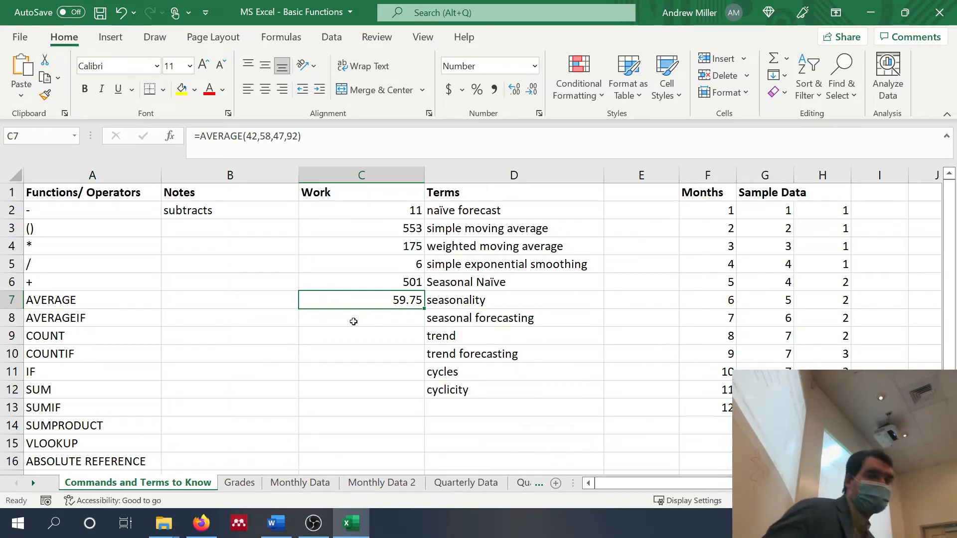
# Step: Enter the formula =COUNT(45) in C9, beside the COUNT label
pyautogui.press('Down')
pyautogui.press('Down')
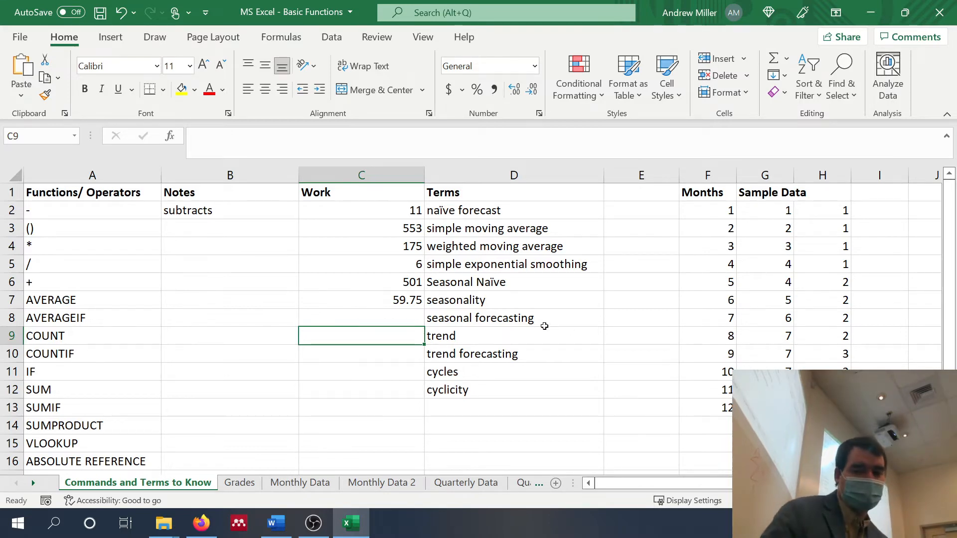
pyautogui.write('=count(')
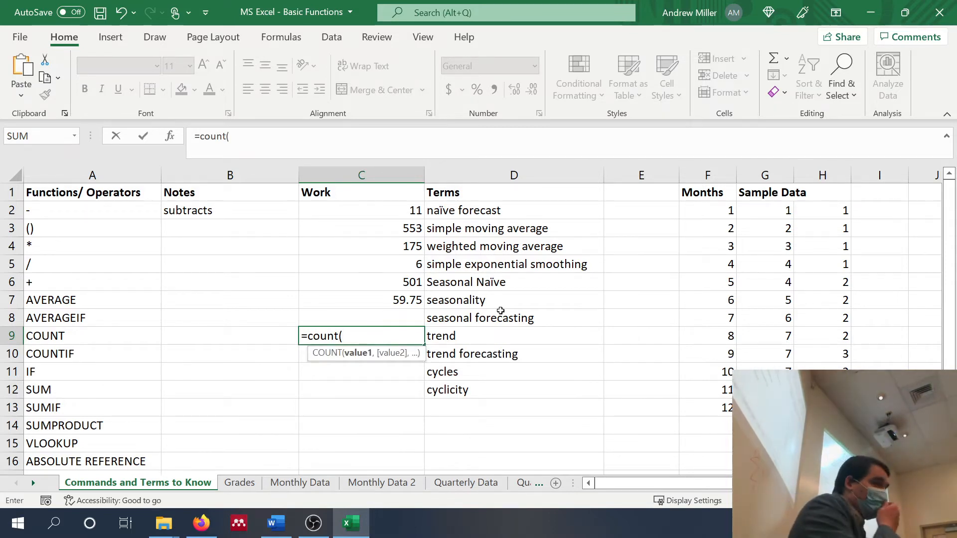
pyautogui.write(' 45')
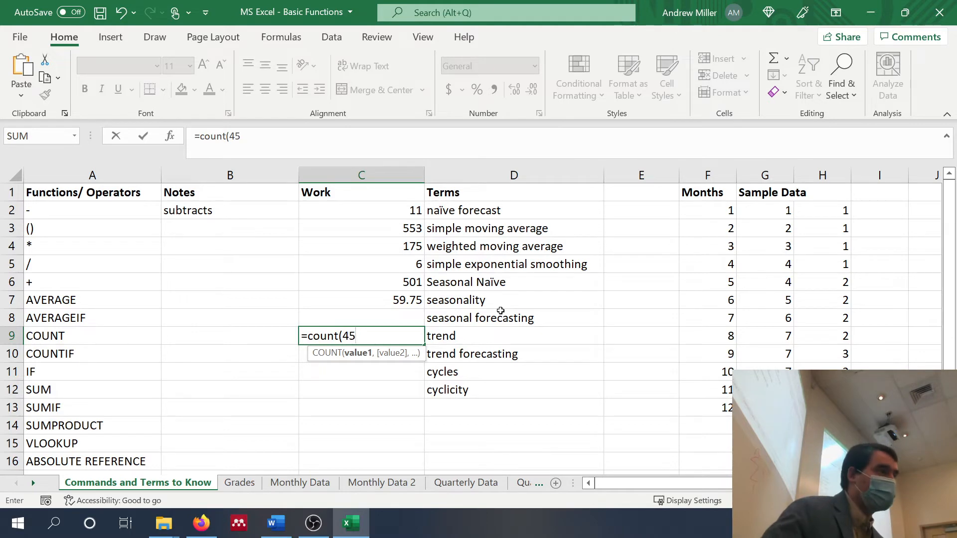
pyautogui.write(')')
pyautogui.press('Return')
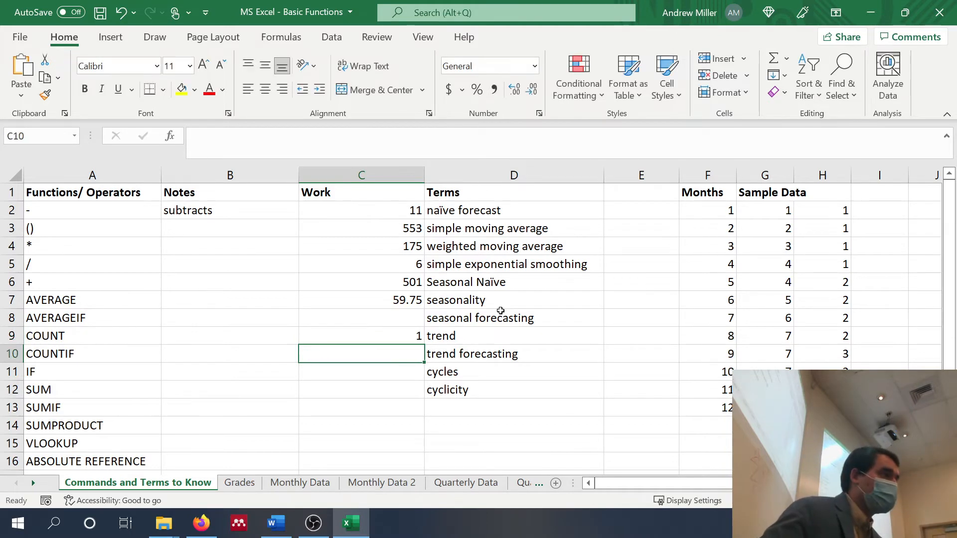
# Step: Extend the C9 formula with four more values so it reads =COUNT(45,8,9,4,9), and review it
pyautogui.click(373, 340)
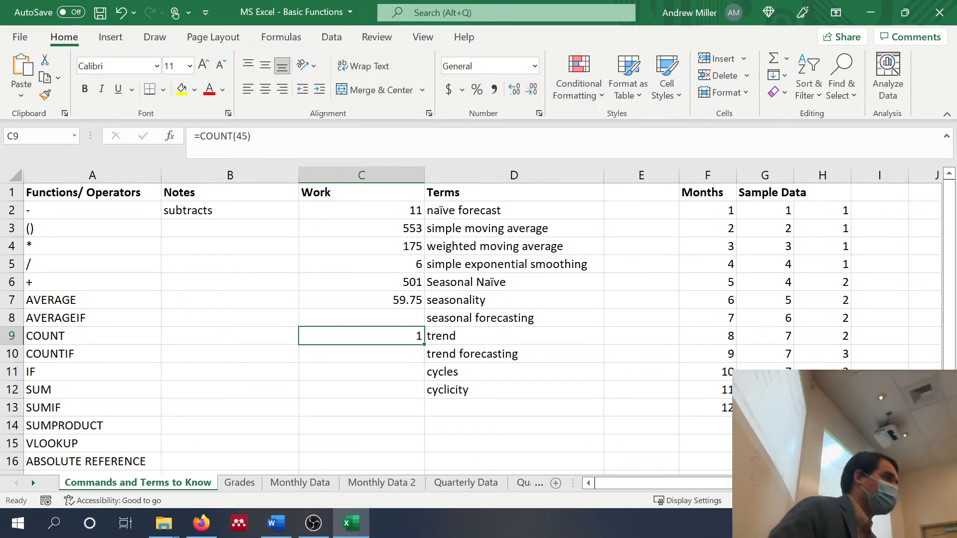
pyautogui.click(248, 136)
pyautogui.write(',8,9')
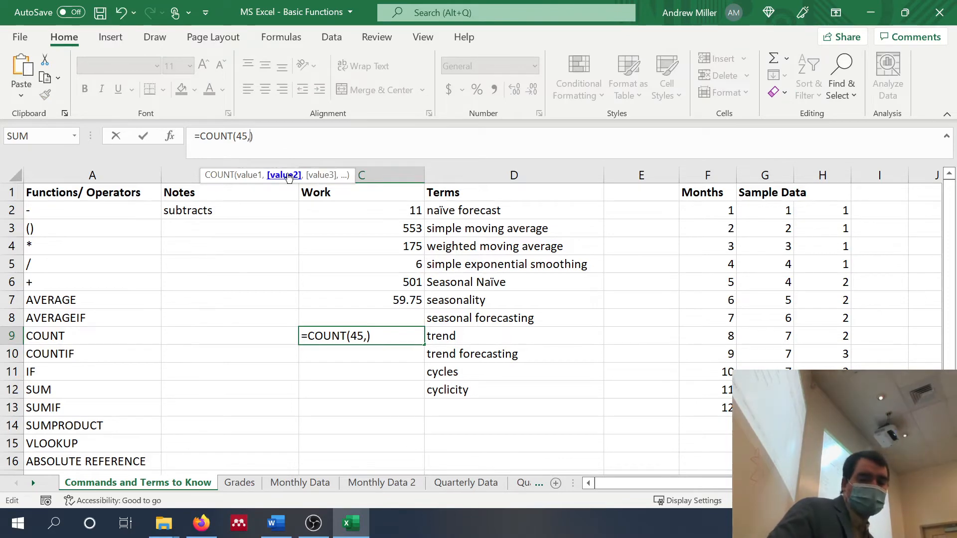
pyautogui.write(',')
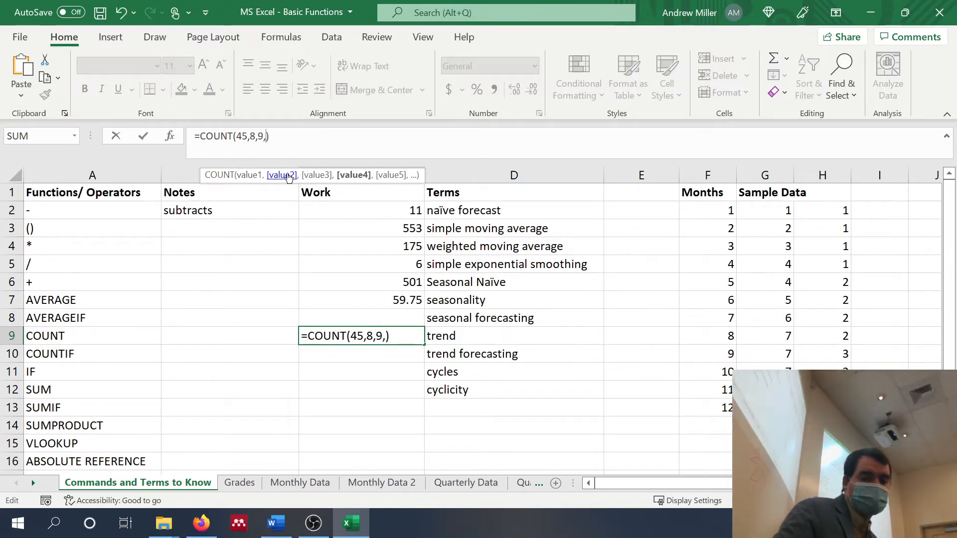
pyautogui.write('4,')
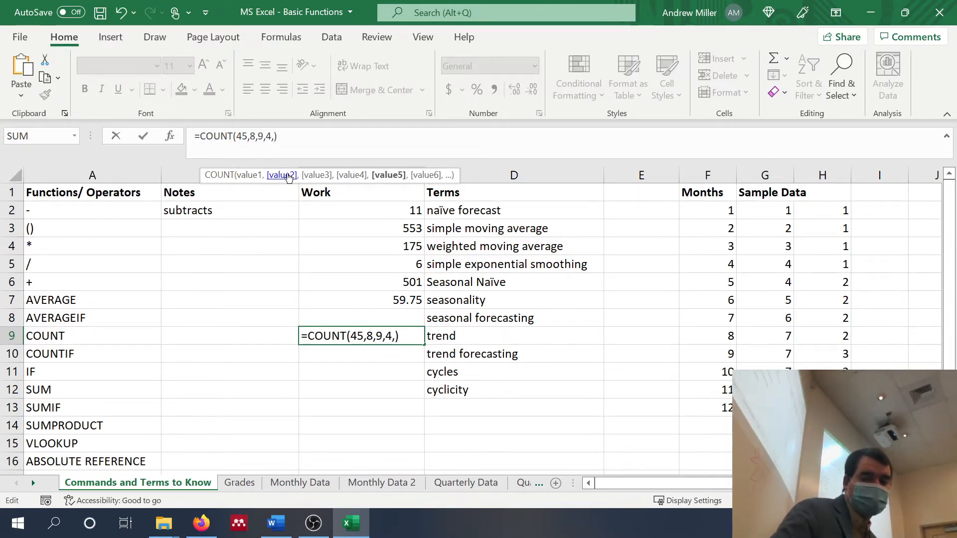
pyautogui.write('8')
pyautogui.press('Return')
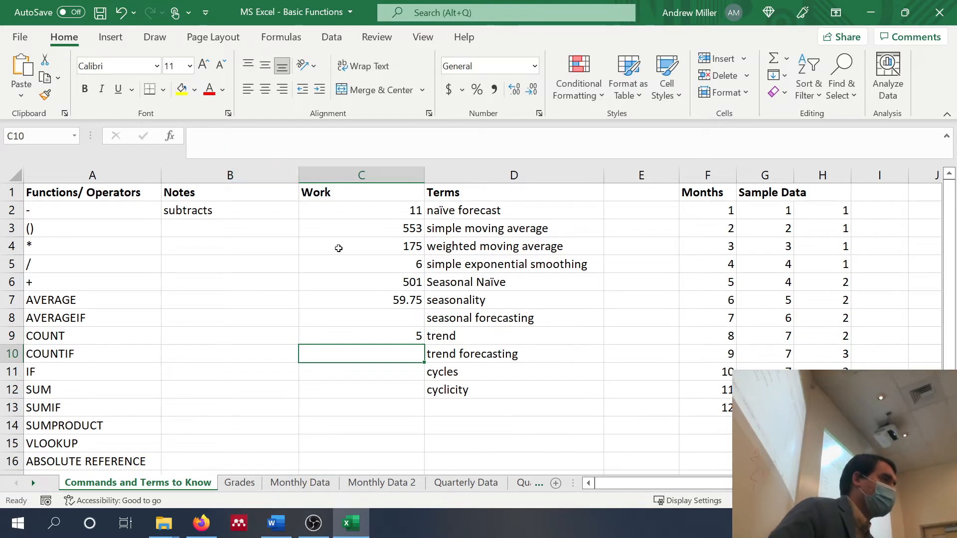
pyautogui.click(355, 335)
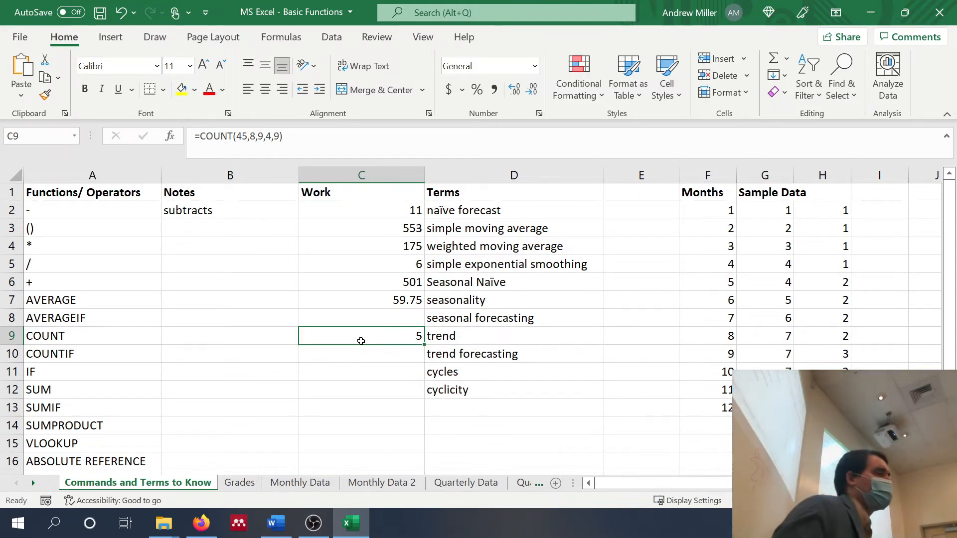
# Step: Enter a SUM formula in C12 that adds the numbers 3, 5 and 8
pyautogui.scroll(-1, 361, 341)
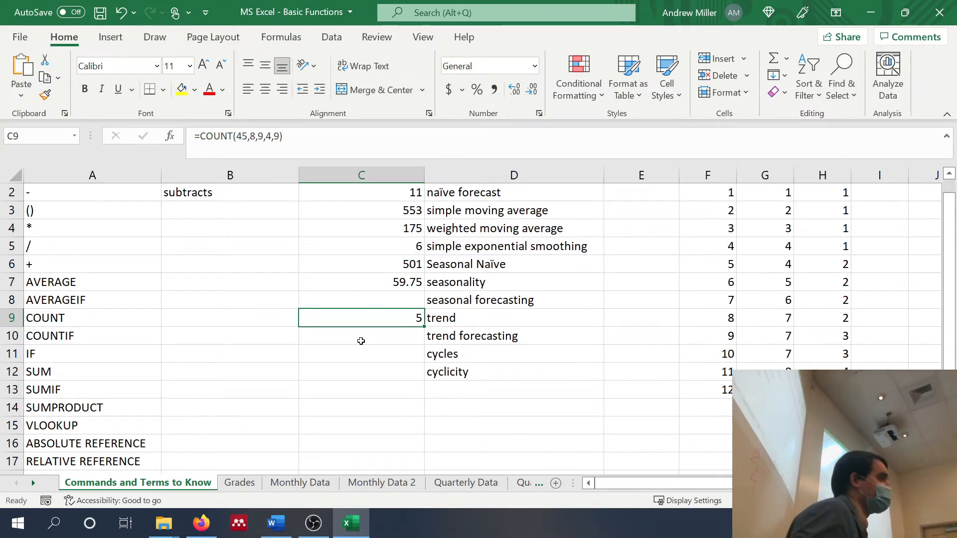
pyautogui.press('Down')
pyautogui.press('Down')
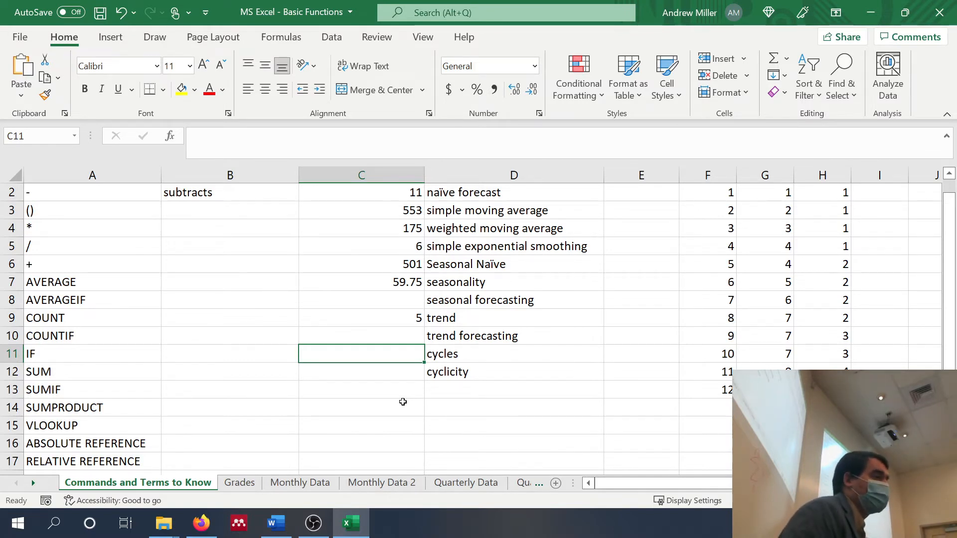
pyautogui.press('Down')
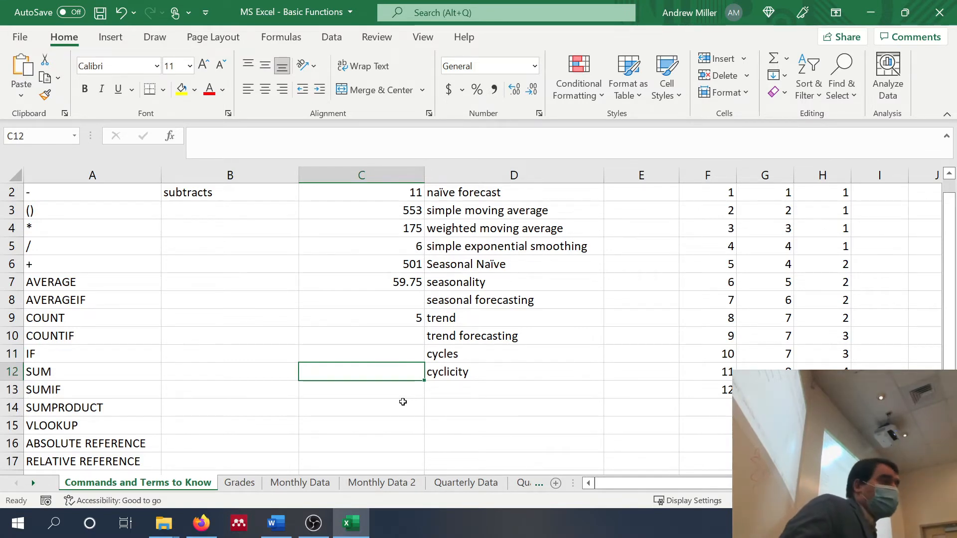
pyautogui.press('BackSpace')
pyautogui.write('=')
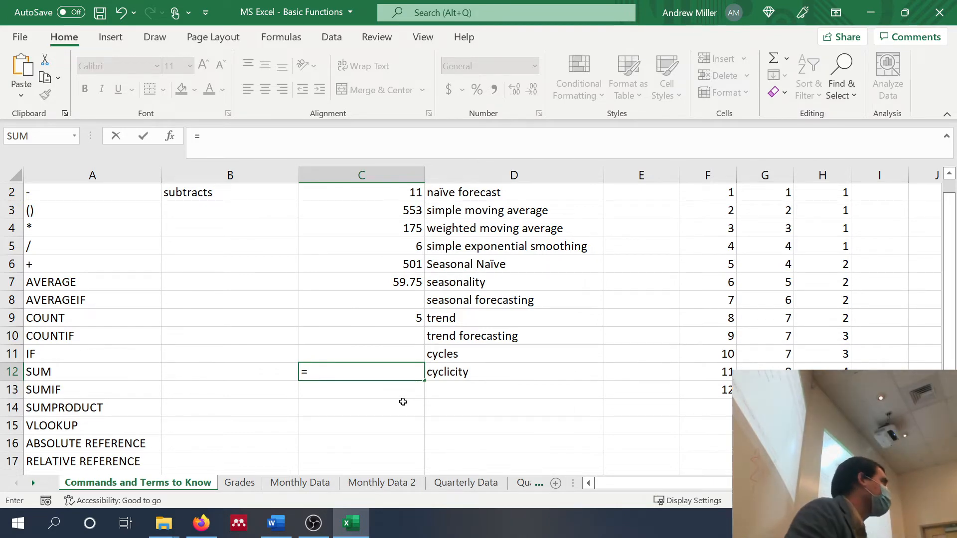
pyautogui.press('BackSpace')
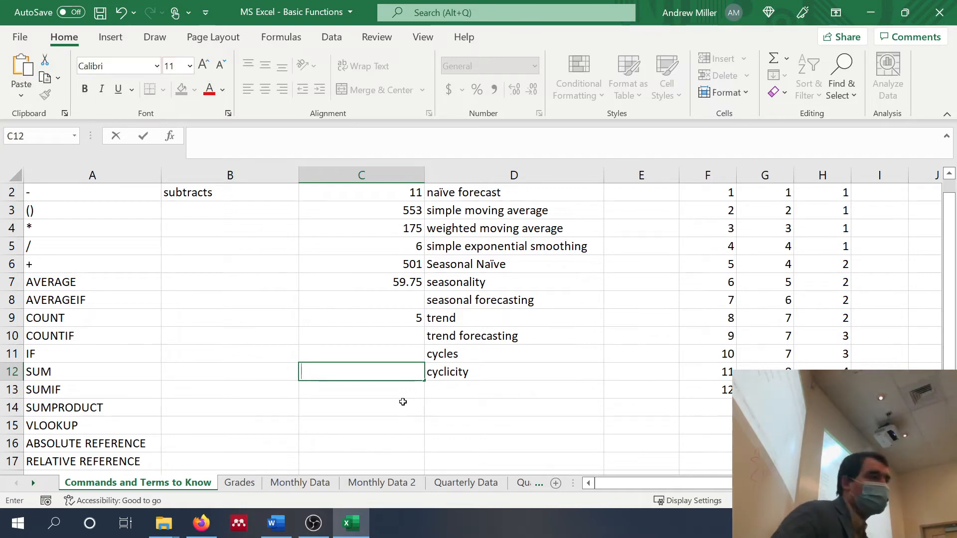
pyautogui.write('=')
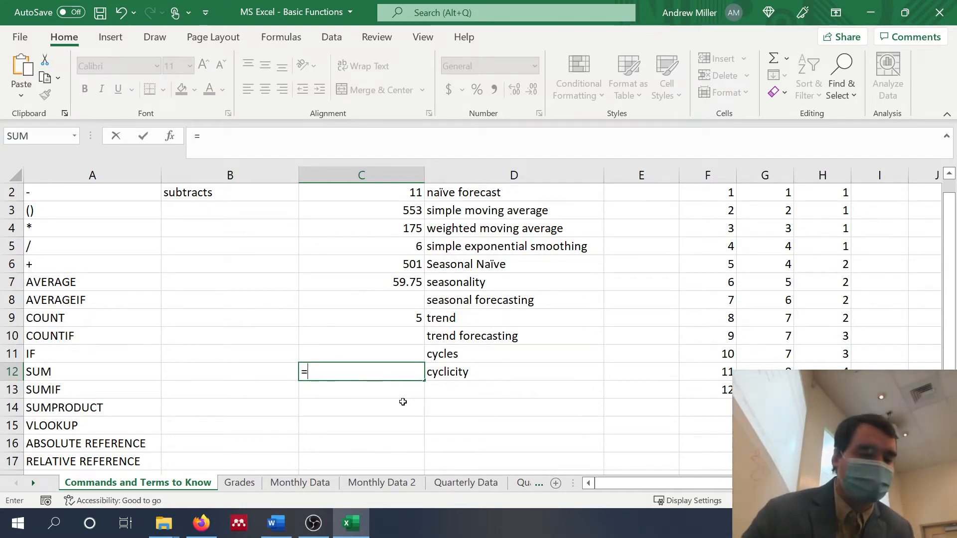
pyautogui.write('sum')
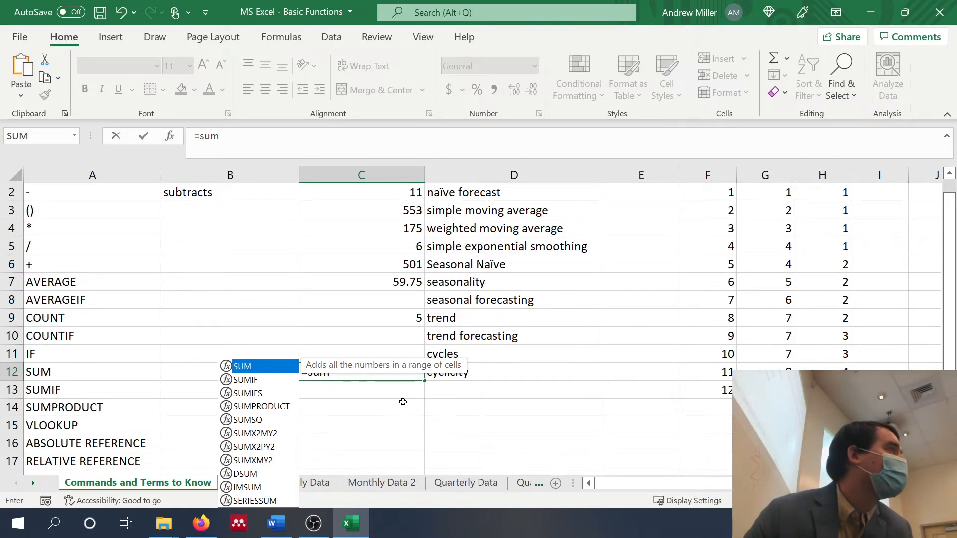
pyautogui.write('(')
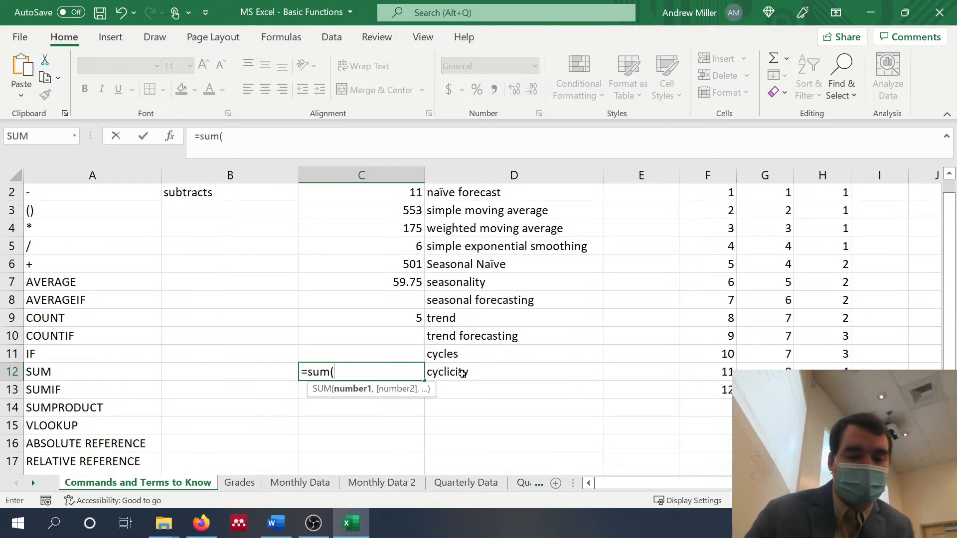
pyautogui.write('3,')
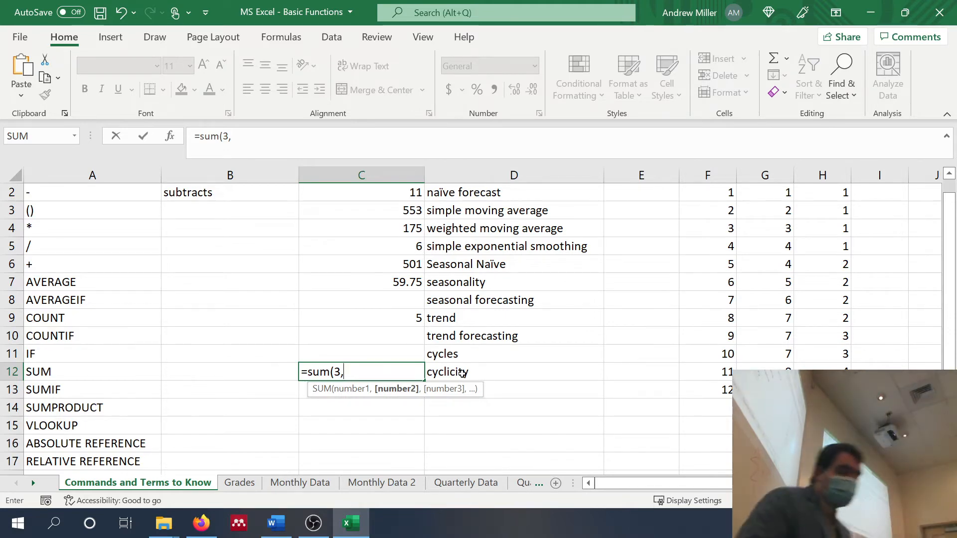
pyautogui.write('5,')
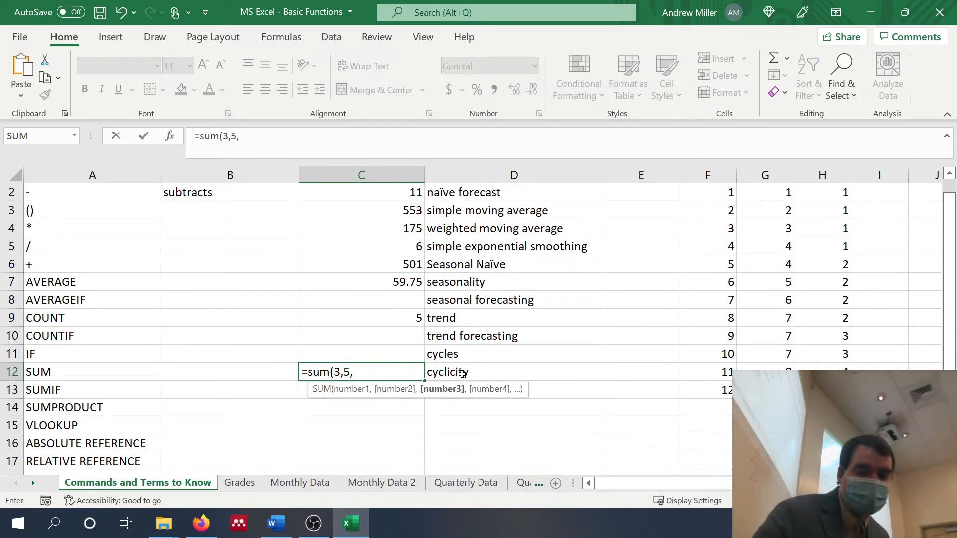
pyautogui.write('8')
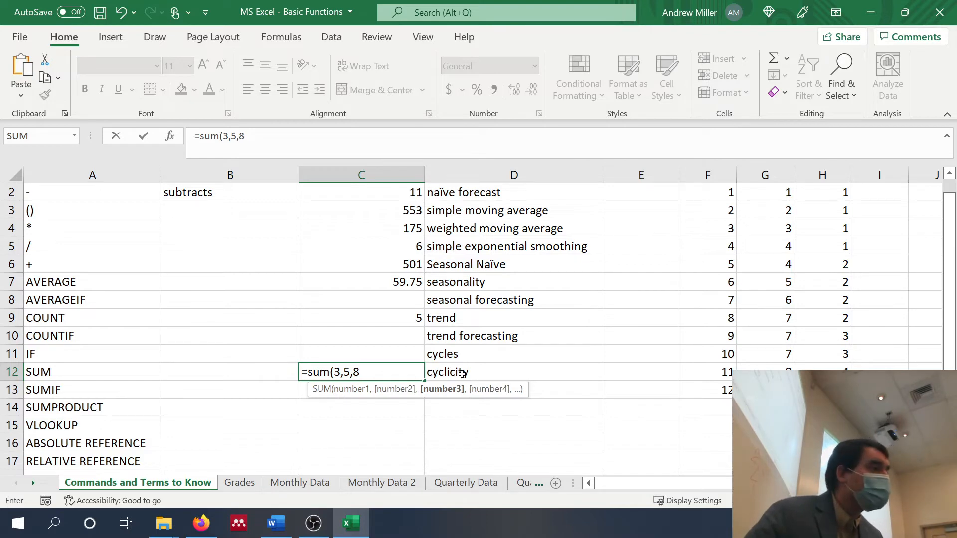
pyautogui.press('Return')
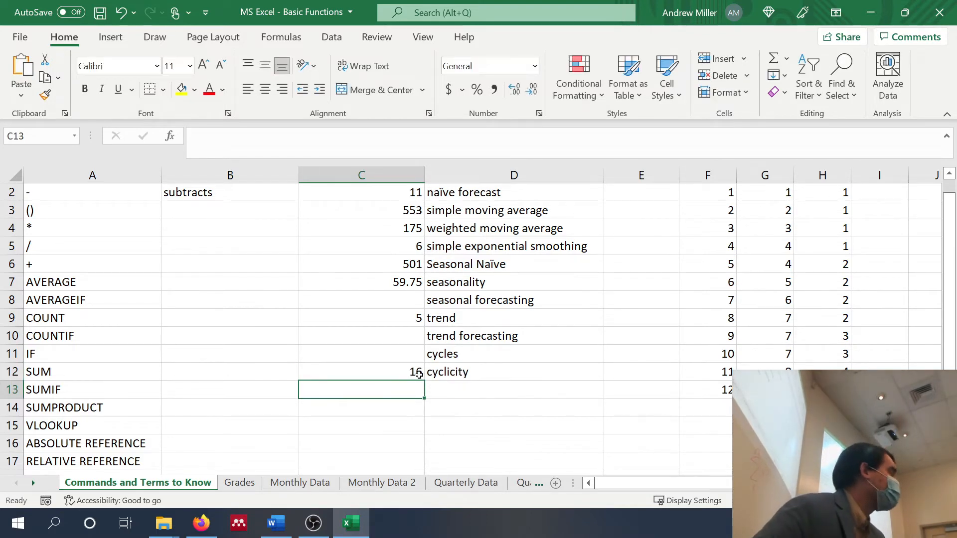
# Step: Enter the cell reference formula =F5 in C16, in the ABSOLUTE REFERENCE row
pyautogui.click(357, 410)
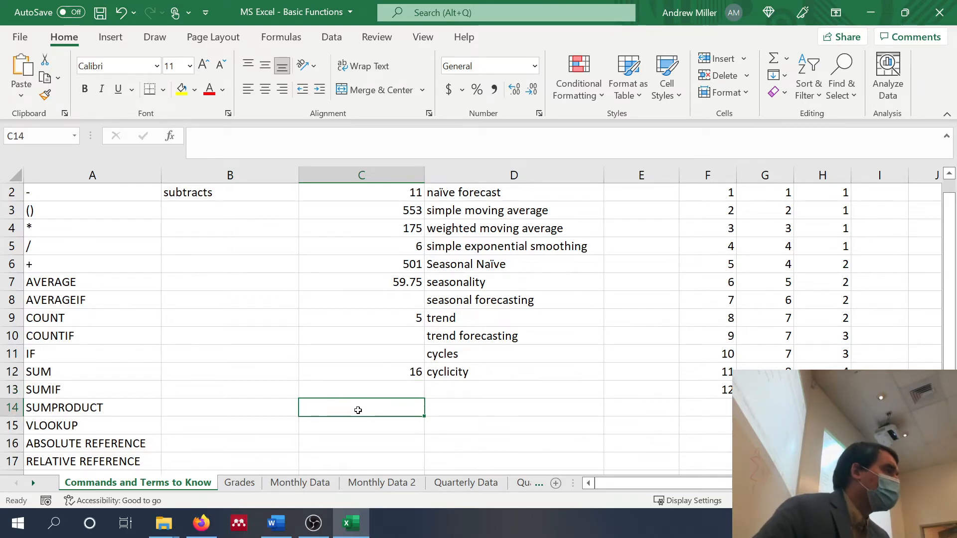
pyautogui.scroll(-1, 357, 409)
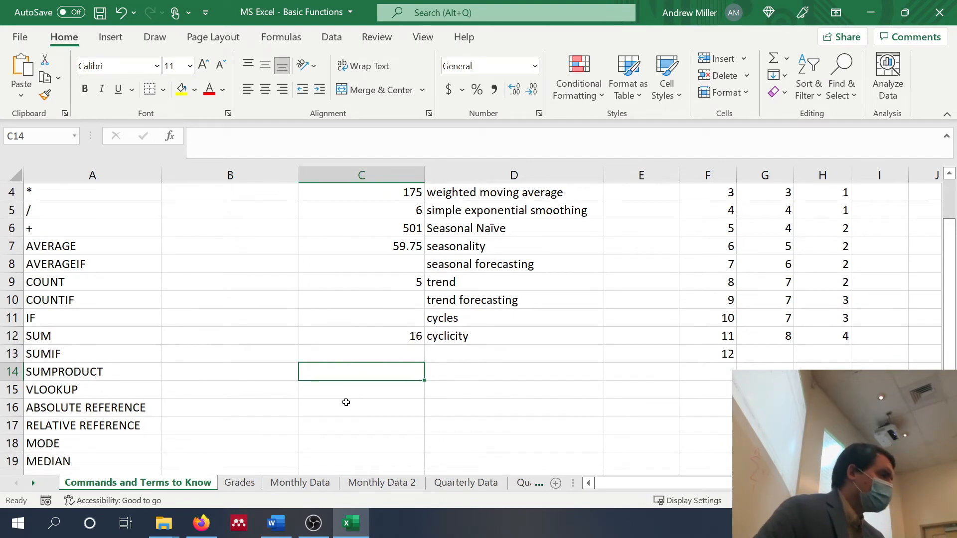
pyautogui.click(347, 404)
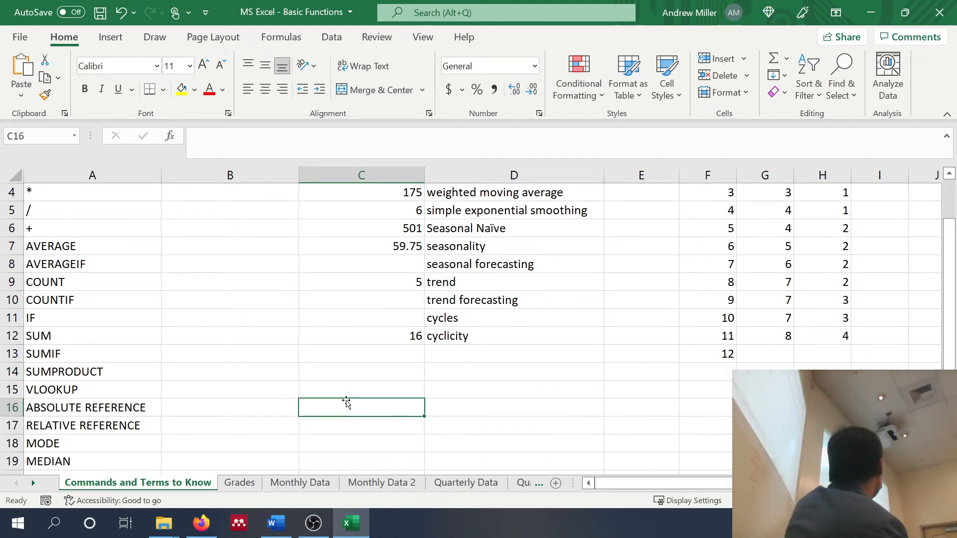
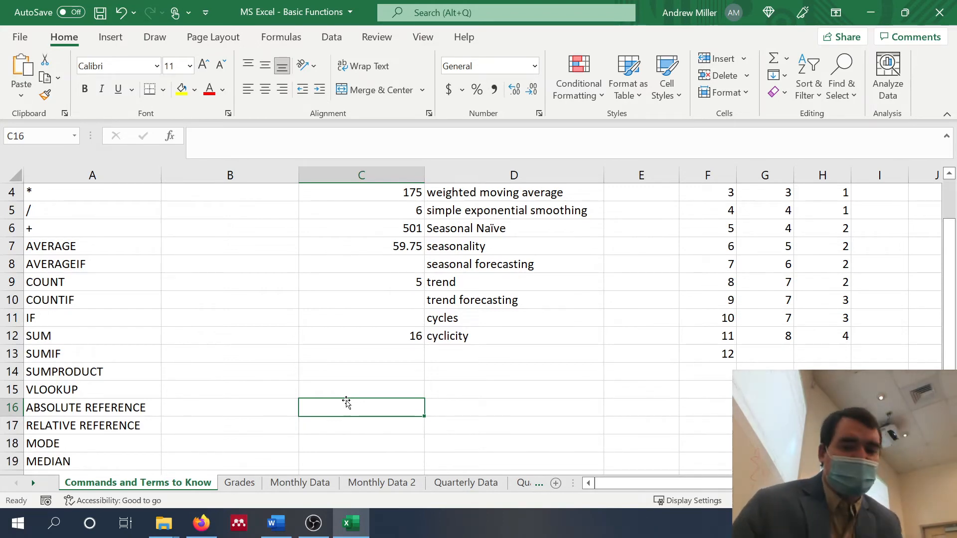
pyautogui.write('=')
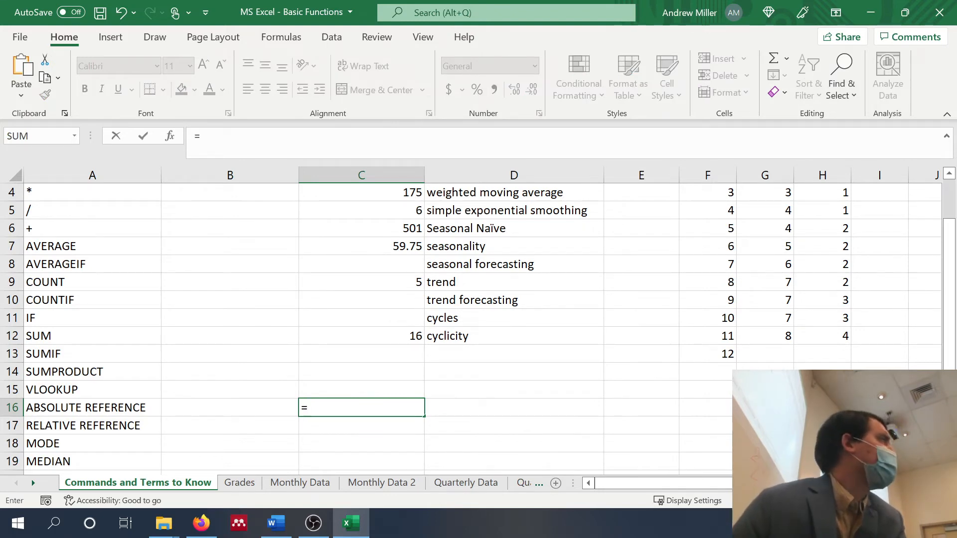
pyautogui.write('F')
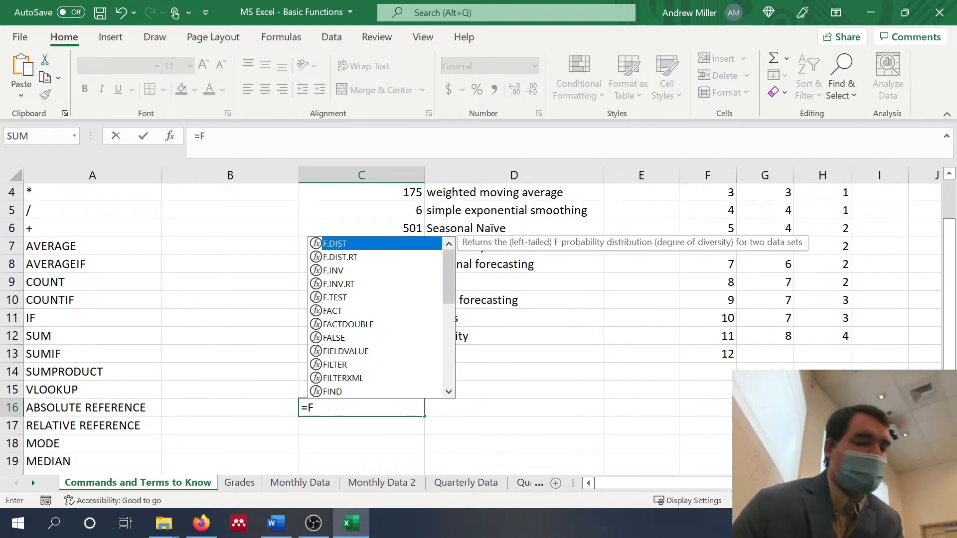
pyautogui.write('5')
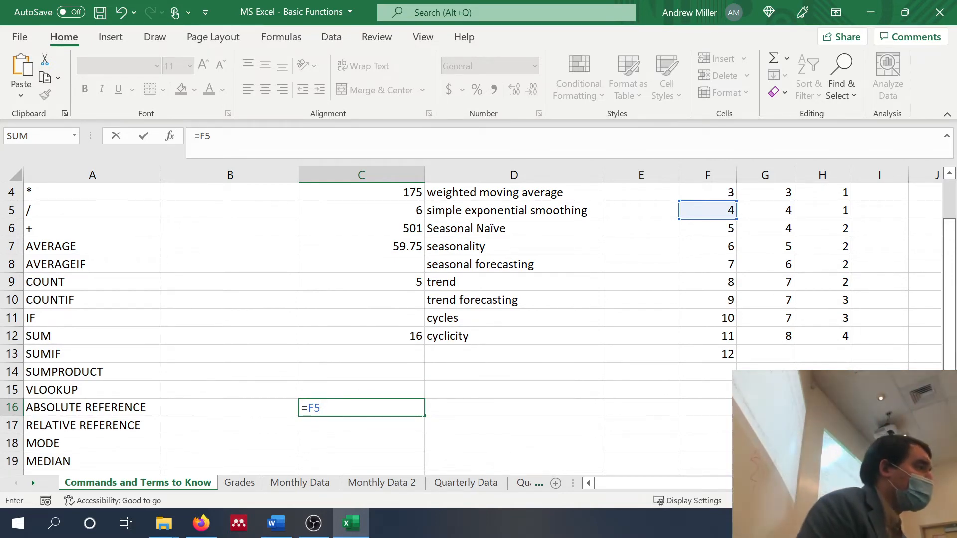
pyautogui.press('Left')
pyautogui.press('Left')
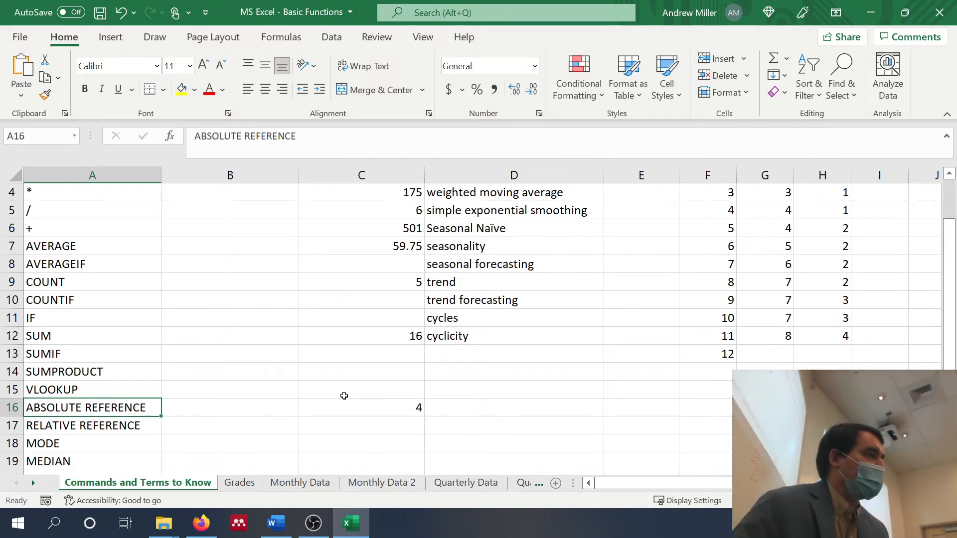
# Step: Edit the formula in C16 so its cell reference reads =$F$5
pyautogui.click(349, 405)
pyautogui.click(200, 136)
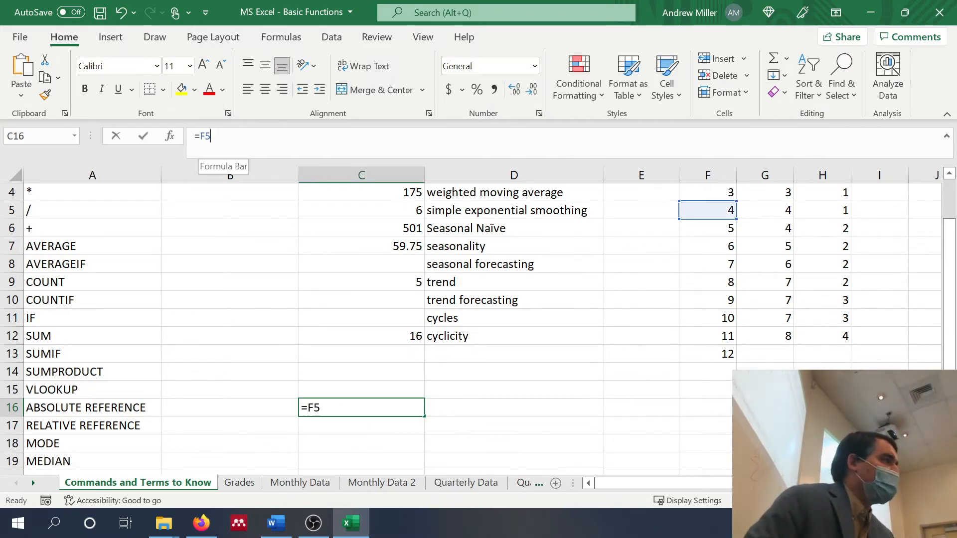
pyautogui.write('$F')
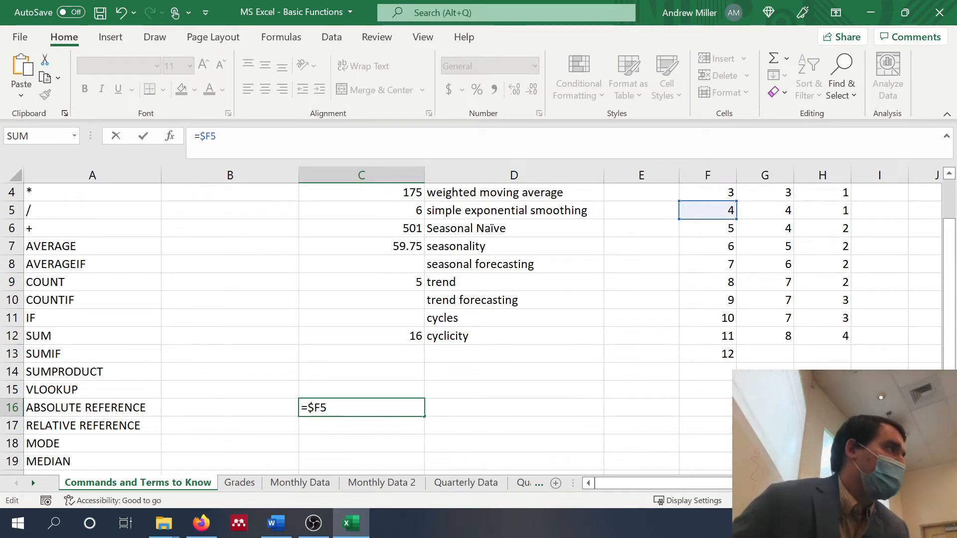
pyautogui.write('$')
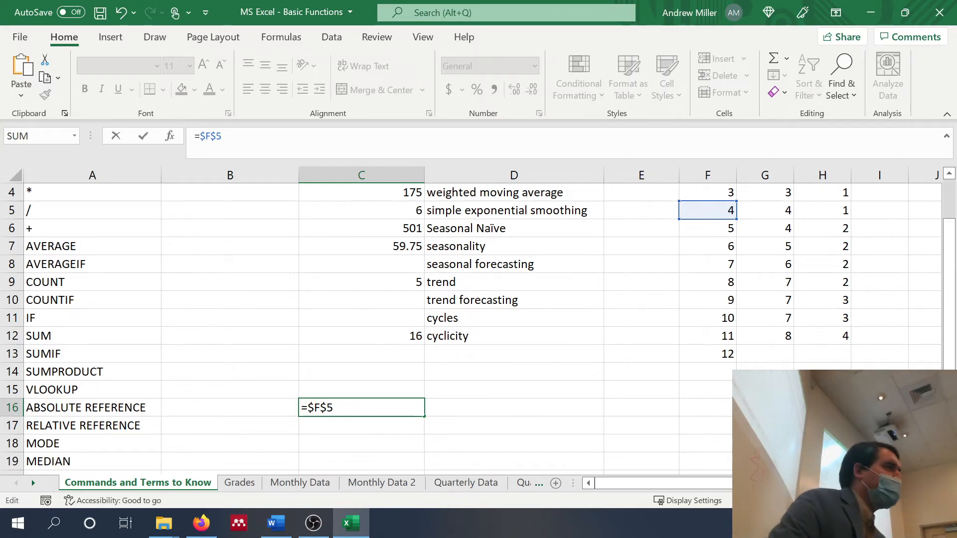
# Step: Cycle the F5 reference in C16 repeatedly through its absolute, mixed and relative forms, ending on the relative form
pyautogui.press('F4')
pyautogui.press('F4')
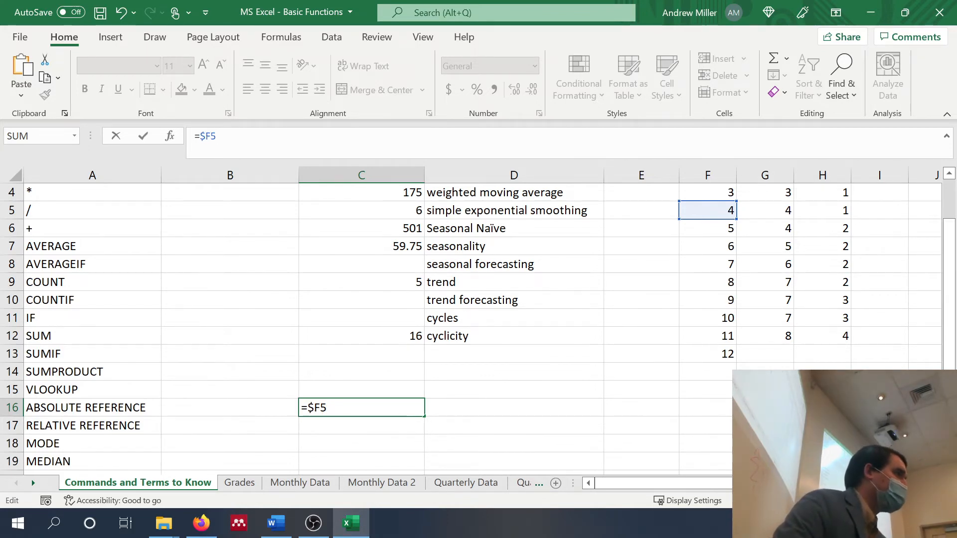
pyautogui.press('F4')
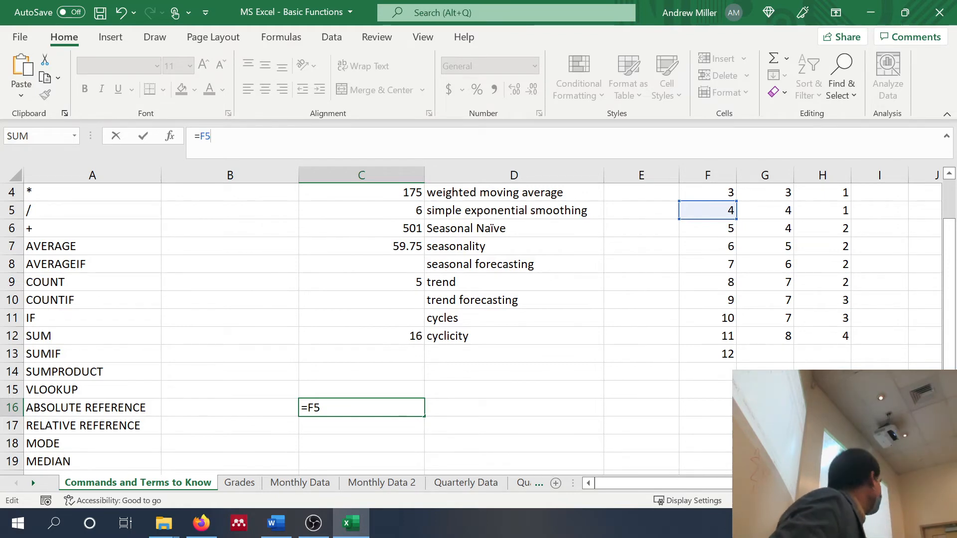
pyautogui.press('F4')
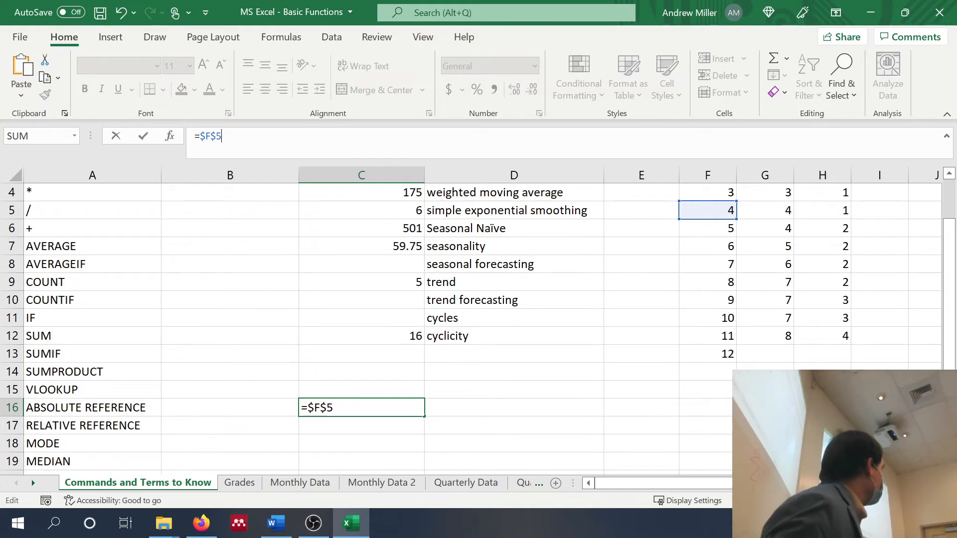
pyautogui.press('F4')
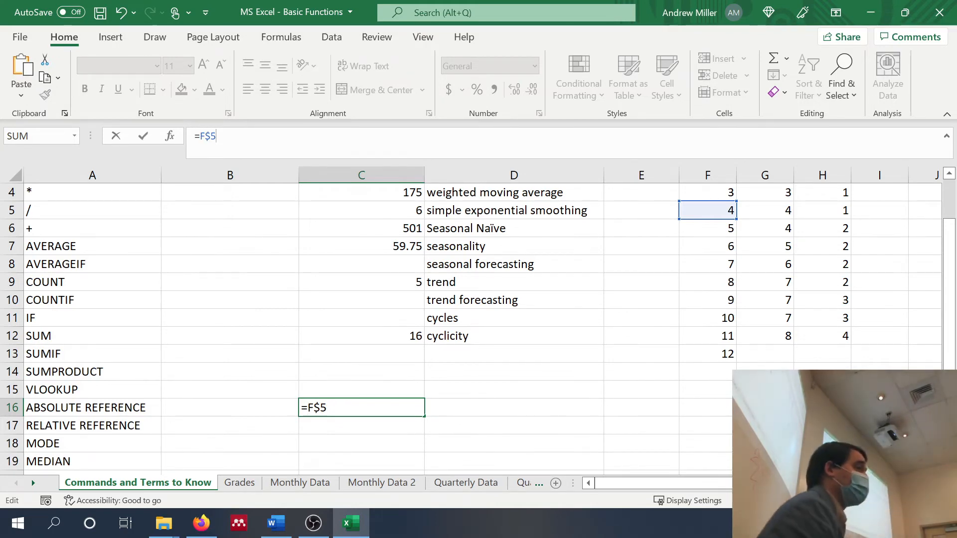
pyautogui.press('F4')
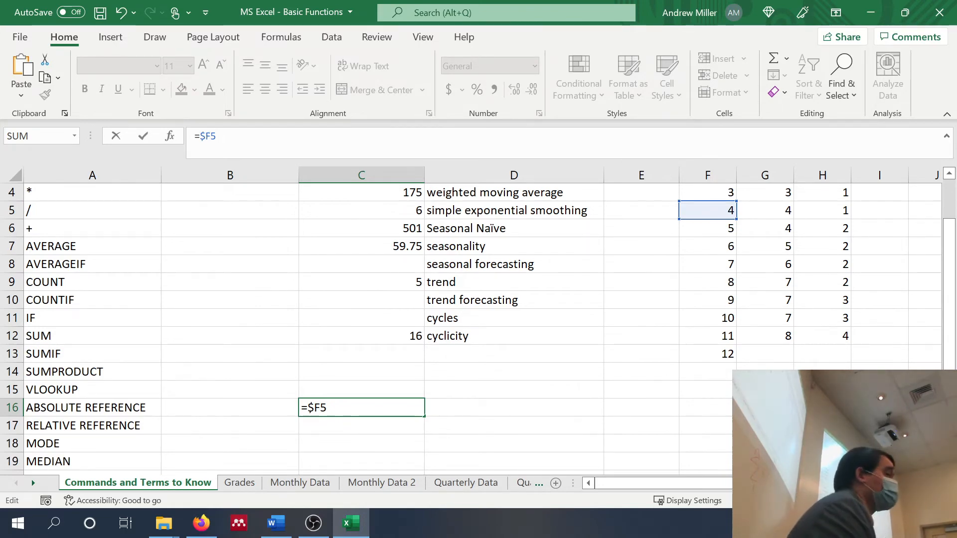
pyautogui.press('F4')
pyautogui.press('F4')
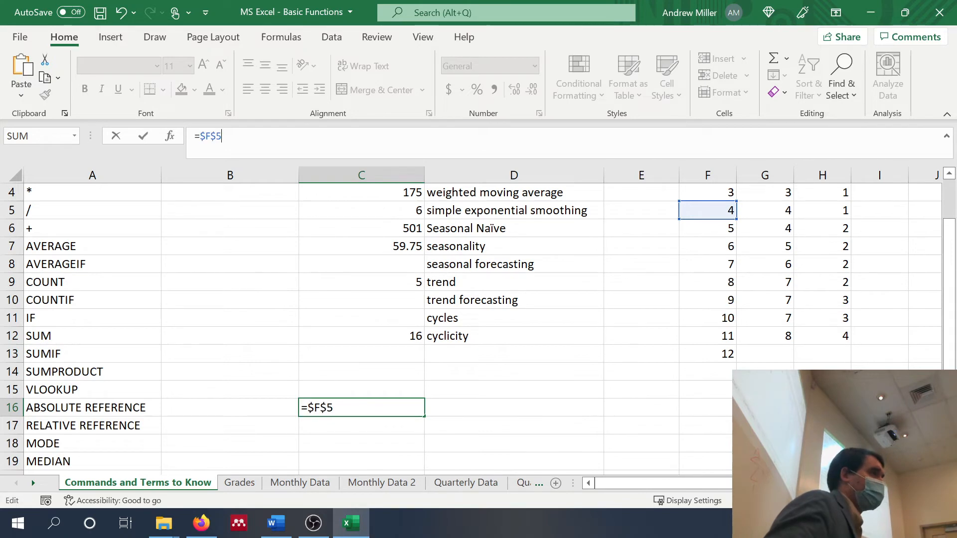
pyautogui.press('F4')
pyautogui.press('F4')
pyautogui.press('F4')
pyautogui.press('F4')
pyautogui.press('F4')
pyautogui.press('F4')
pyautogui.press('F4')
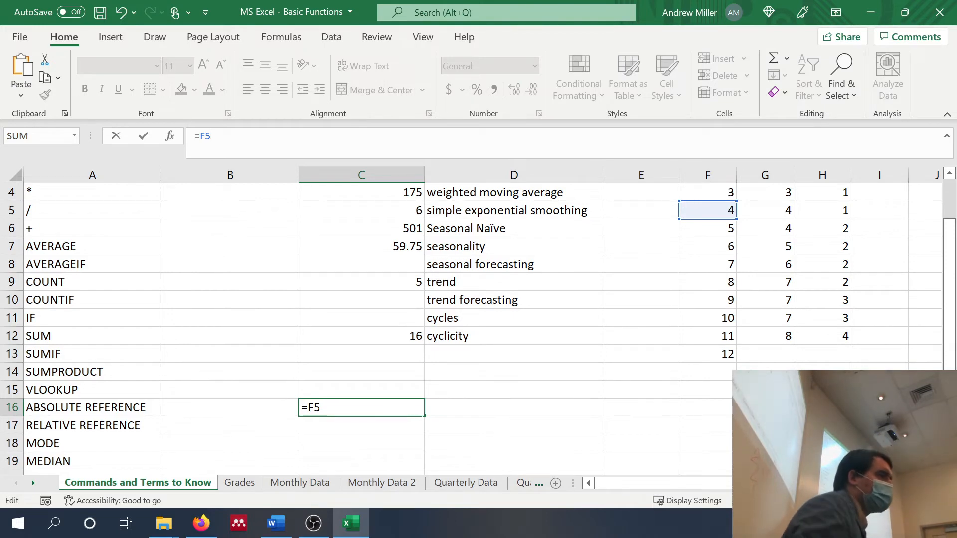
pyautogui.press('F5')
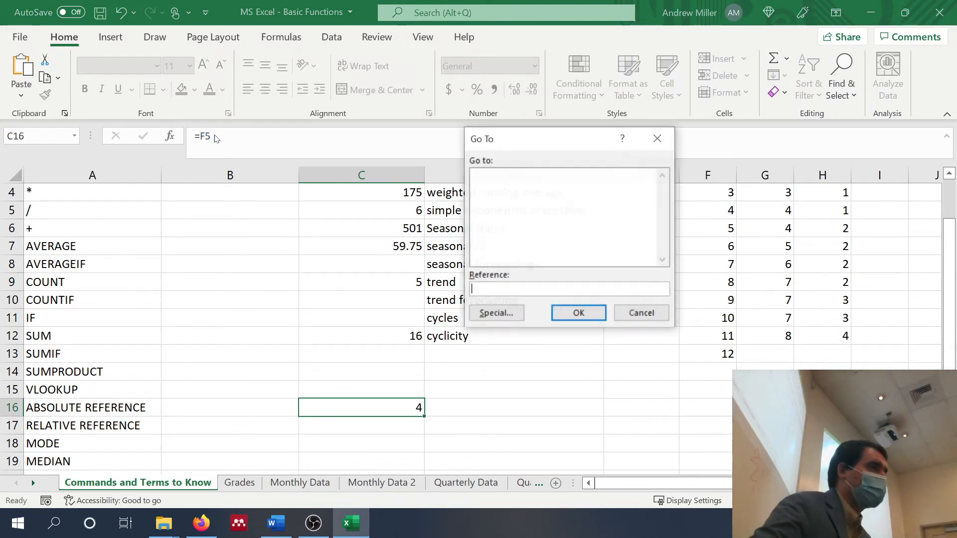
pyautogui.click(641, 313)
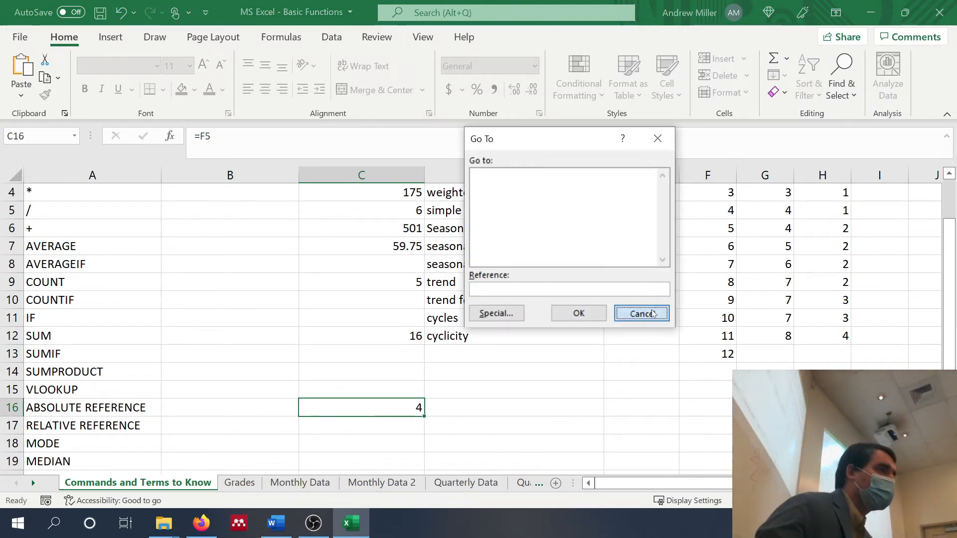
# Step: Make both the column and row of the F5 reference in C16 absolute and confirm =$F$5
pyautogui.press('F2')
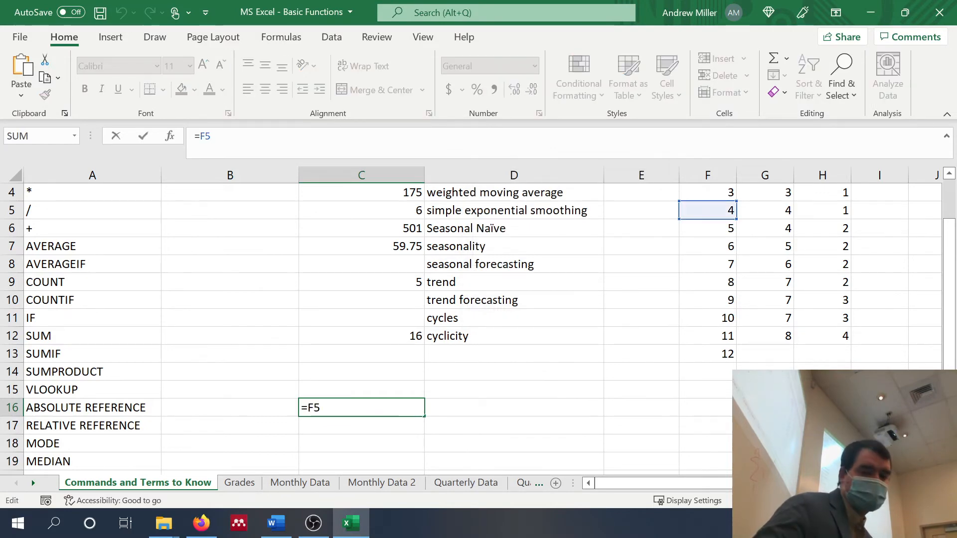
pyautogui.press('F4')
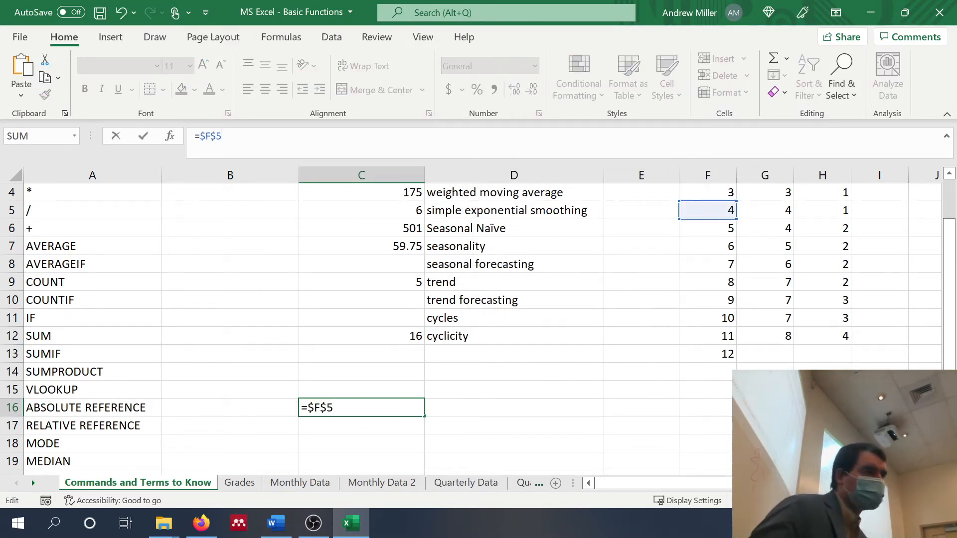
pyautogui.press('Return')
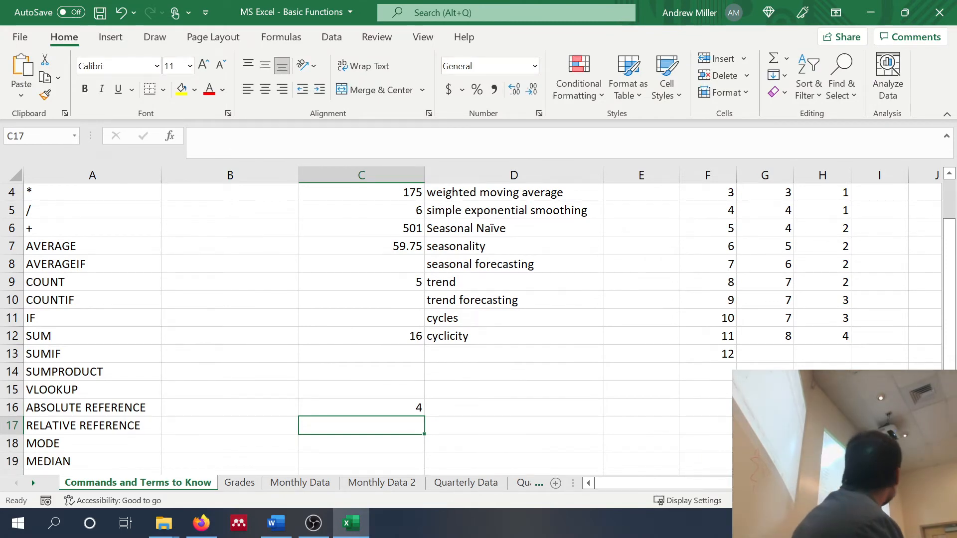
# Step: Enter the relative reference formula =E5 in C17, in the RELATIVE REFERENCE row
pyautogui.write('=')
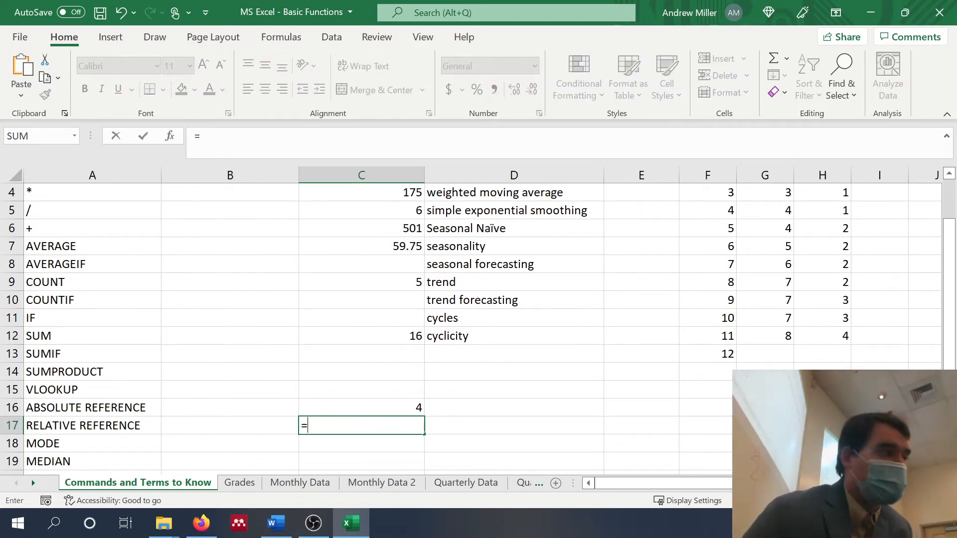
pyautogui.write('E5')
pyautogui.press('Return')
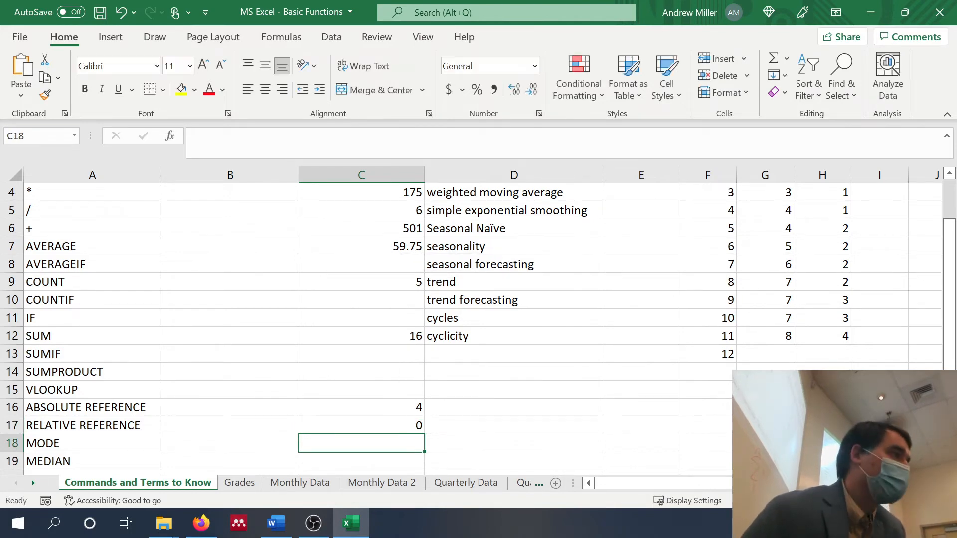
# Step: Insert a blank column between the Work and Terms columns
pyautogui.scroll(1, 174, 381)
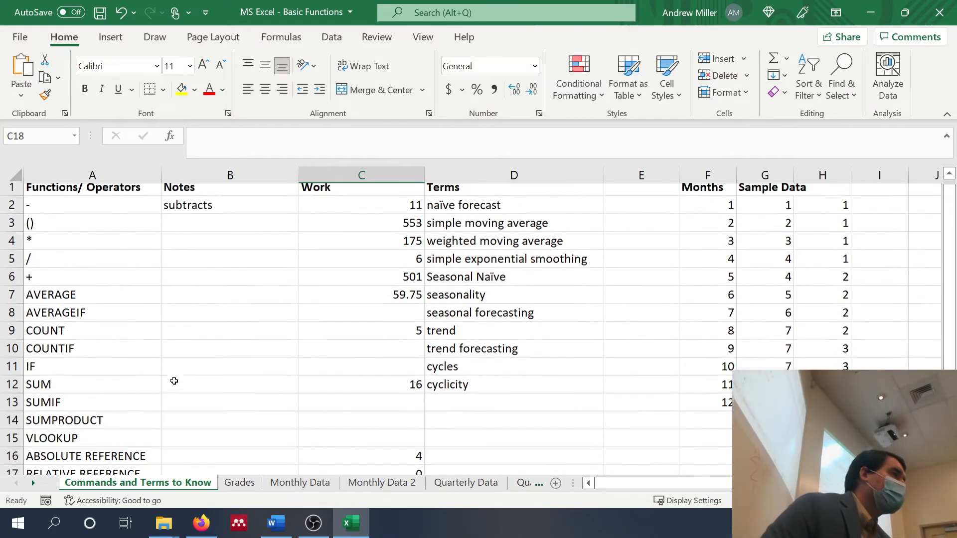
pyautogui.scroll(-1, 174, 381)
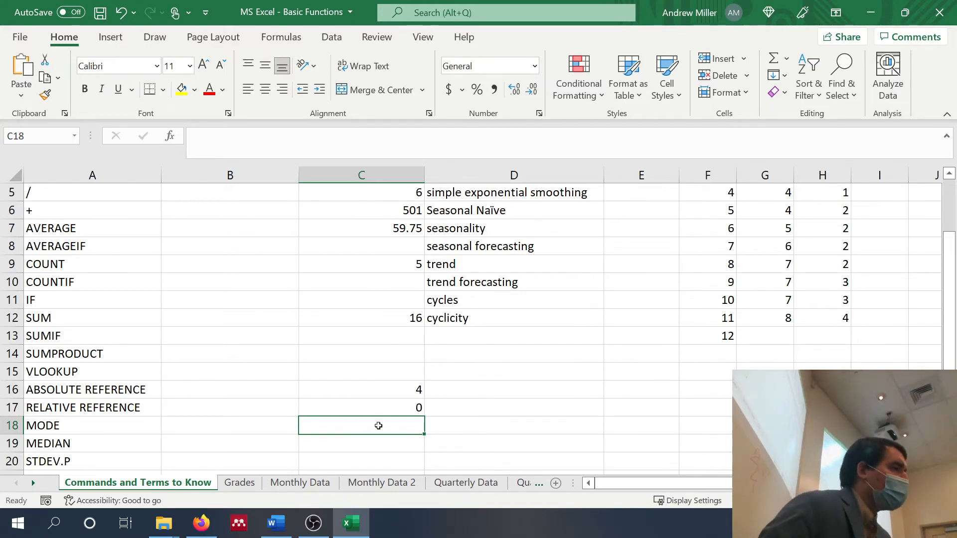
pyautogui.scroll(2, 378, 420)
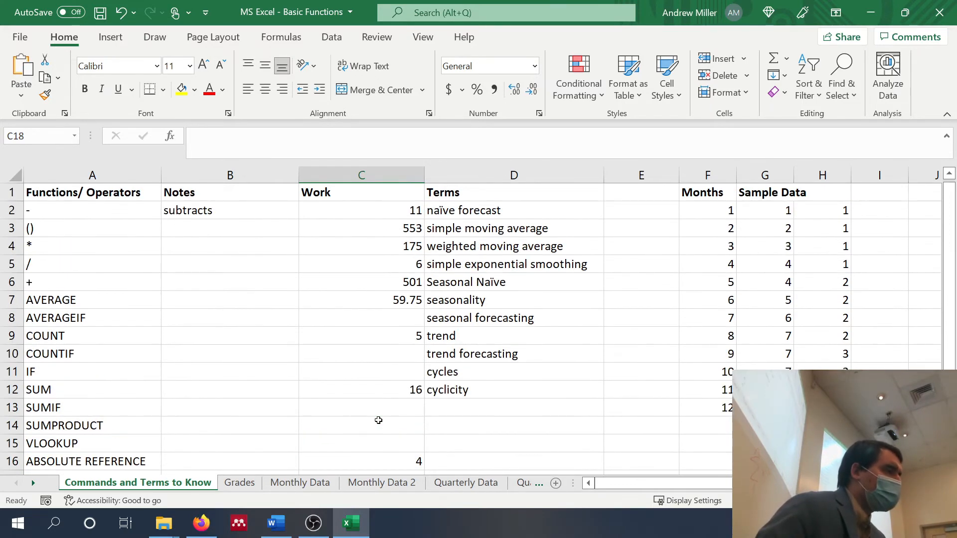
pyautogui.scroll(-1, 381, 424)
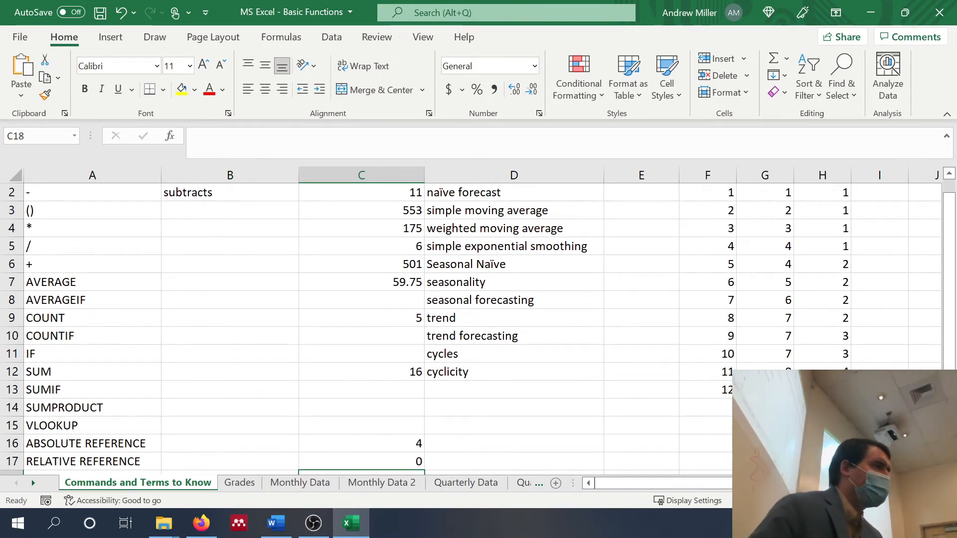
pyautogui.click(513, 175)
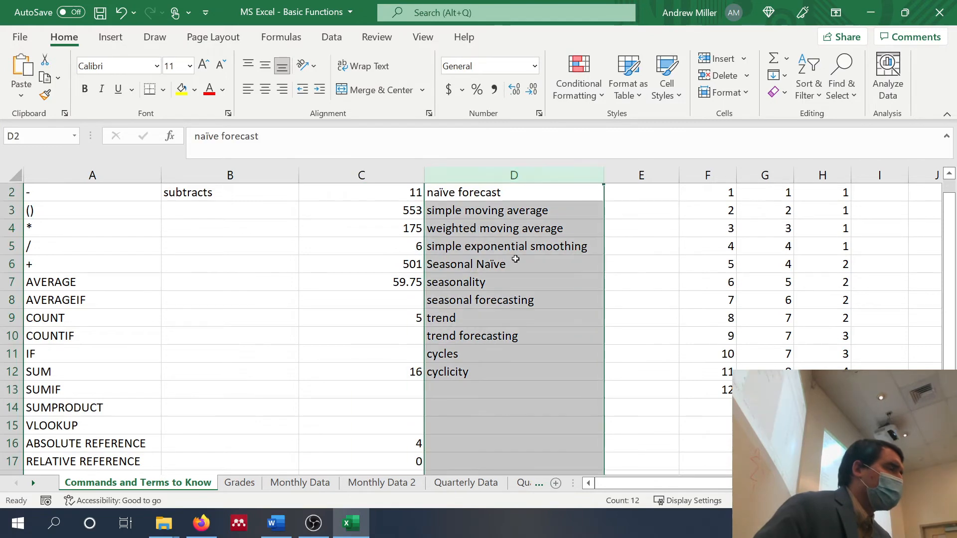
pyautogui.scroll(1, 515, 259)
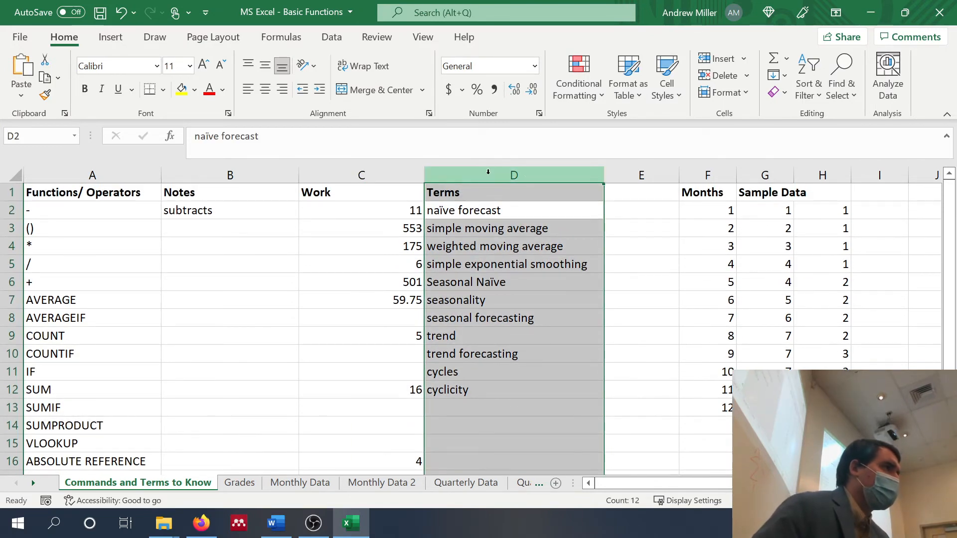
pyautogui.rightClick(523, 174)
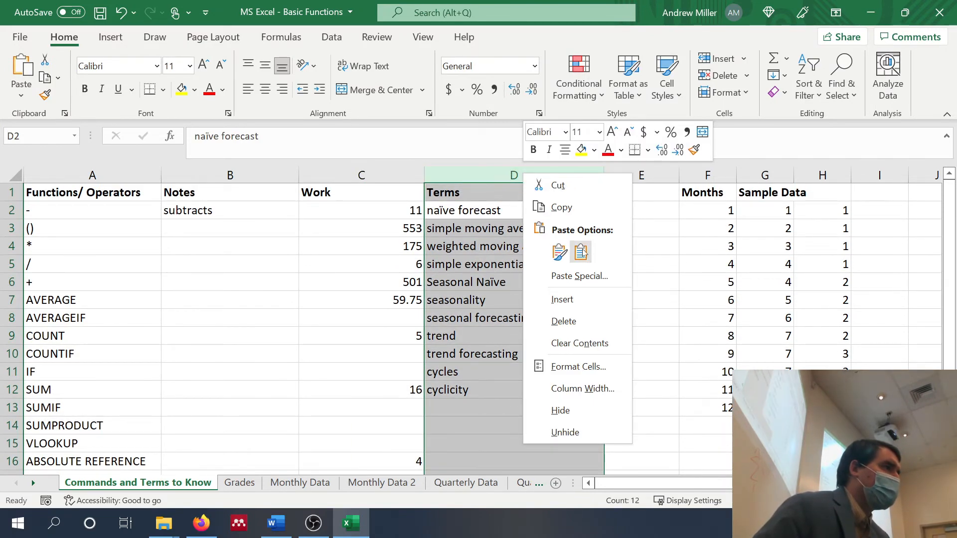
pyautogui.click(594, 301)
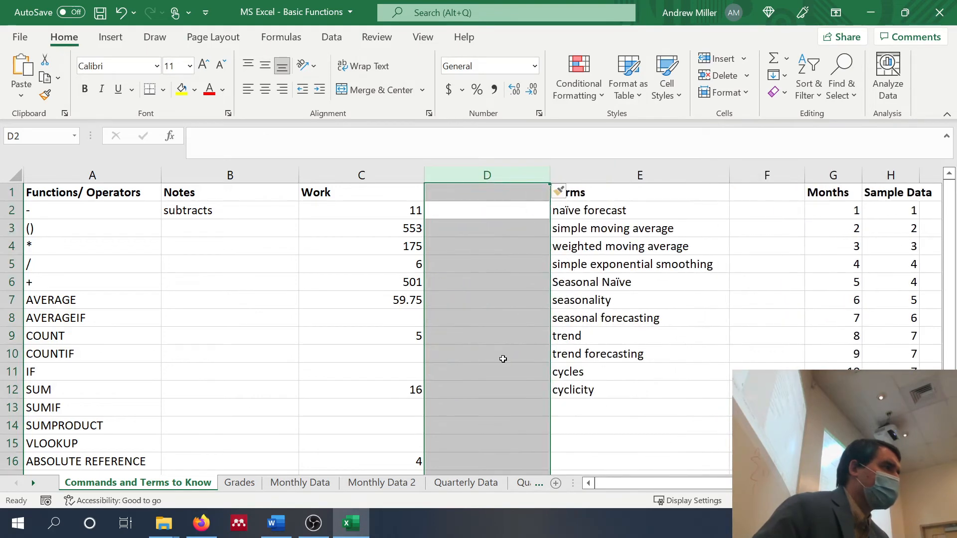
# Step: Begin a COUNT formula in D9, in the blank column of the COUNT row
pyautogui.click(468, 331)
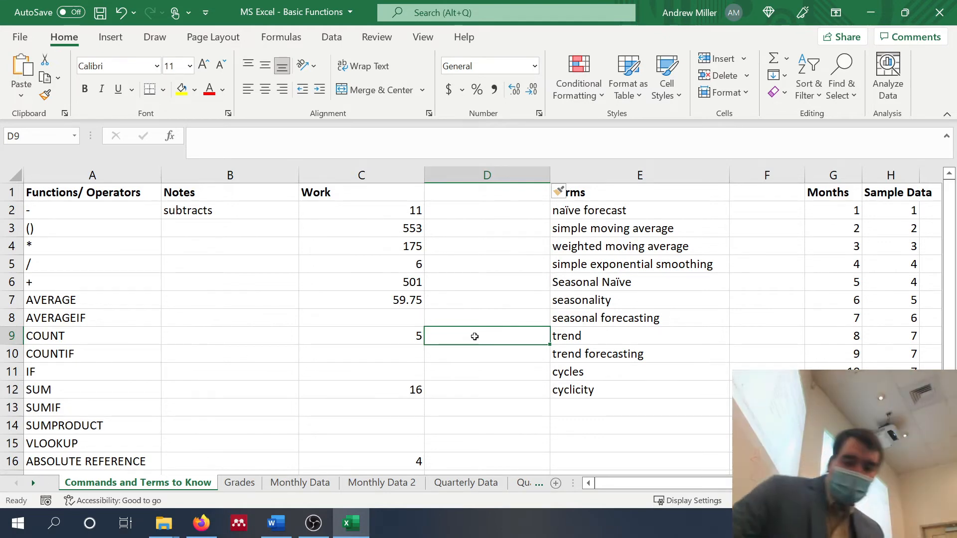
pyautogui.write('=')
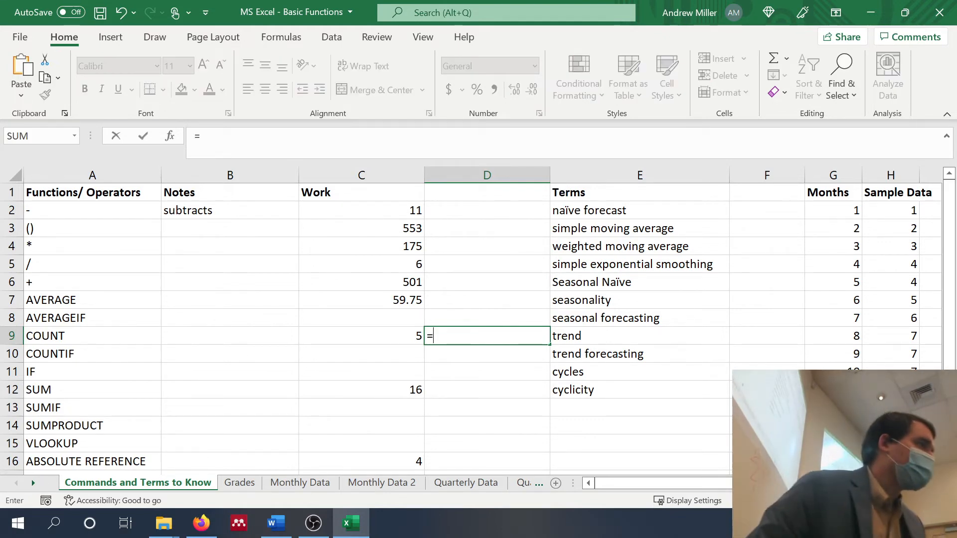
pyautogui.write('count(')
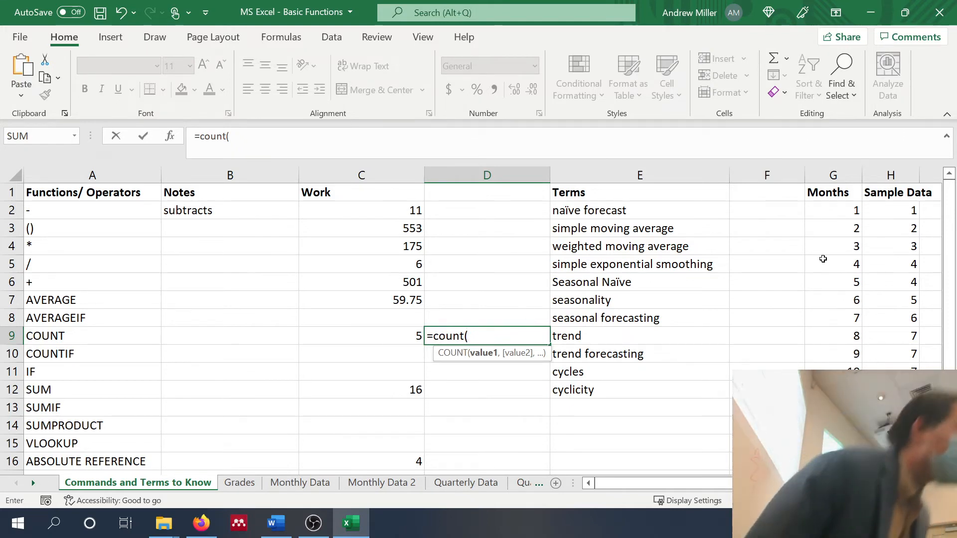
pyautogui.moveTo(823, 207); pyautogui.dragTo(833, 407)
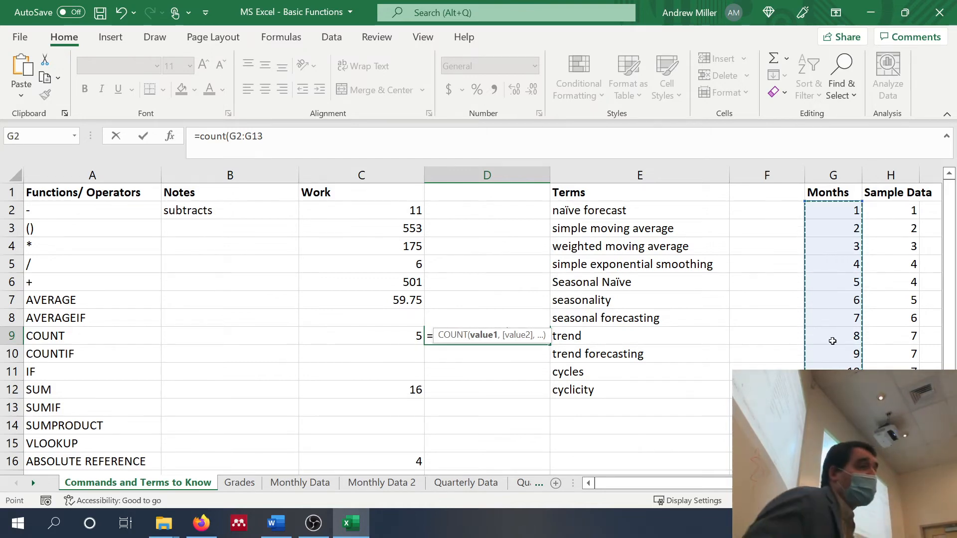
pyautogui.click(266, 136)
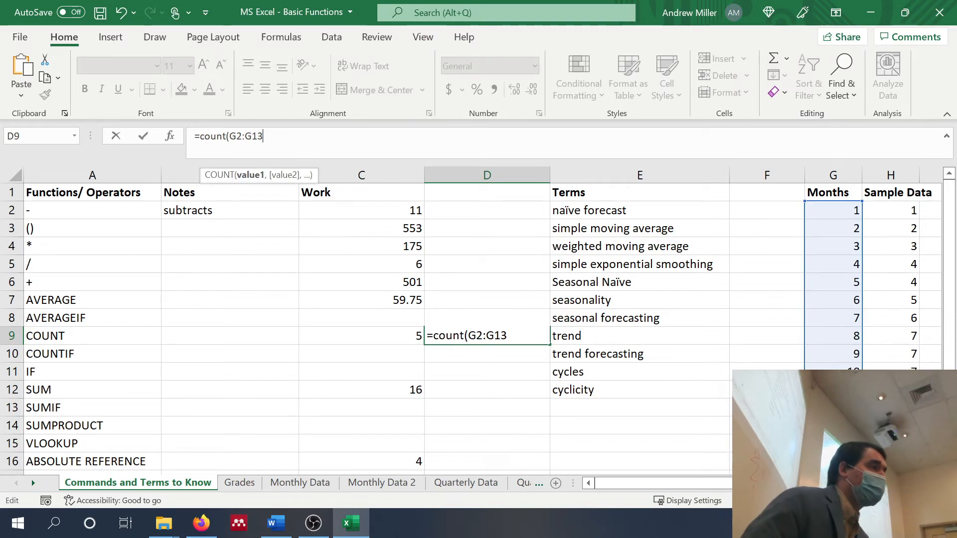
pyautogui.press('BackSpace')
pyautogui.press('BackSpace')
pyautogui.press('BackSpace')
pyautogui.press('BackSpace')
pyautogui.press('BackSpace')
pyautogui.press('BackSpace')
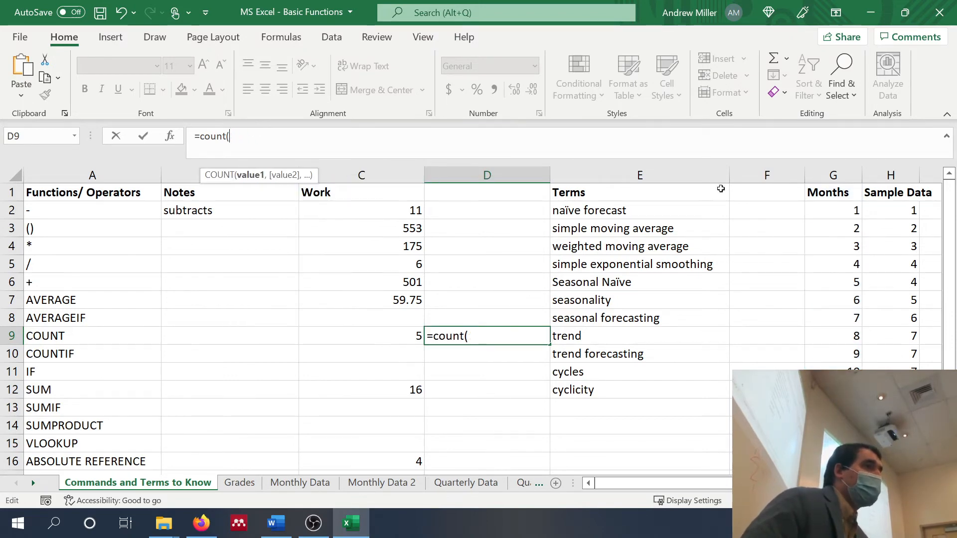
# Step: Complete the COUNT formula in D9 with the Months range G2:G13 as its argument
pyautogui.click(842, 208)
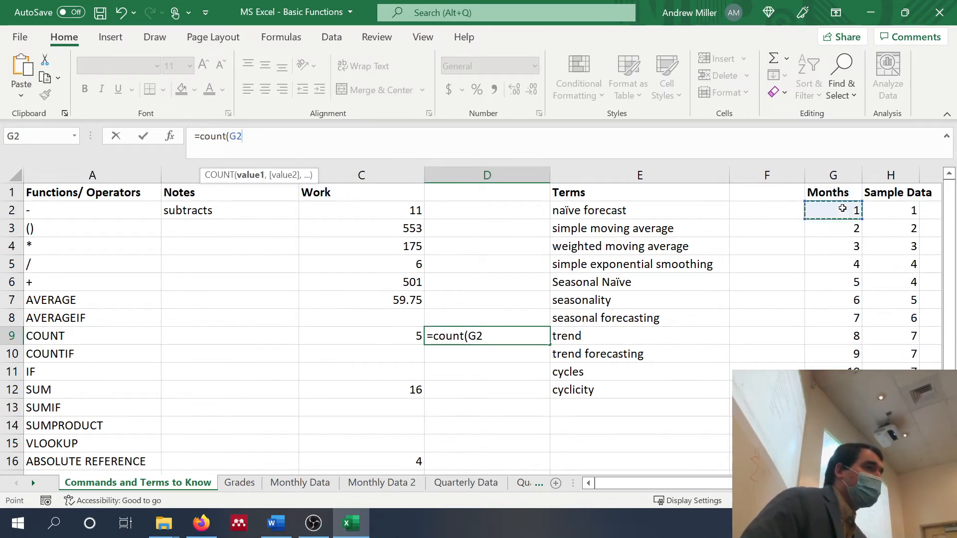
pyautogui.moveTo(842, 208); pyautogui.dragTo(843, 407)
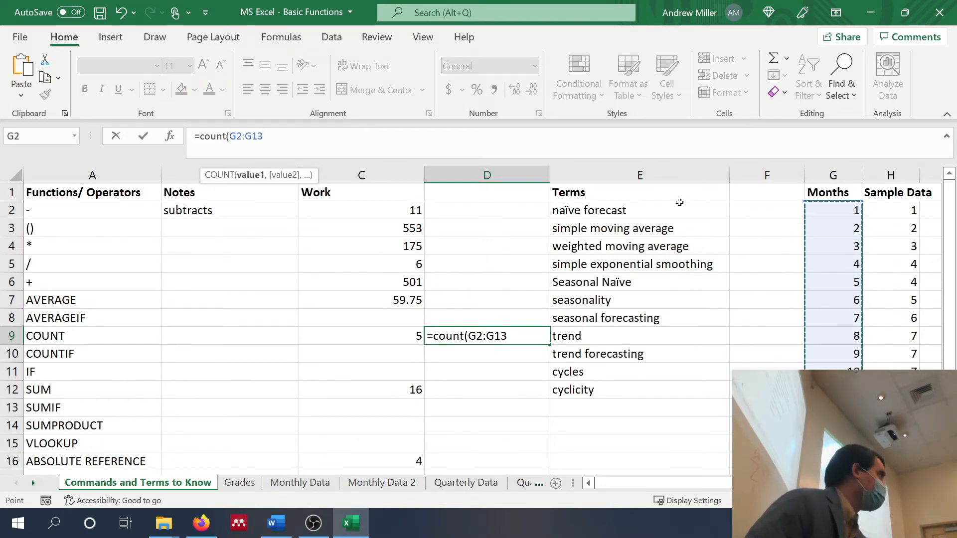
pyautogui.press('Return')
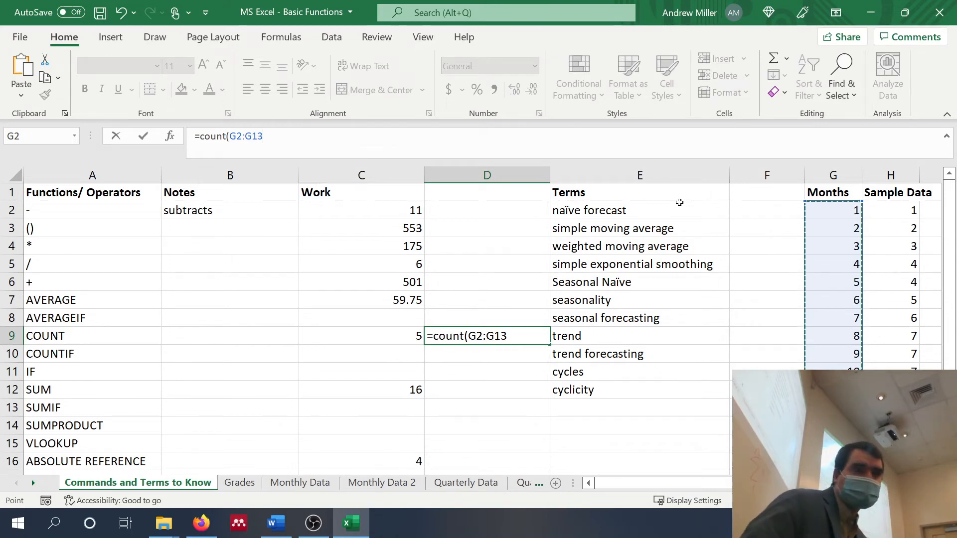
pyautogui.press('Return')
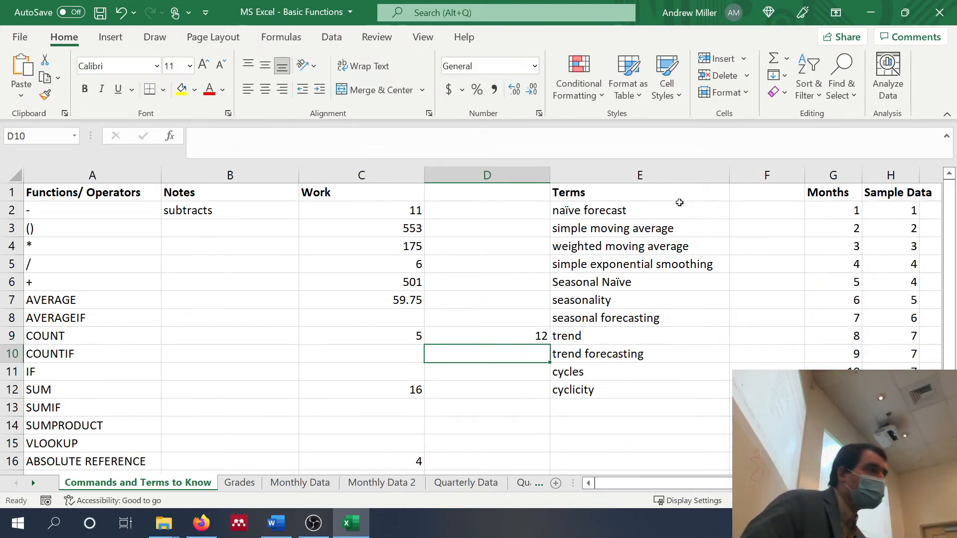
# Step: Fill the COUNT formula with the relative range from D9 down to D11
pyautogui.click(500, 335)
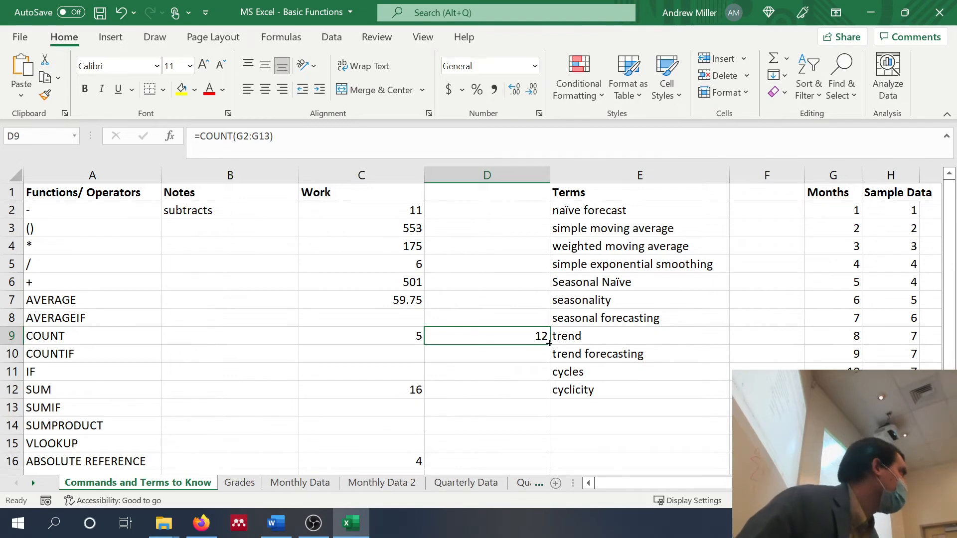
pyautogui.moveTo(549, 343); pyautogui.dragTo(548, 374)
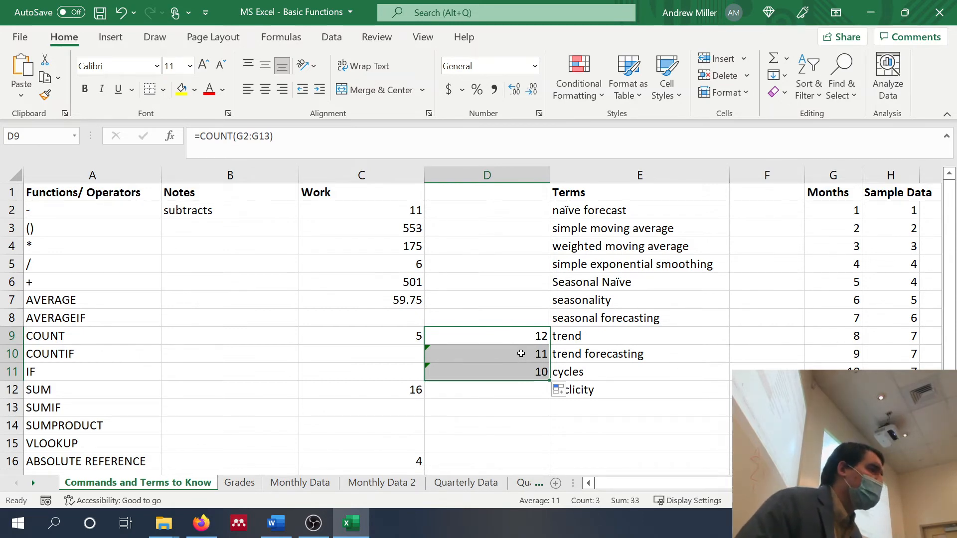
# Step: Examine how the relative range reference differs between the COUNT formulas in D9, D10 and D11
pyautogui.click(514, 330)
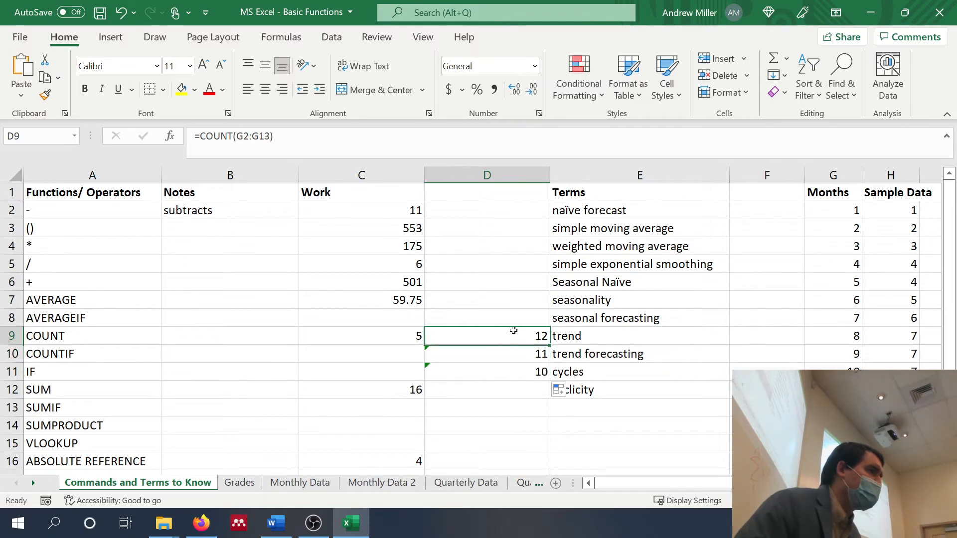
pyautogui.doubleClick(255, 136)
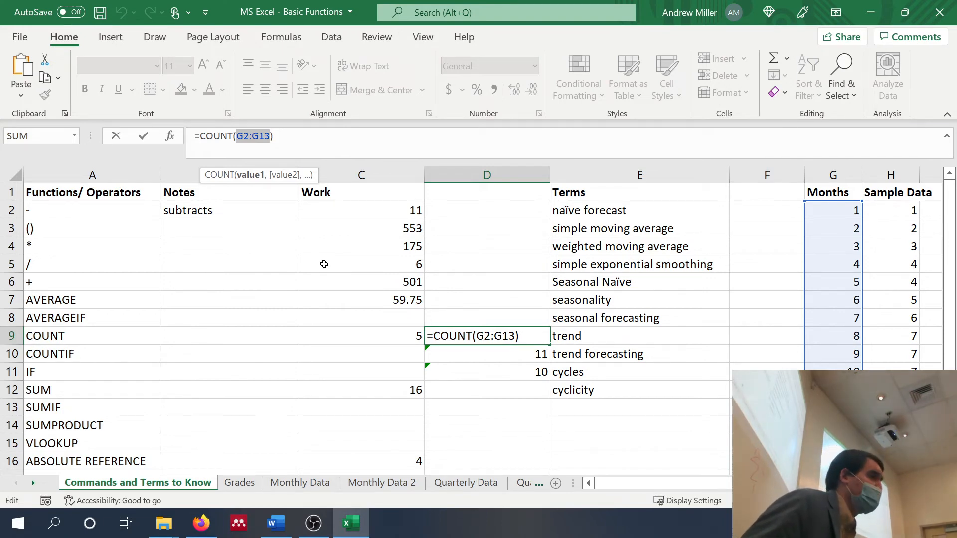
pyautogui.hotkey('ctrl', 'Return')
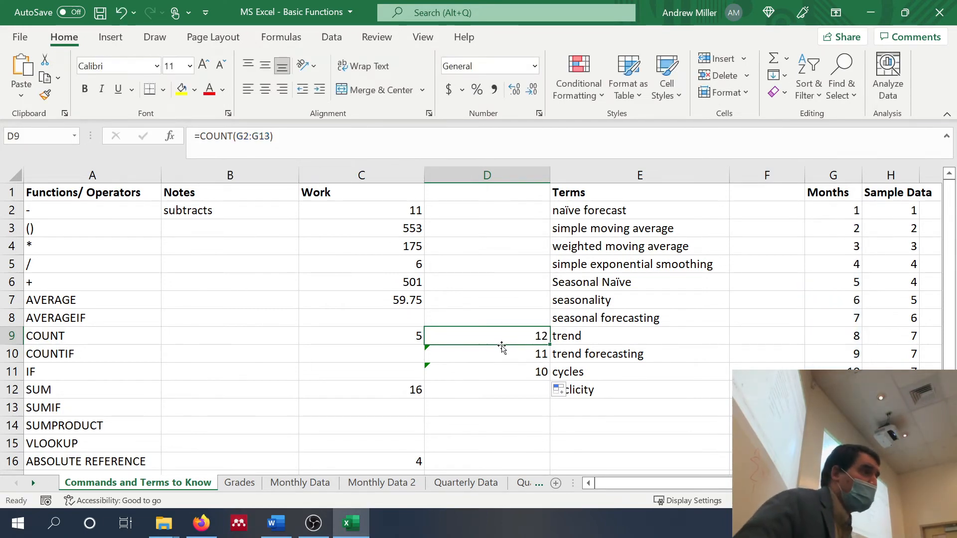
pyautogui.click(501, 352)
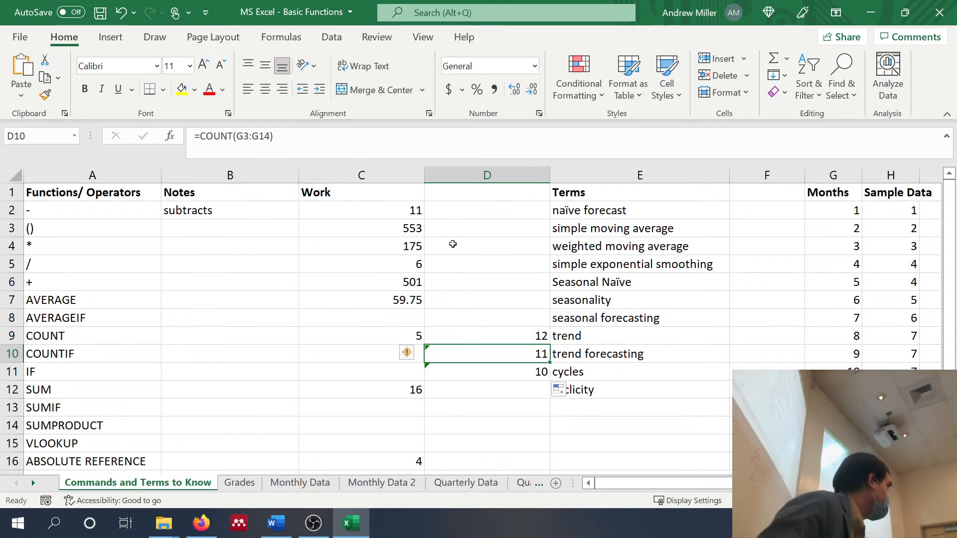
pyautogui.click(517, 370)
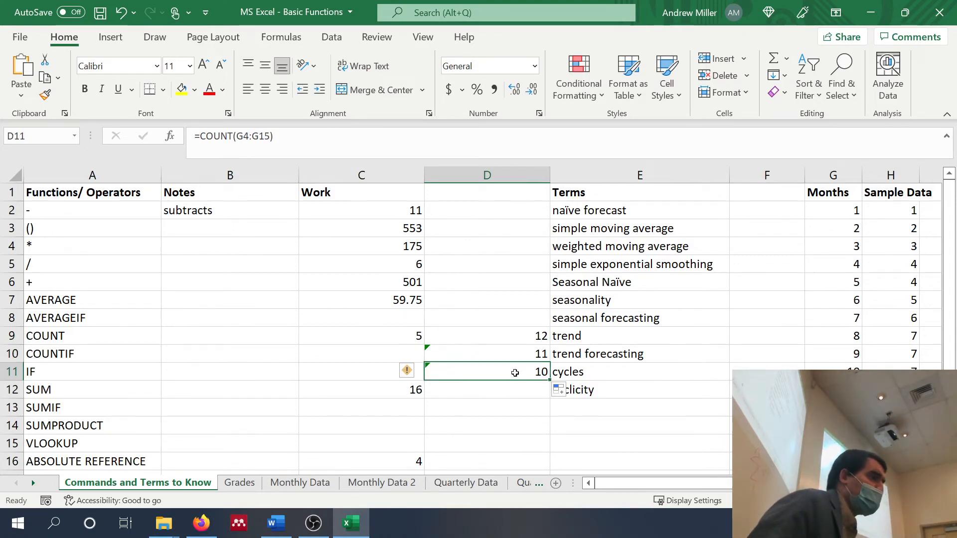
pyautogui.click(518, 336)
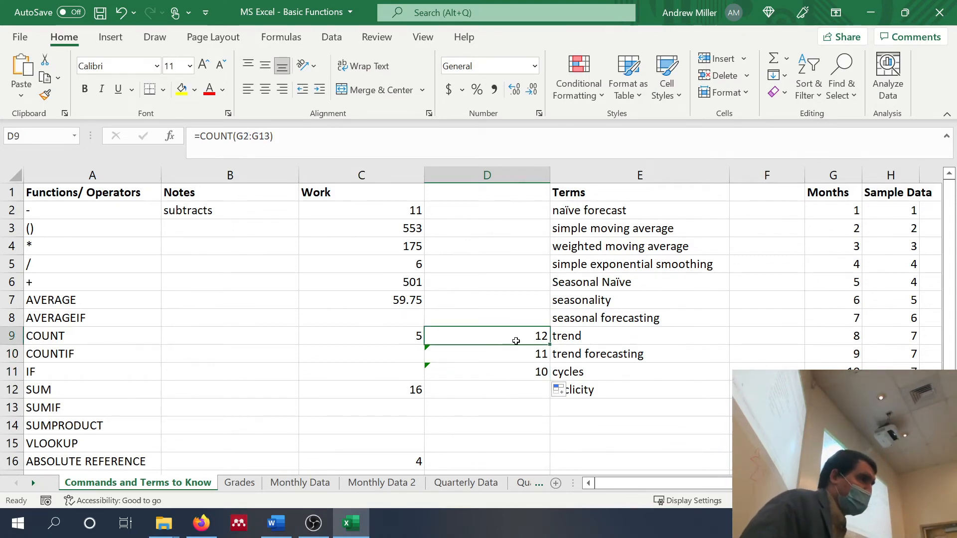
pyautogui.click(511, 369)
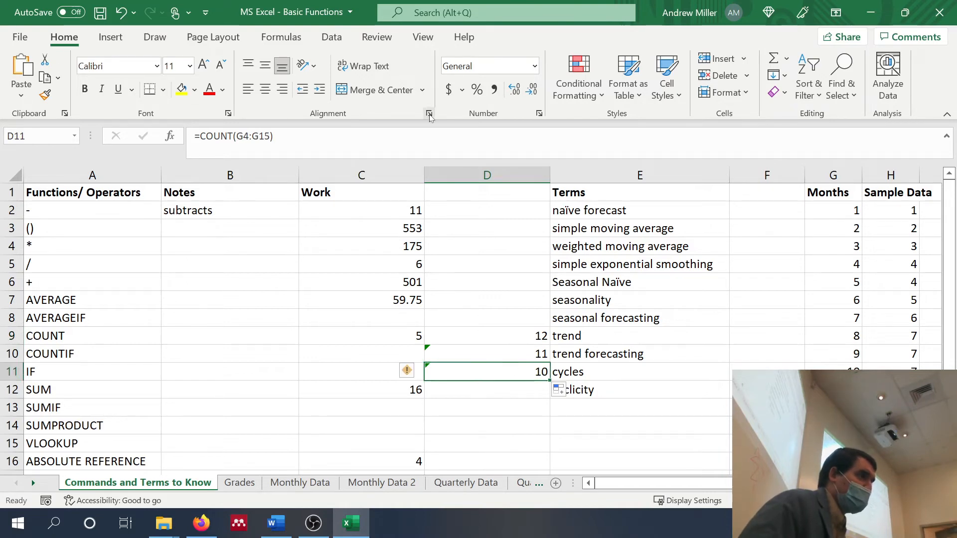
pyautogui.click(236, 142)
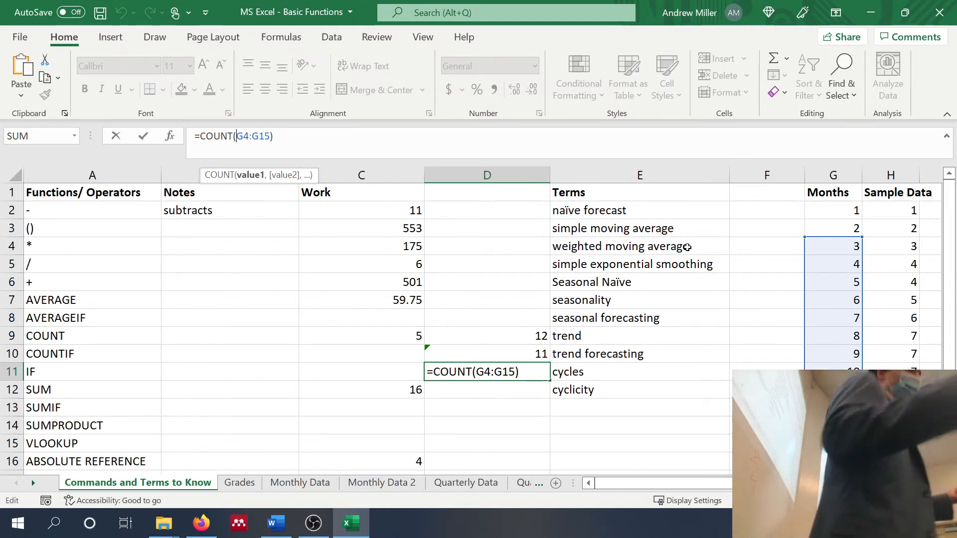
pyautogui.click(507, 341)
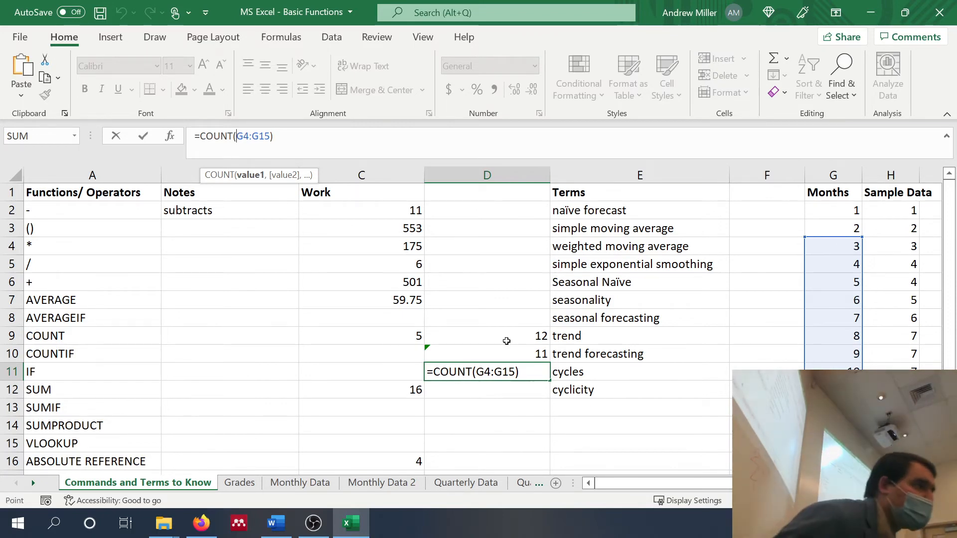
pyautogui.press('Escape')
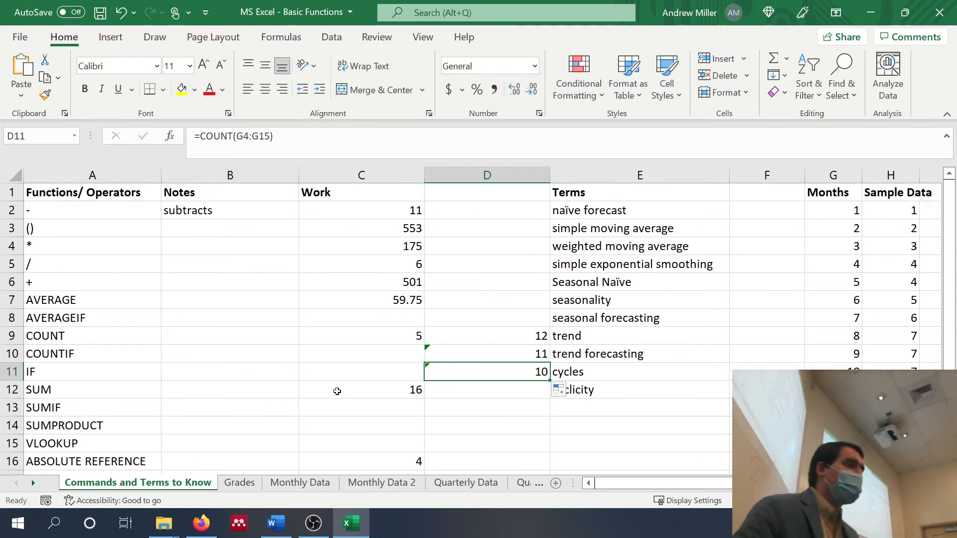
# Step: Make both ends of the Months range in D9's COUNT formula absolute, giving =COUNT($G$2:$G$13)
pyautogui.click(524, 337)
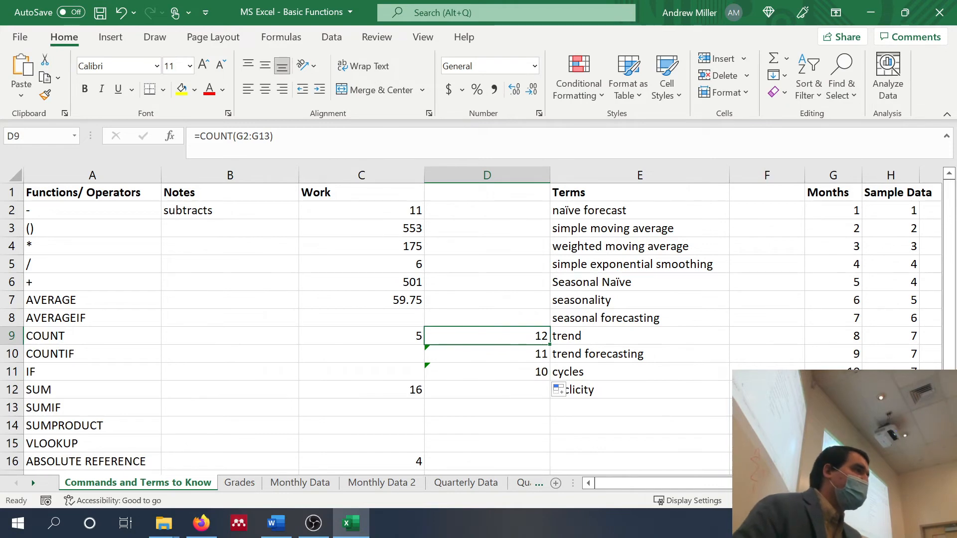
pyautogui.click(237, 137)
pyautogui.press('F4')
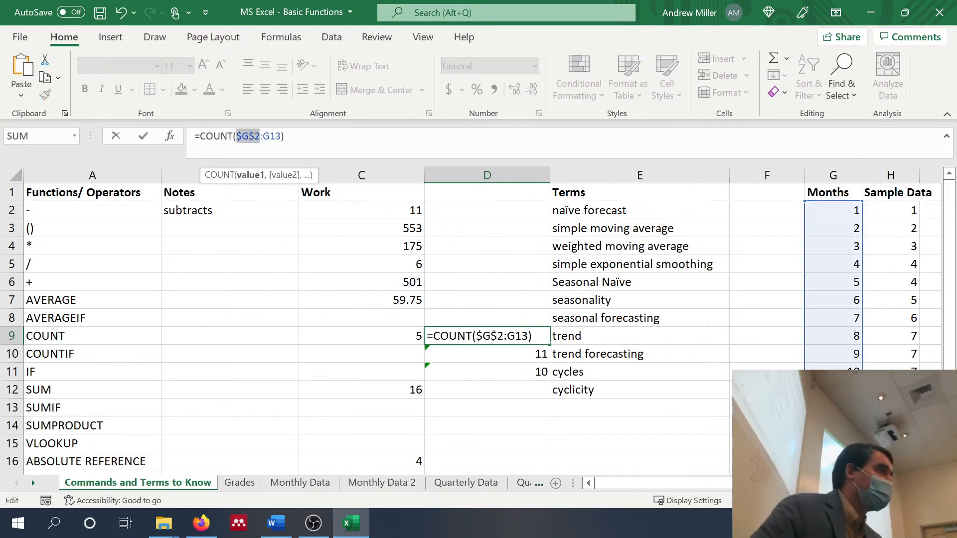
pyautogui.click(270, 136)
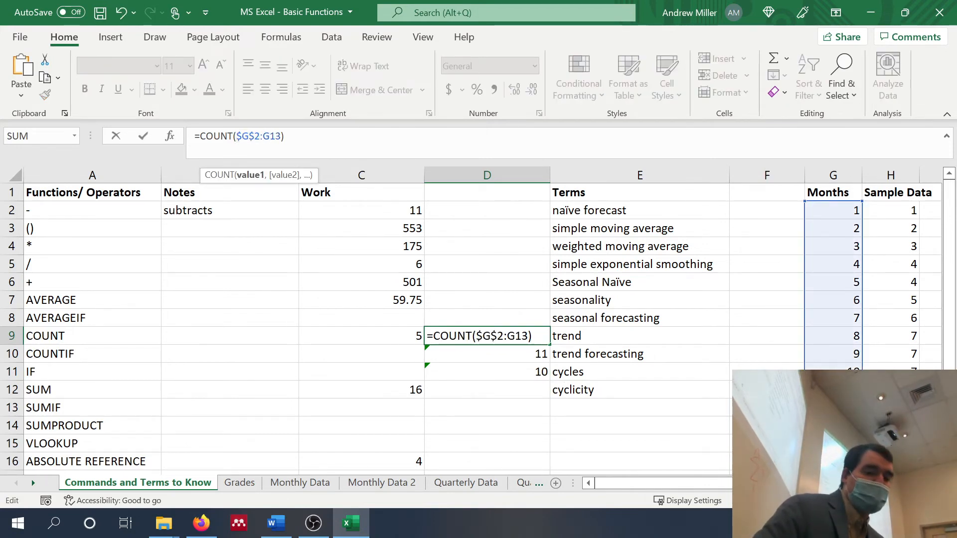
pyautogui.press('F4')
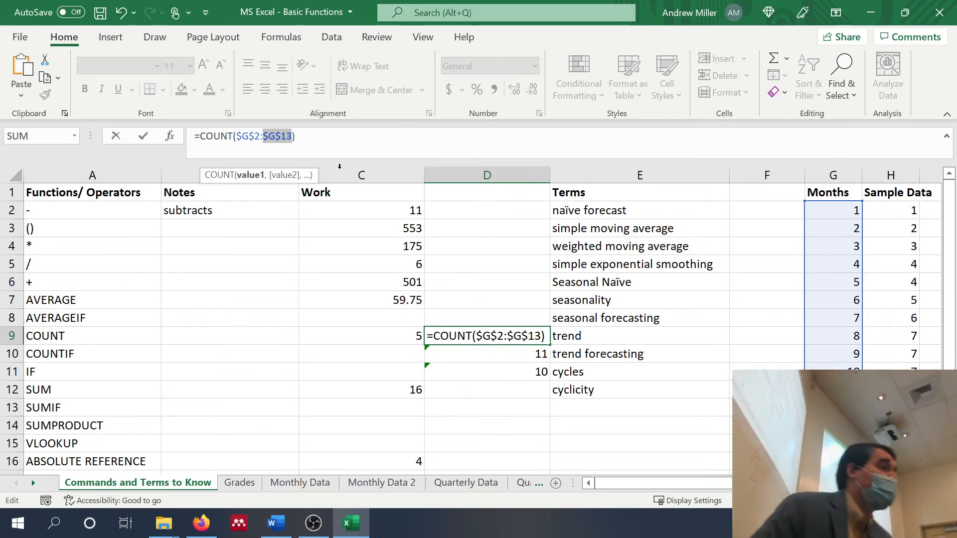
pyautogui.click(326, 140)
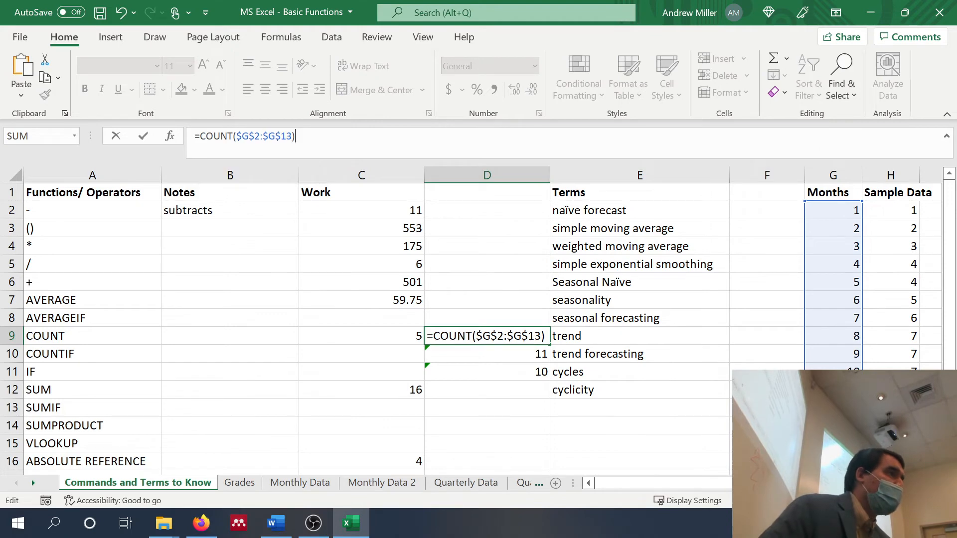
pyautogui.press('Return')
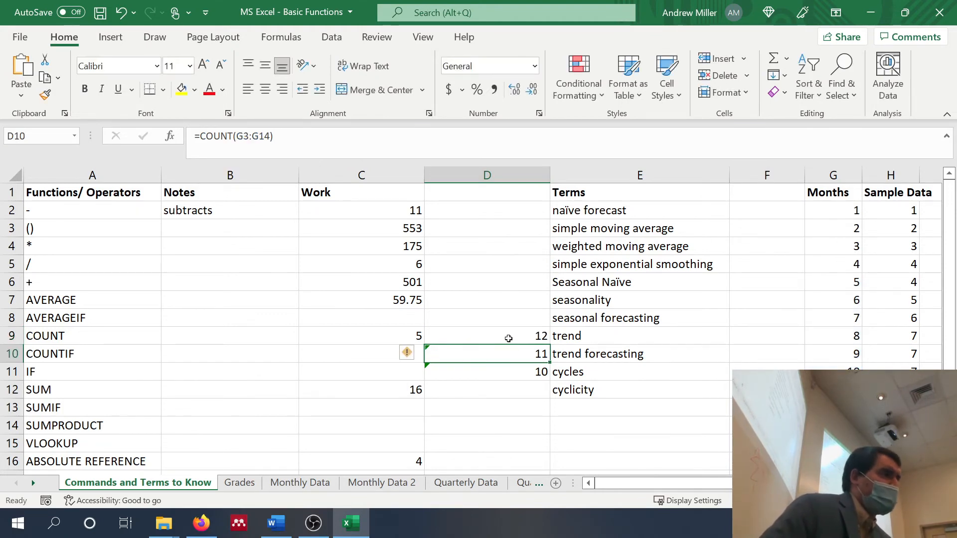
# Step: Fill the absolute-reference COUNT formula from D9 down to D11 and check the range in each copy
pyautogui.click(508, 338)
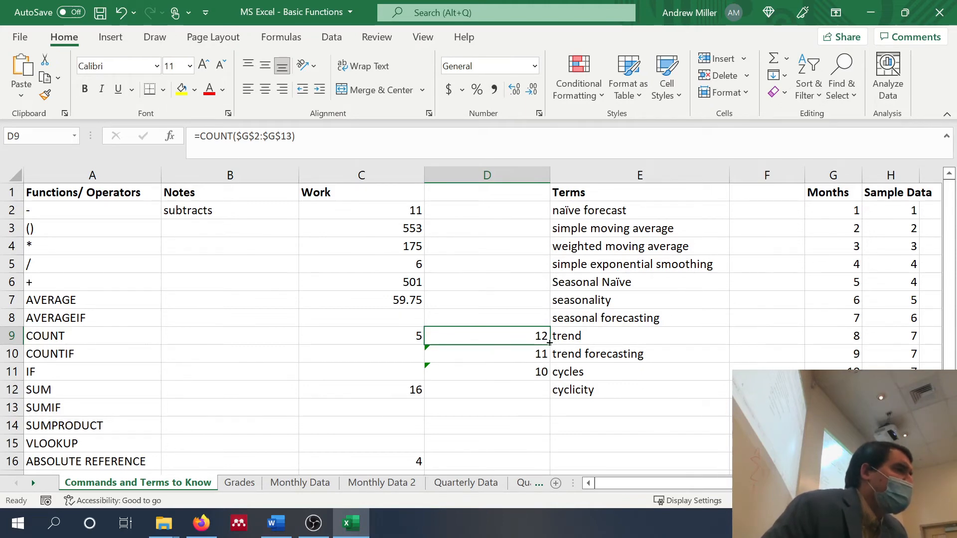
pyautogui.moveTo(550, 343); pyautogui.dragTo(548, 377)
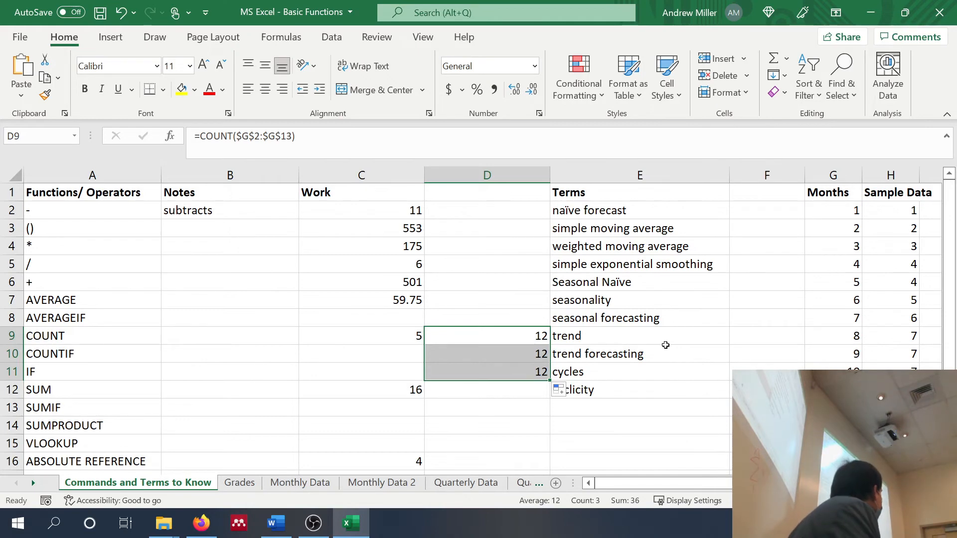
pyautogui.click(523, 355)
pyautogui.click(515, 335)
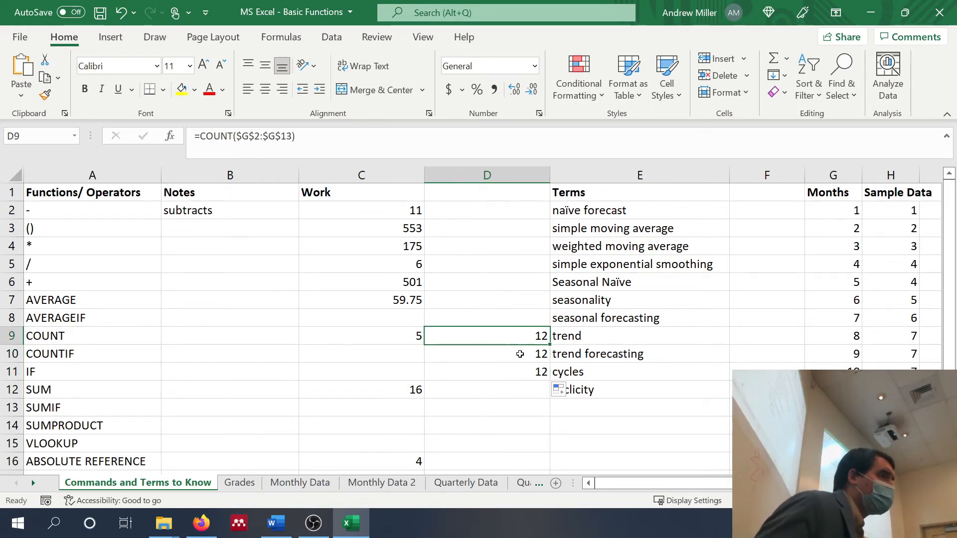
pyautogui.click(520, 354)
pyautogui.click(531, 369)
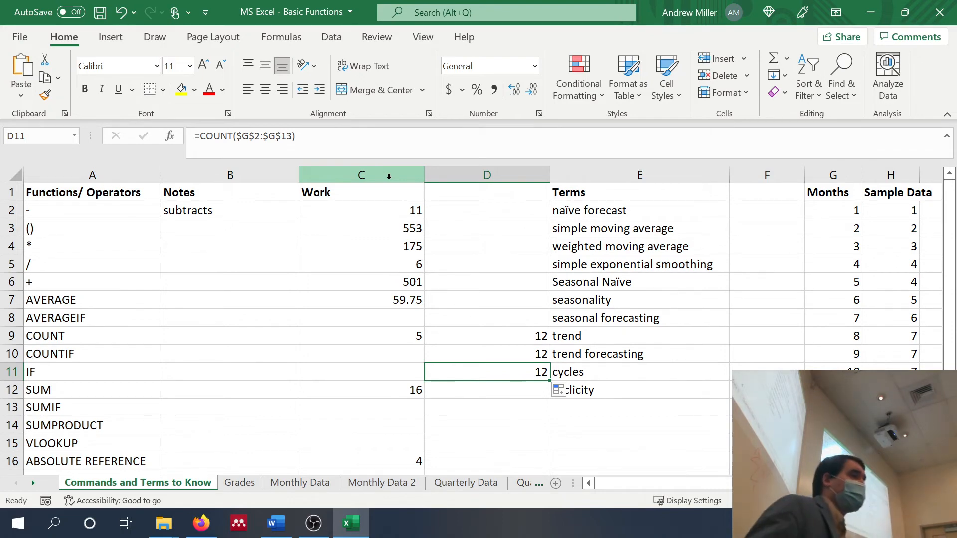
pyautogui.press('F2')
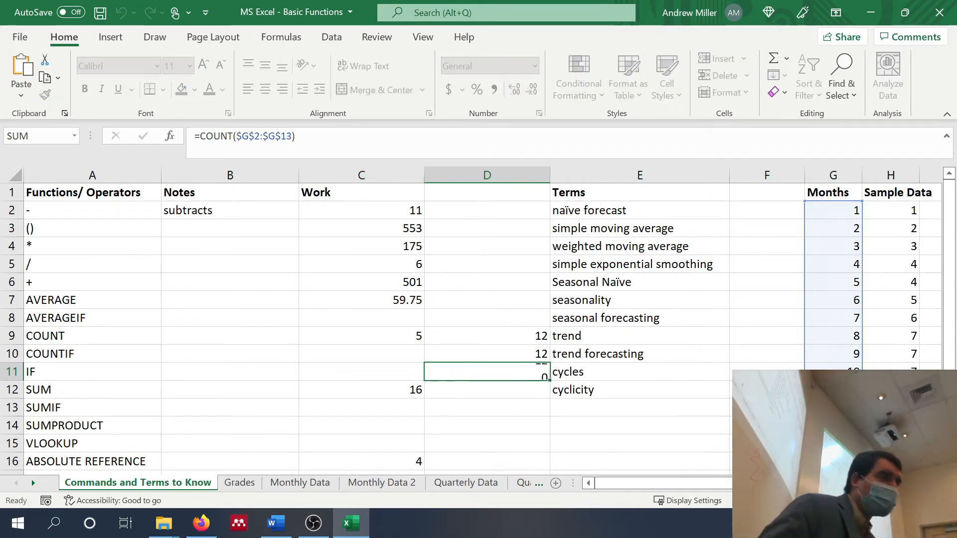
pyautogui.press('Return')
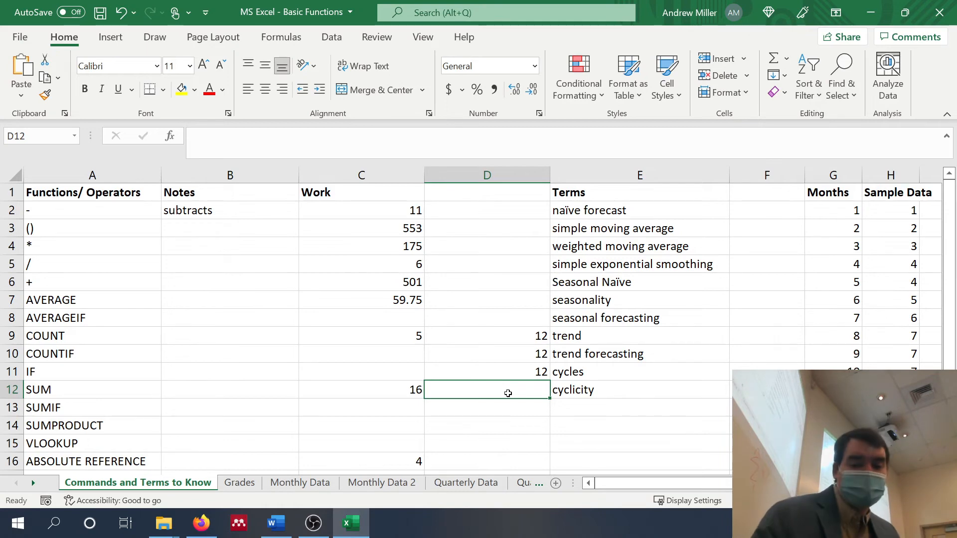
# Step: Enter a COUNT formula in D12 with the Months range G2:G13 written out by hand
pyautogui.write('=count(')
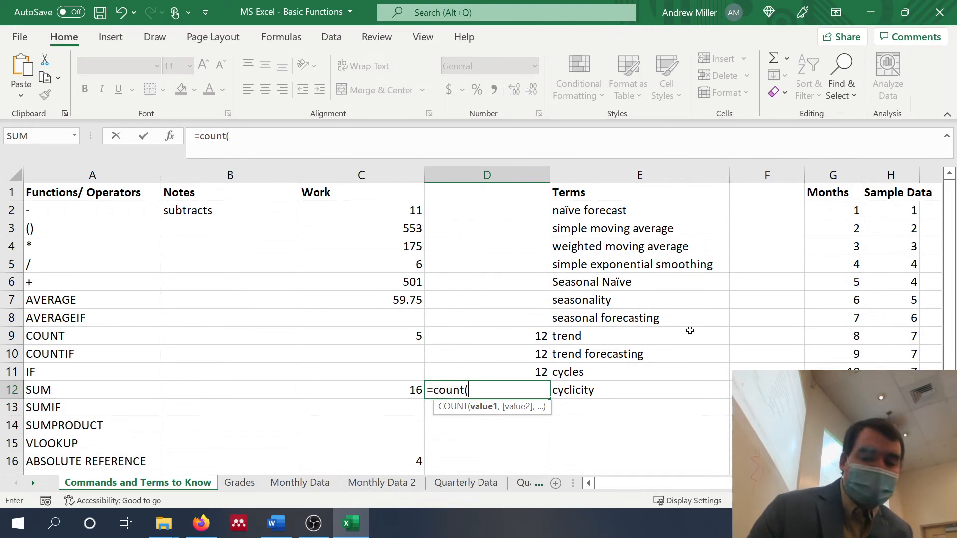
pyautogui.write('G2:')
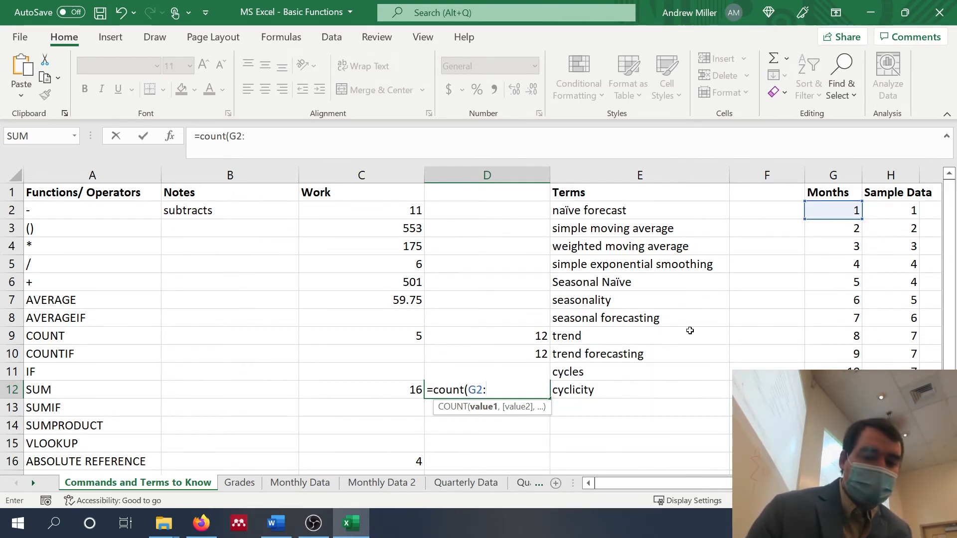
pyautogui.write('G13')
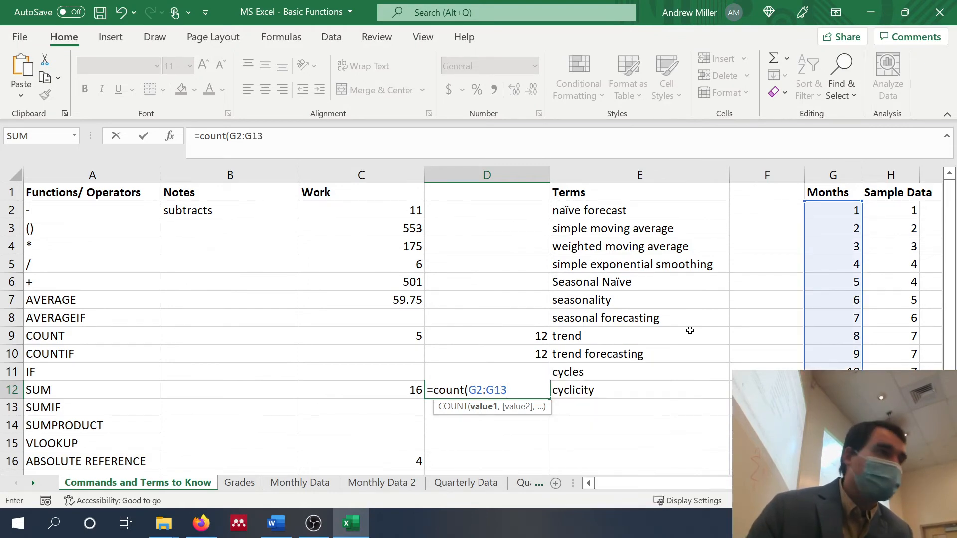
pyautogui.write(')')
pyautogui.press('Return')
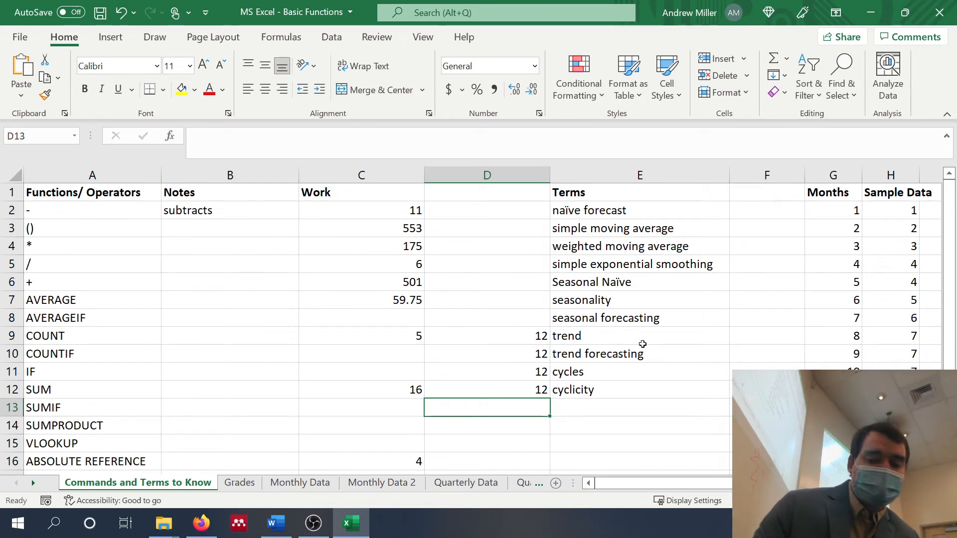
# Step: Enter a COUNT formula in D13 that takes the whole Months column, G:G, as its argument
pyautogui.write('=co')
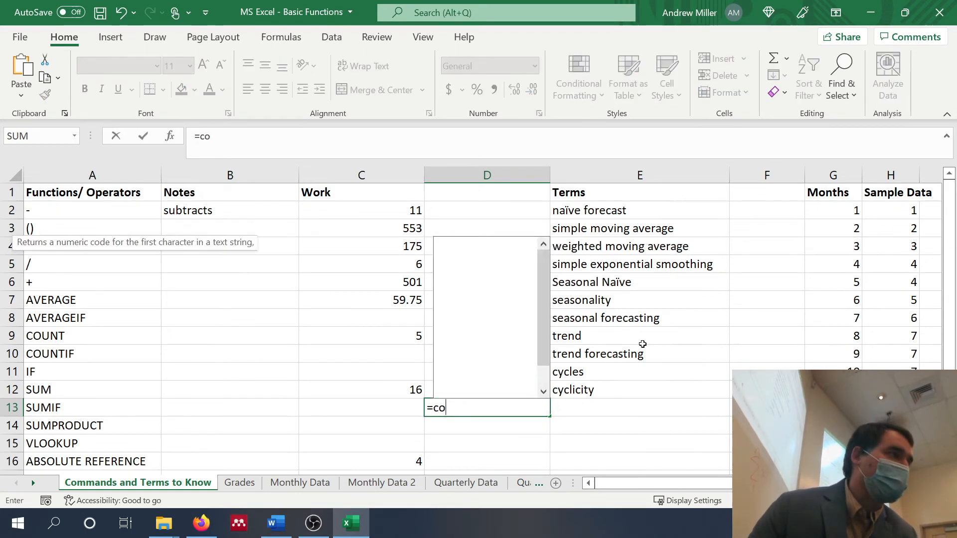
pyautogui.write('unt(')
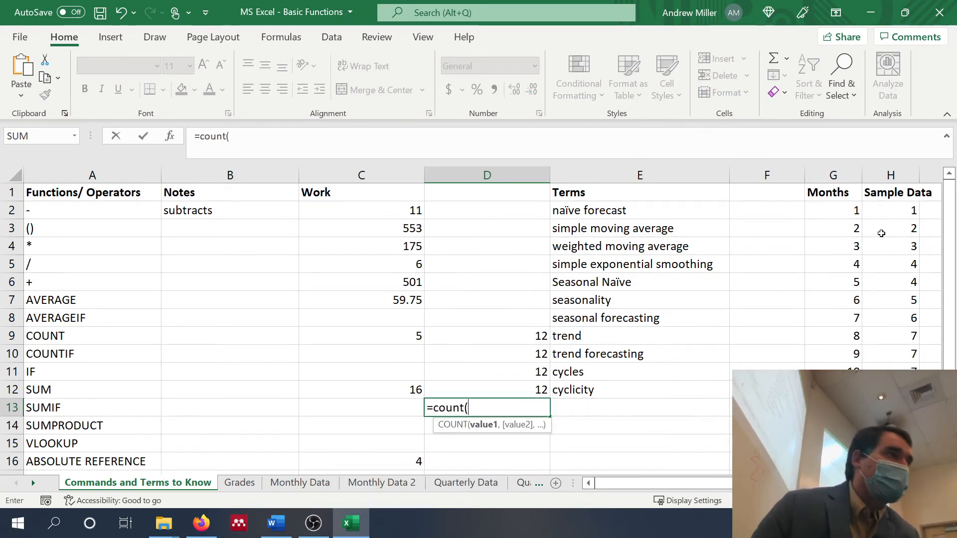
pyautogui.click(844, 174)
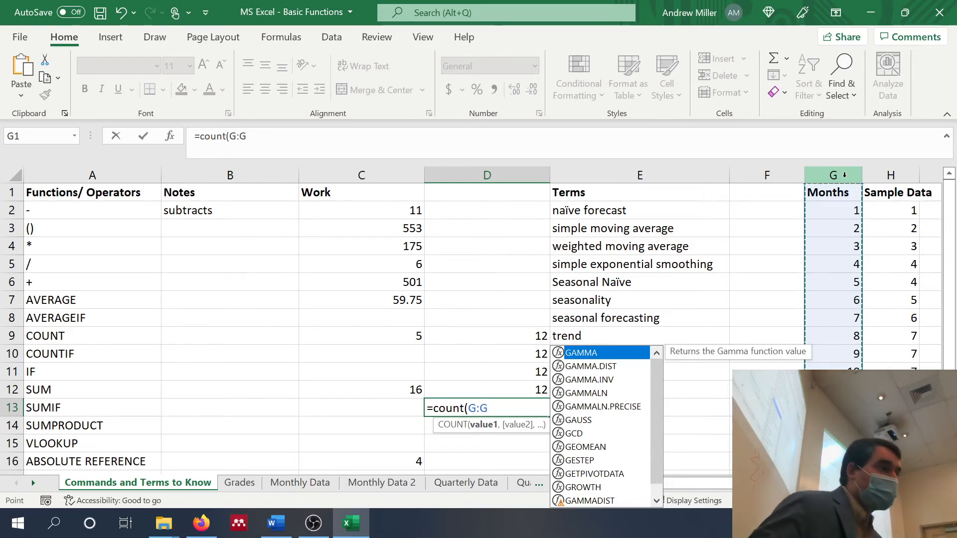
pyautogui.write(')')
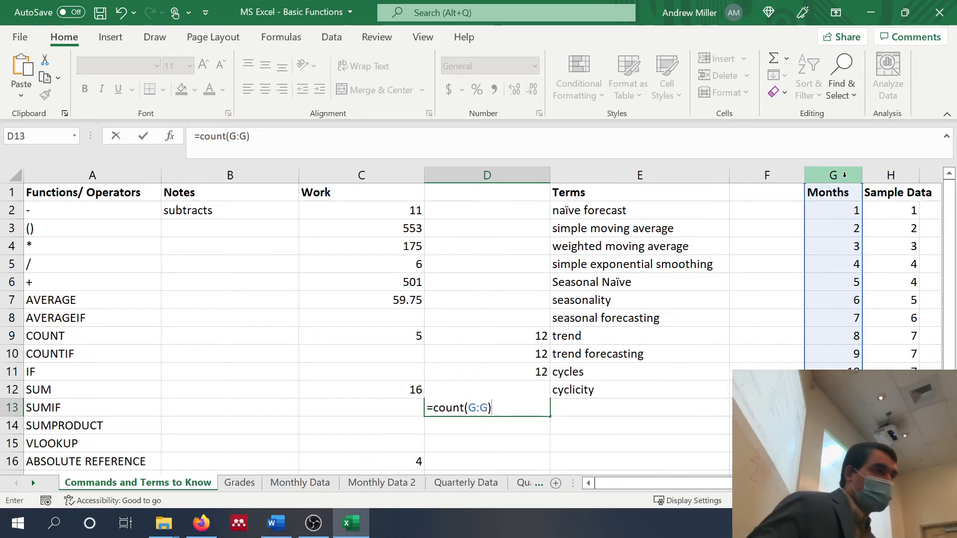
pyautogui.press('Return')
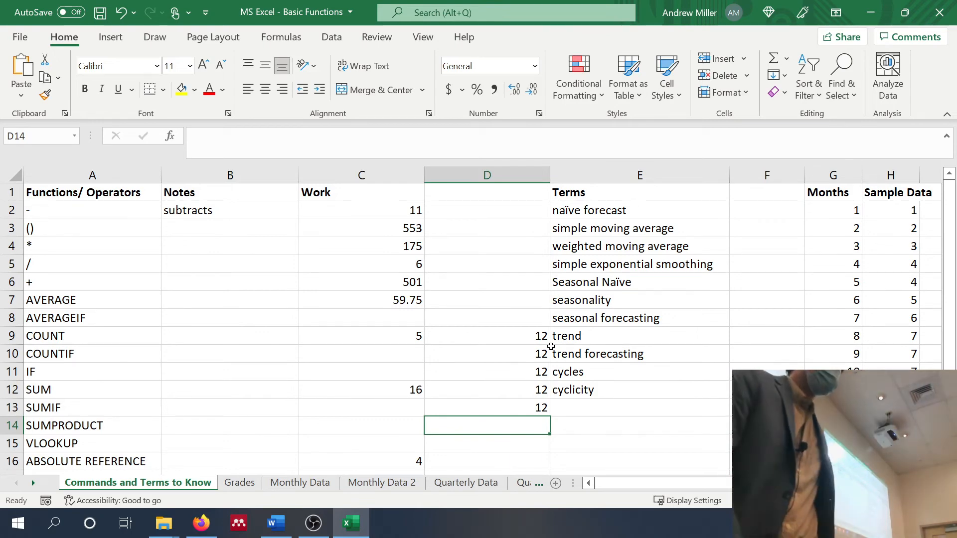
# Step: Enter a SUMPRODUCT formula in C14 with the whole Months and Sample Data columns, G:G and H:H, then select the first pair, G2:H2
pyautogui.scroll(-2, 471, 282)
pyautogui.scroll(-1, 471, 283)
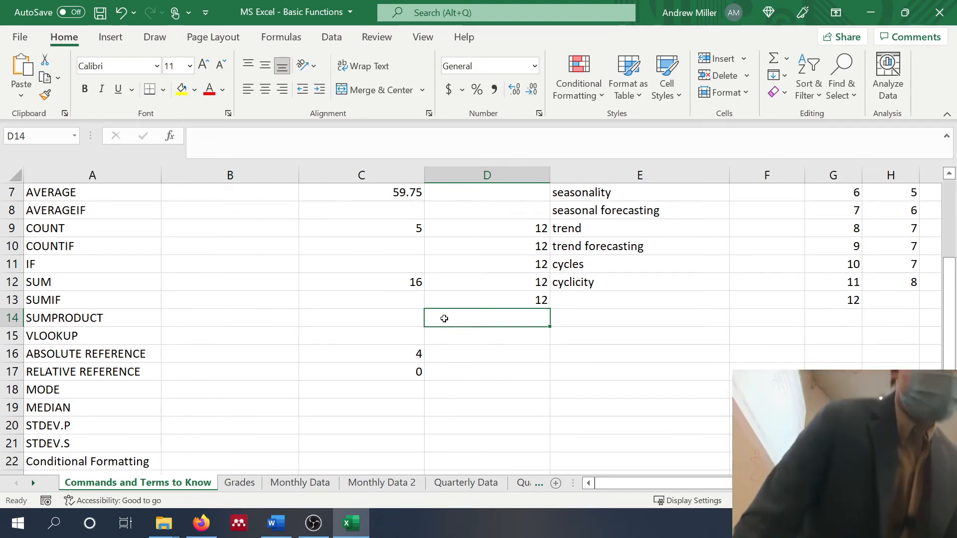
pyautogui.press('Left')
pyautogui.write('=')
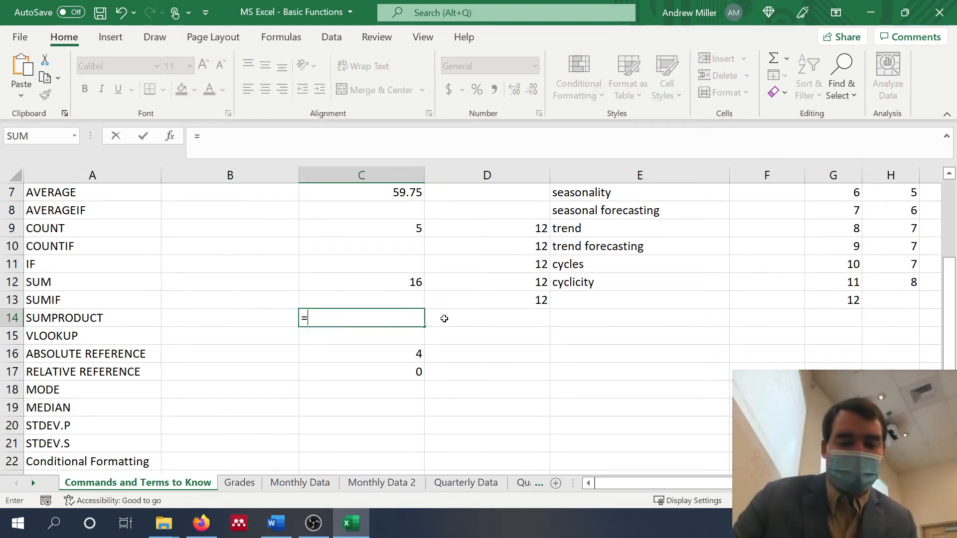
pyautogui.write('sumproduct(')
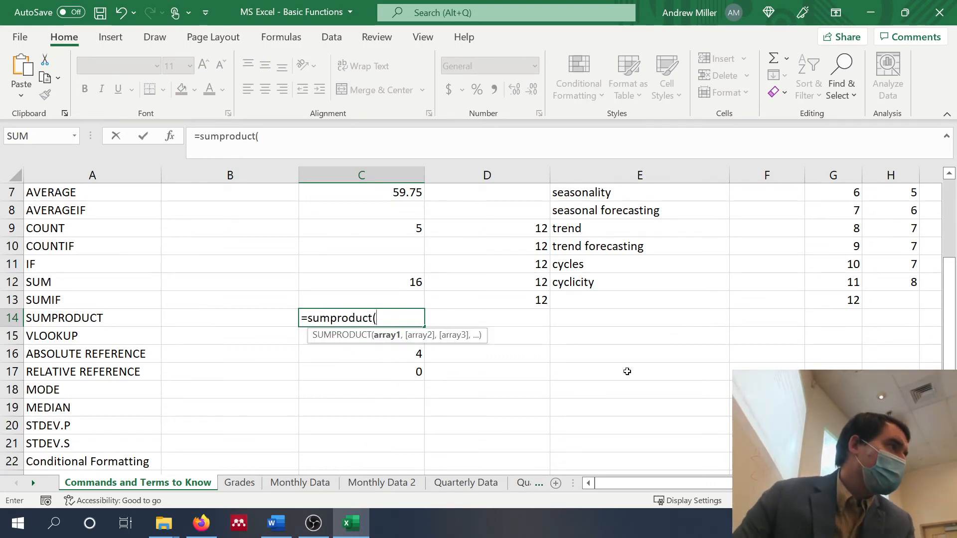
pyautogui.scroll(2, 492, 326)
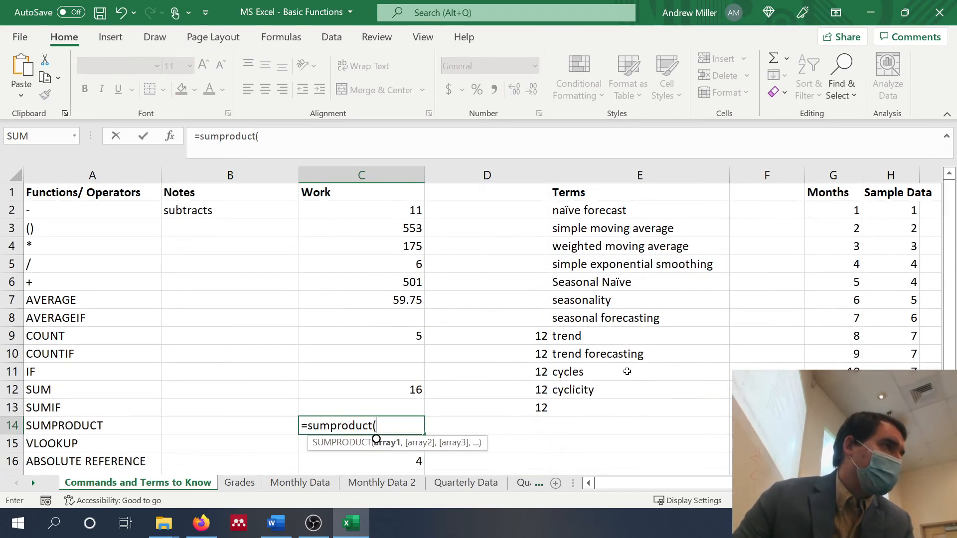
pyautogui.click(827, 171)
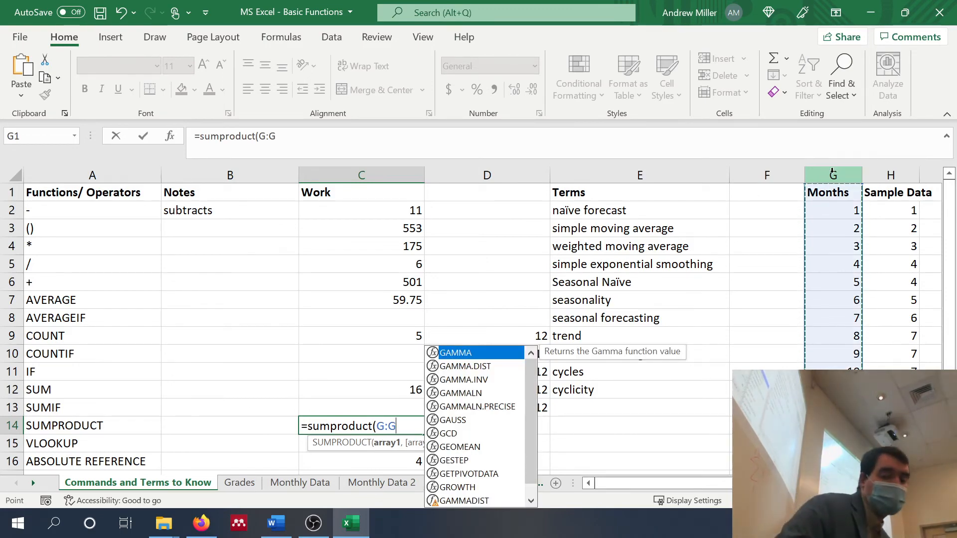
pyautogui.write(',')
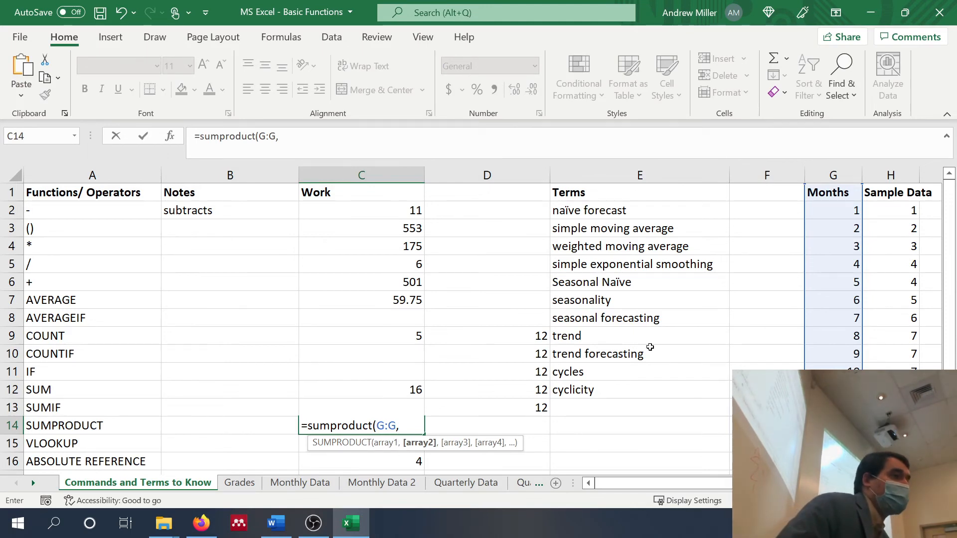
pyautogui.click(899, 174)
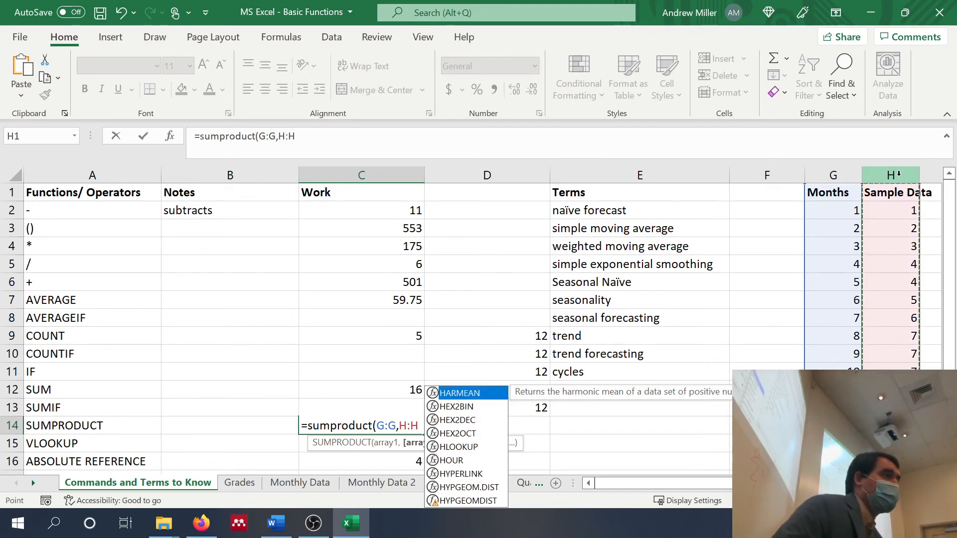
pyautogui.write(')')
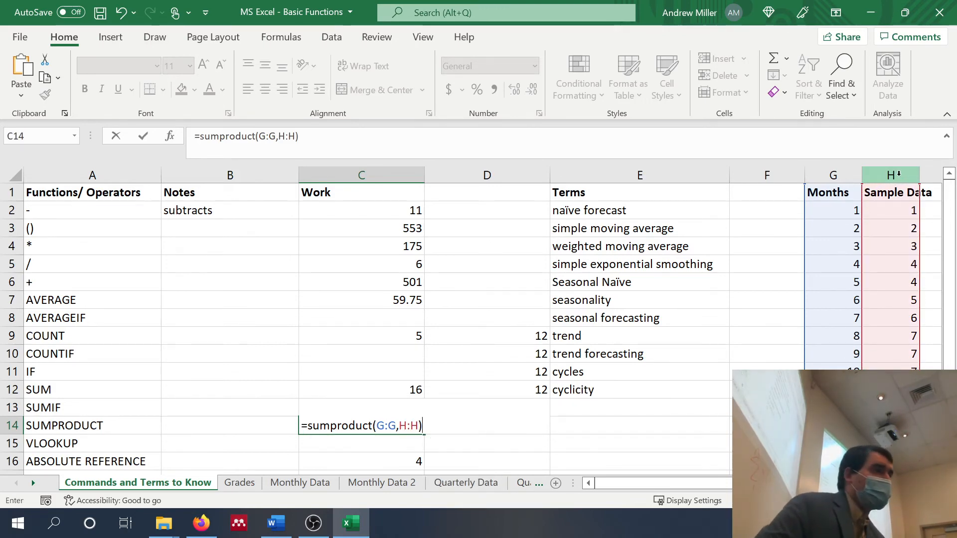
pyautogui.press('Return')
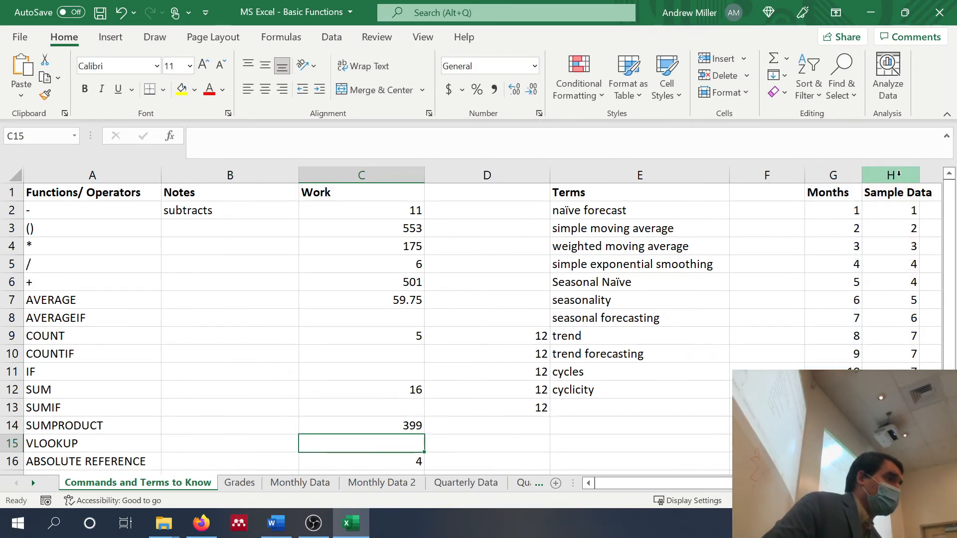
pyautogui.moveTo(837, 209); pyautogui.dragTo(905, 207)
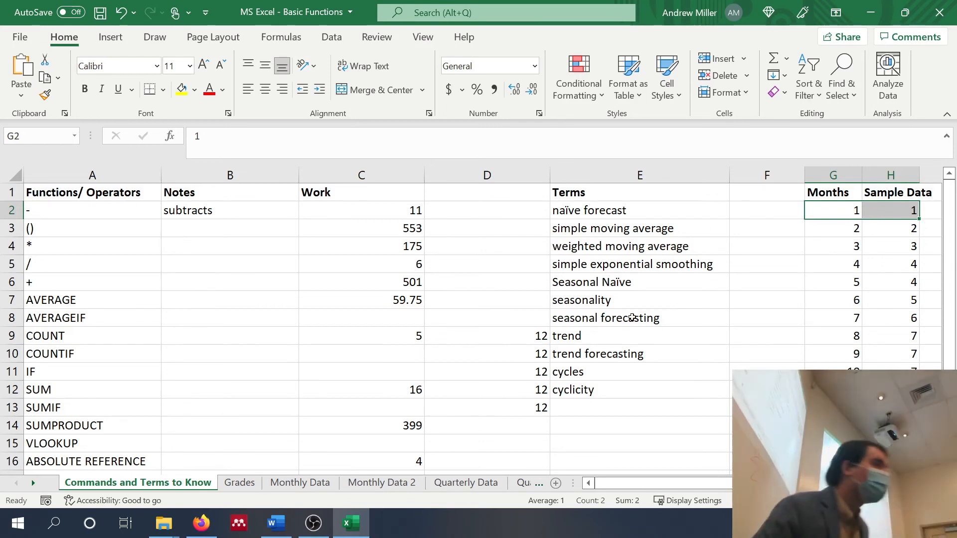
# Step: Examine the Sample Data values in H2:H12 to see which number repeats most often
pyautogui.scroll(-3, 632, 318)
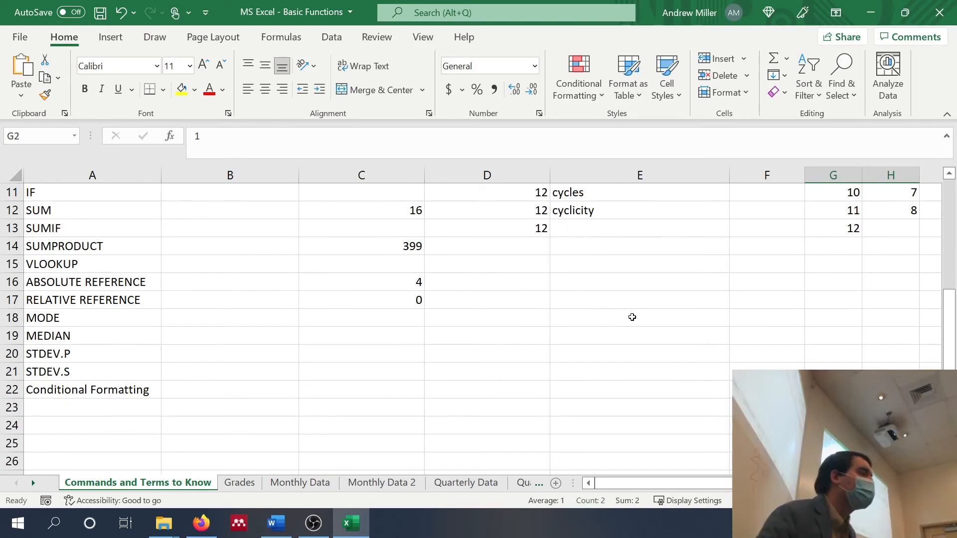
pyautogui.click(373, 323)
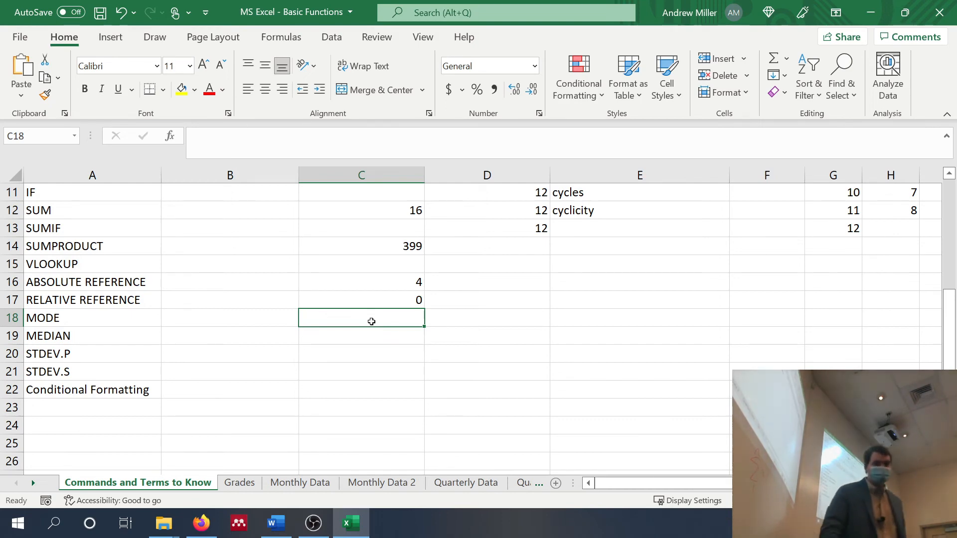
pyautogui.scroll(3, 386, 279)
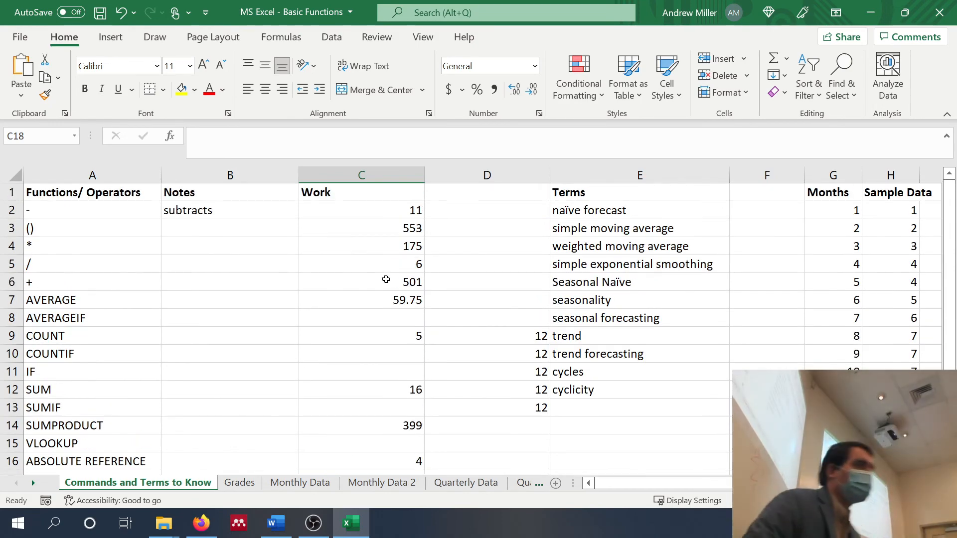
pyautogui.hscroll(4, 386, 279)
pyautogui.hscroll(-3, 385, 279)
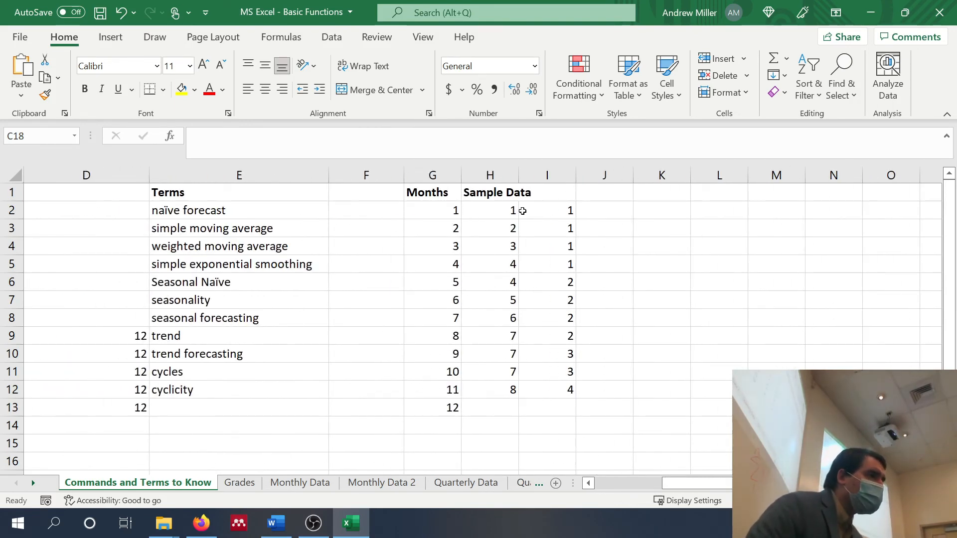
pyautogui.moveTo(501, 208); pyautogui.dragTo(495, 389)
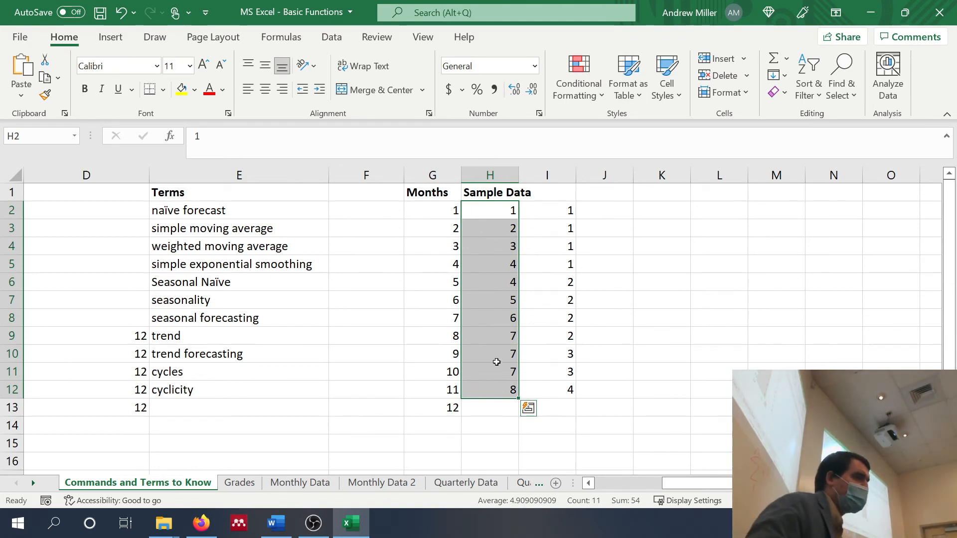
pyautogui.moveTo(494, 336); pyautogui.dragTo(494, 372)
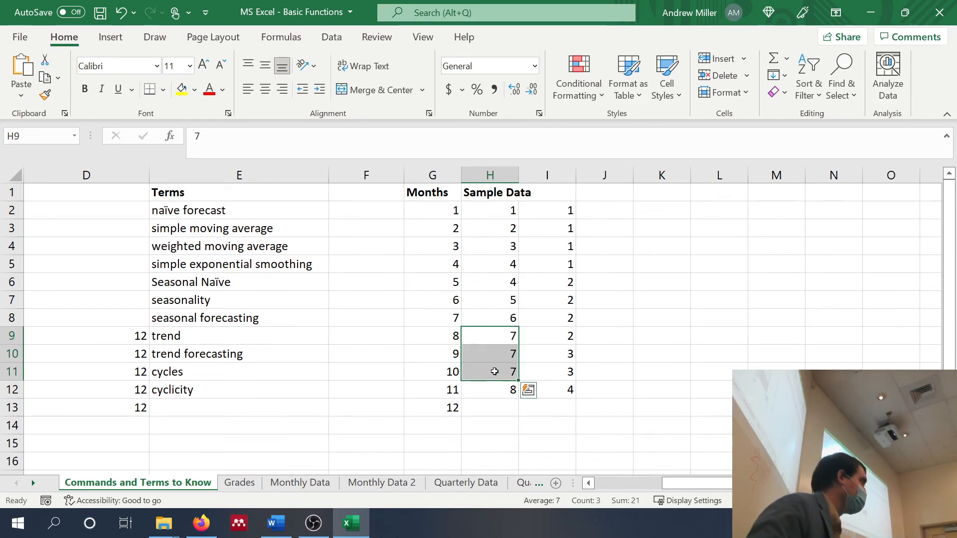
pyautogui.hscroll(-3, 458, 372)
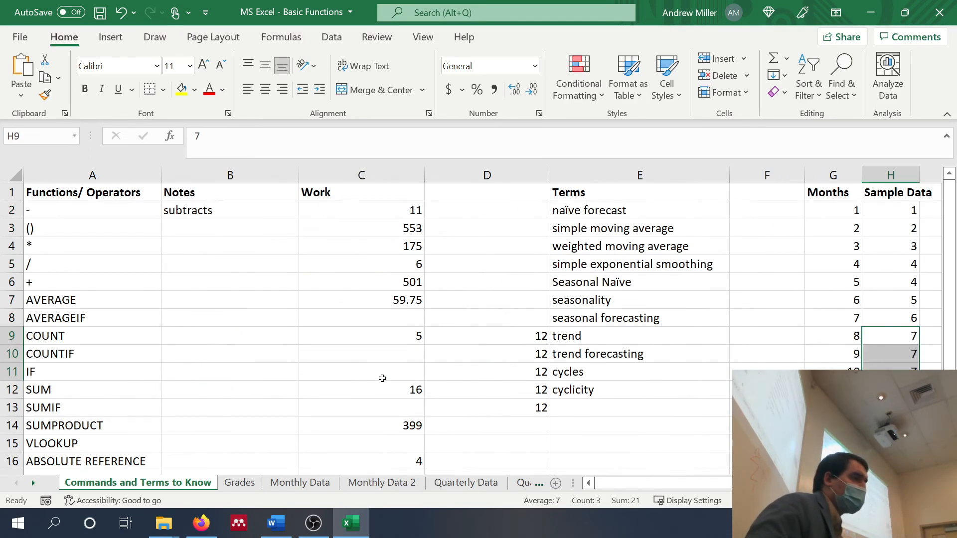
# Step: Enter a MODE formula in C18 over the Sample Data range H2:H12 and check the finished formula
pyautogui.scroll(-2, 383, 378)
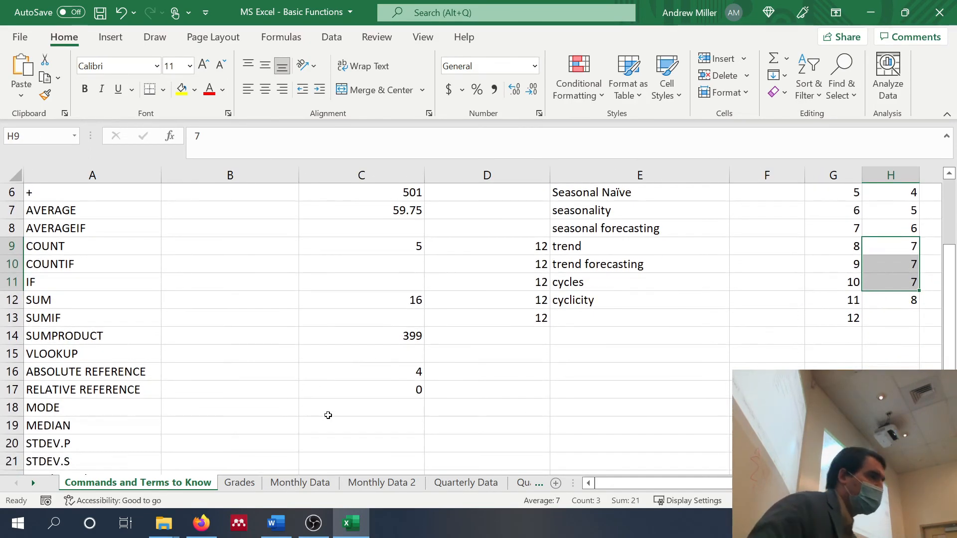
pyautogui.click(328, 415)
pyautogui.write('=mo')
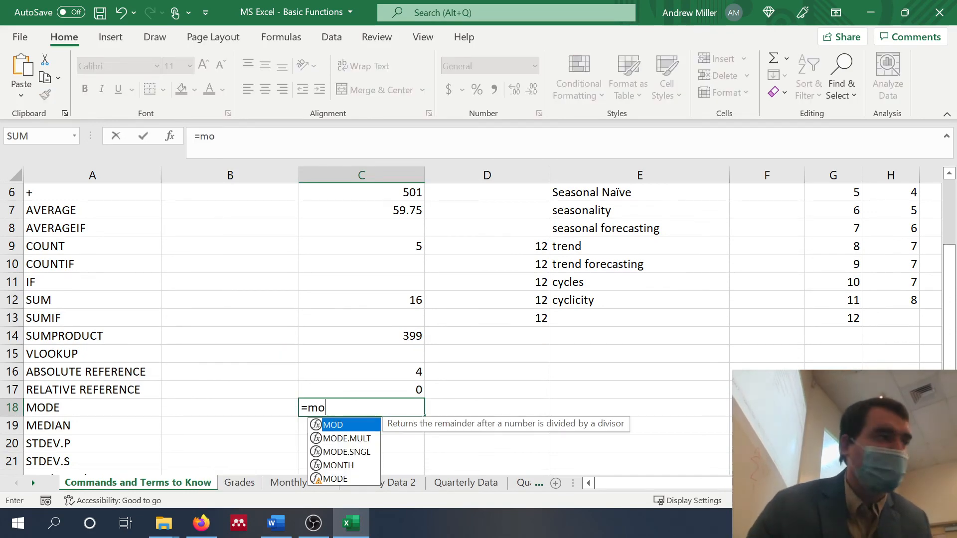
pyautogui.write('de(')
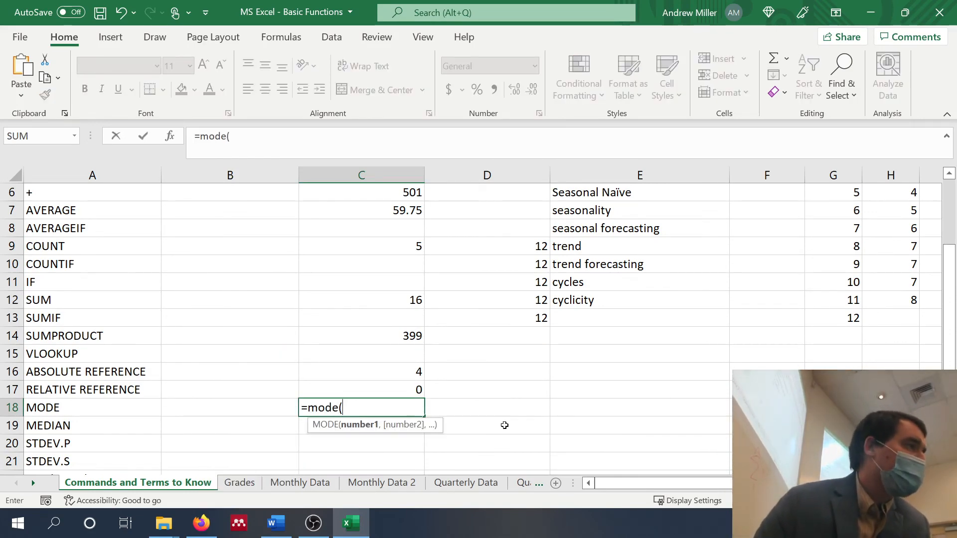
pyautogui.hscroll(4, 505, 425)
pyautogui.hscroll(-1, 504, 425)
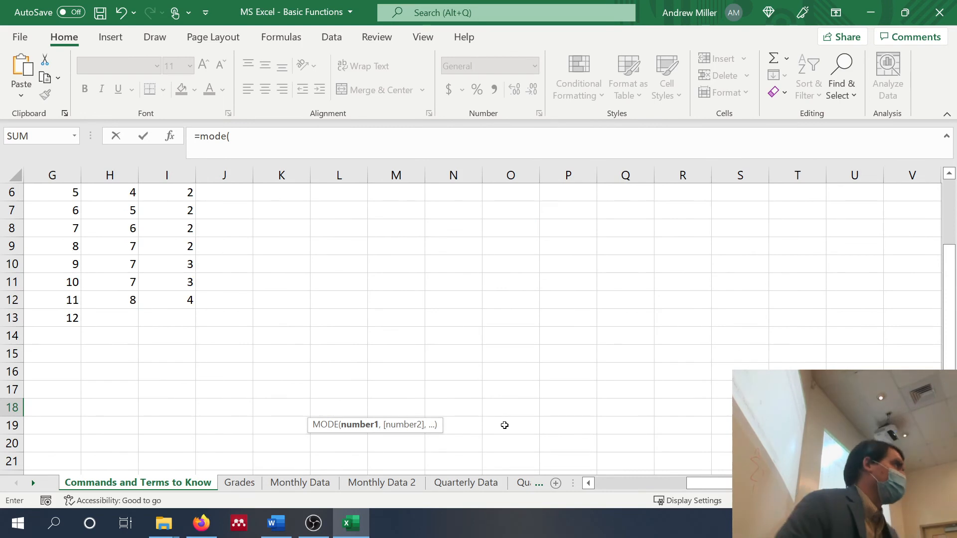
pyautogui.scroll(2, 504, 425)
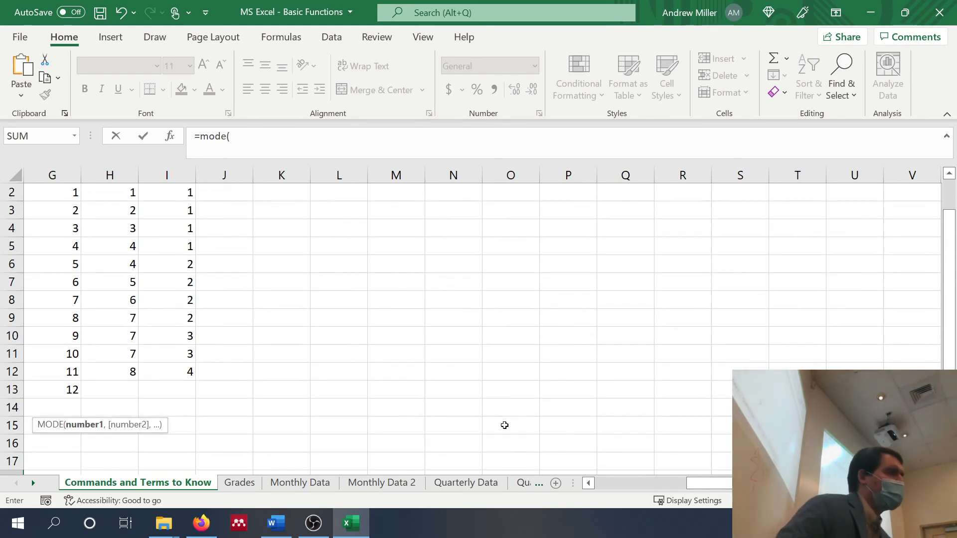
pyautogui.scroll(1, 505, 425)
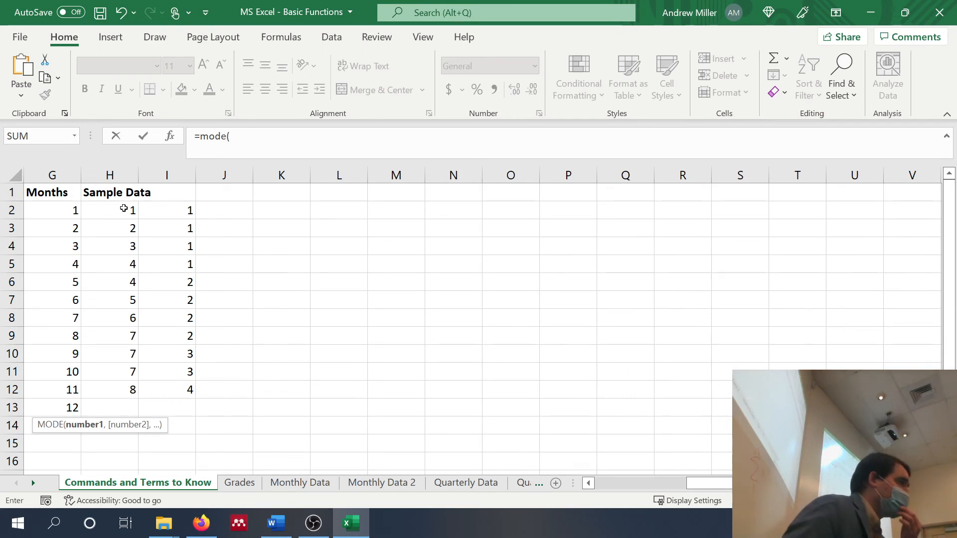
pyautogui.moveTo(123, 208); pyautogui.dragTo(102, 395)
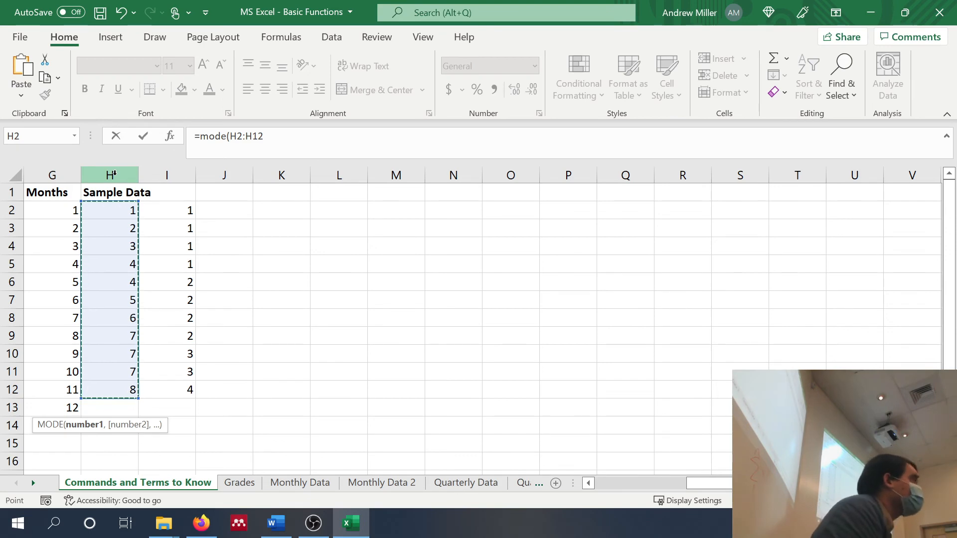
pyautogui.press('Return')
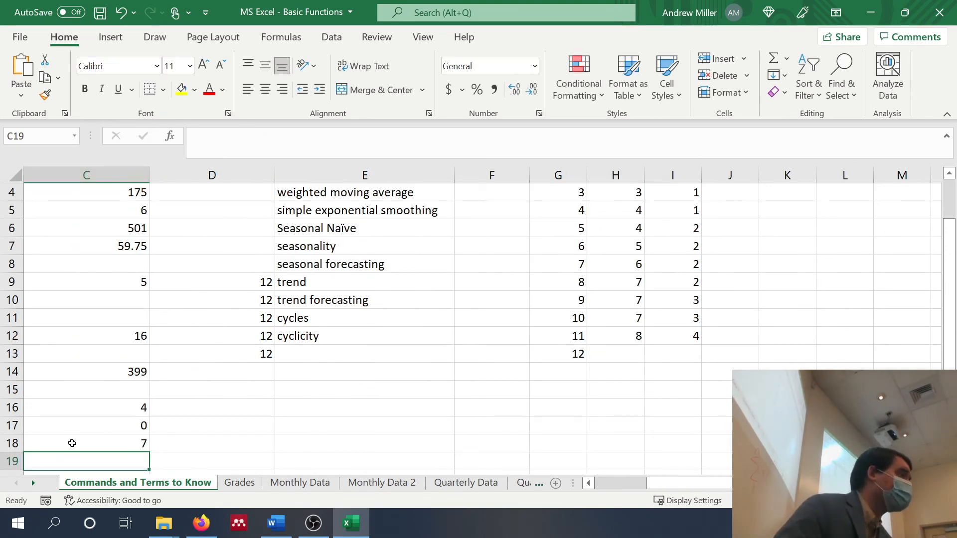
pyautogui.click(72, 443)
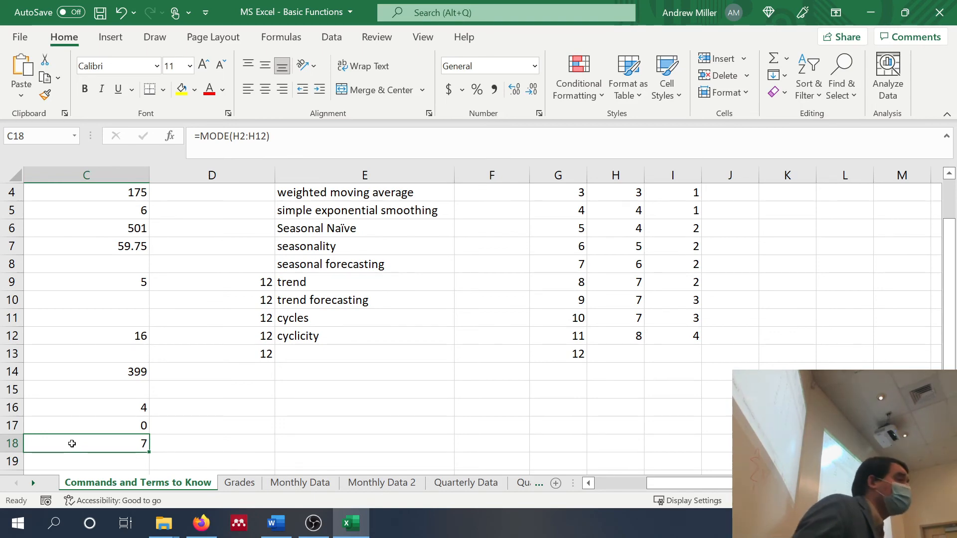
pyautogui.hscroll(-3, 72, 444)
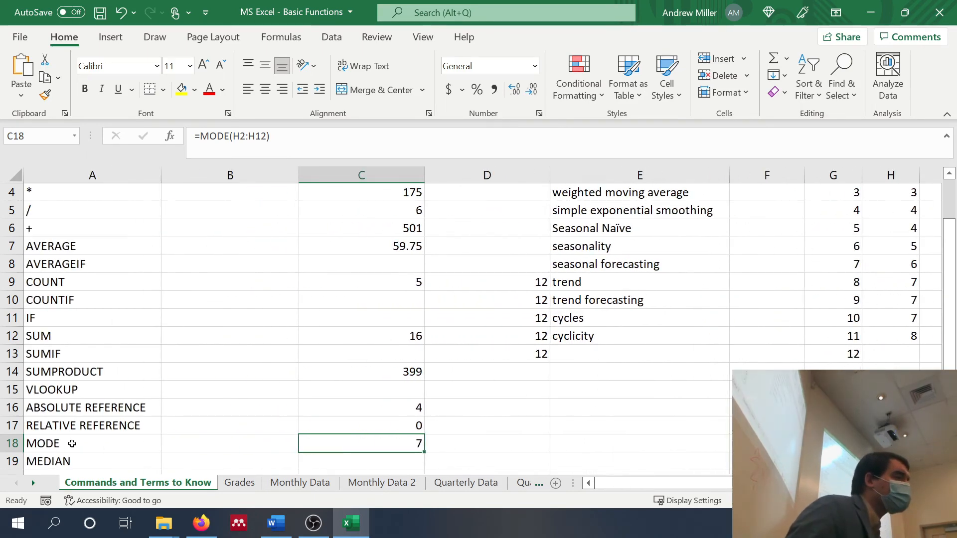
# Step: Locate the middle value of the Sample Data and enter a MEDIAN formula over H2:H12 in C19
pyautogui.scroll(-1, 72, 444)
pyautogui.click(321, 409)
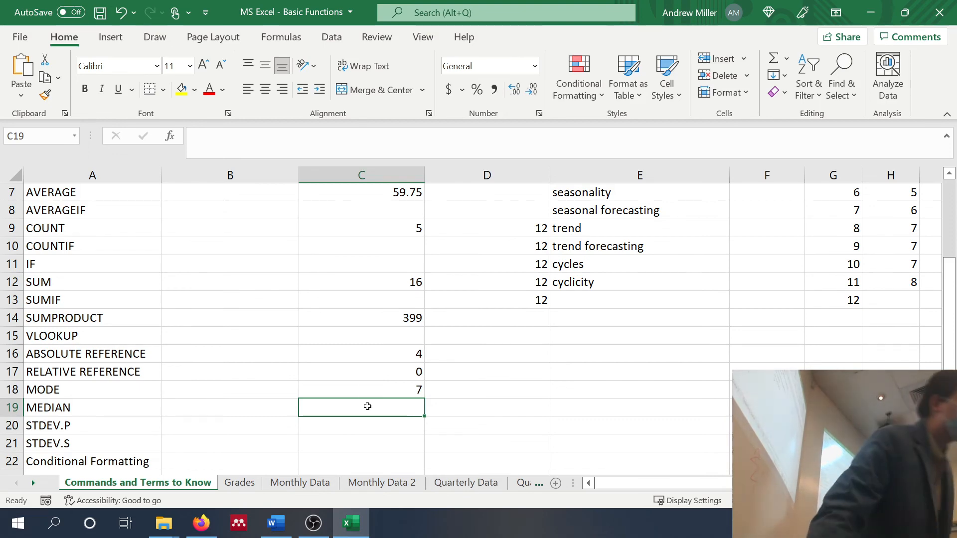
pyautogui.moveTo(883, 282); pyautogui.dragTo(879, 213)
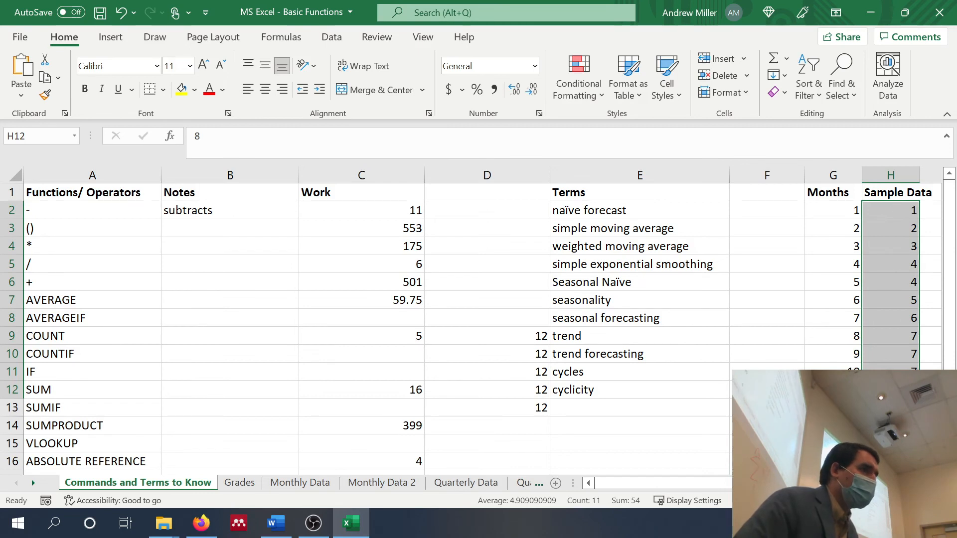
pyautogui.click(897, 299)
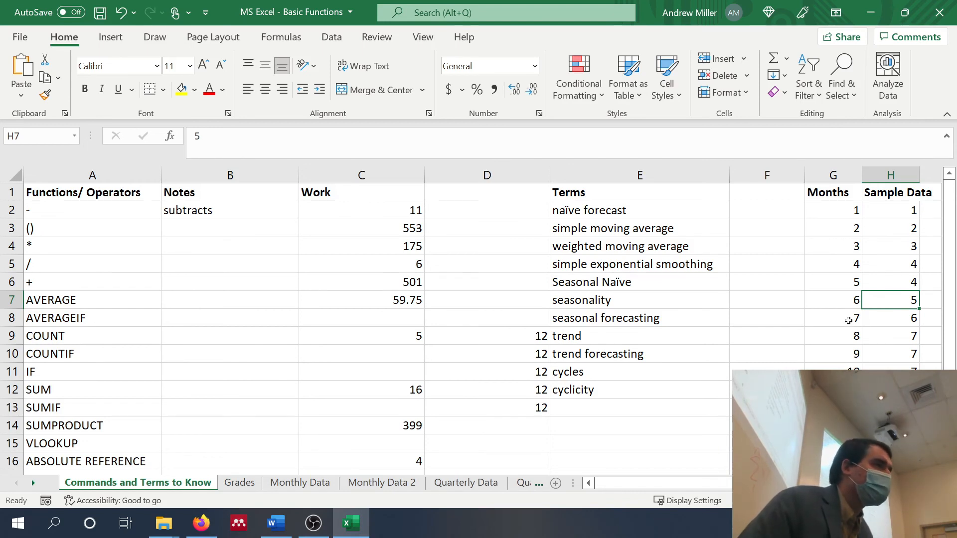
pyautogui.scroll(-2, 848, 321)
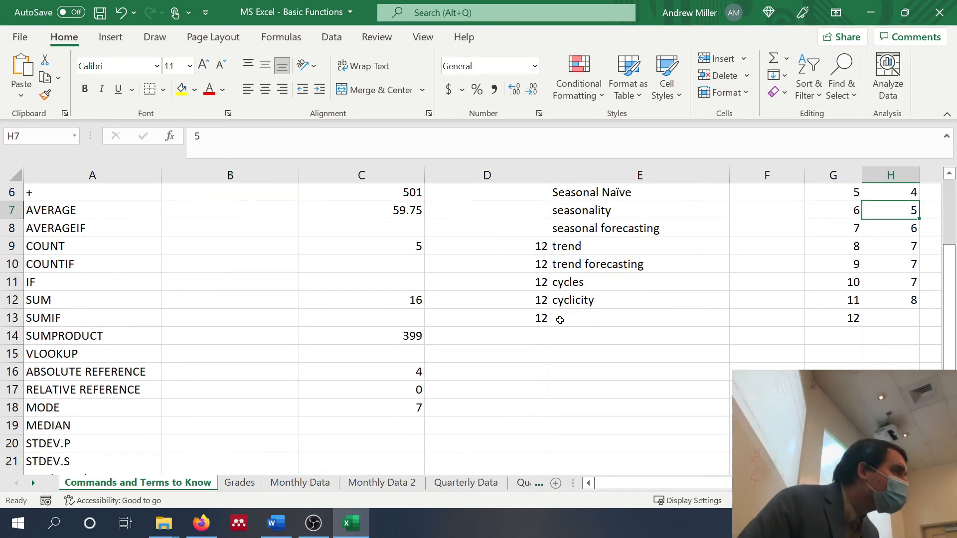
pyautogui.click(412, 431)
pyautogui.write('=')
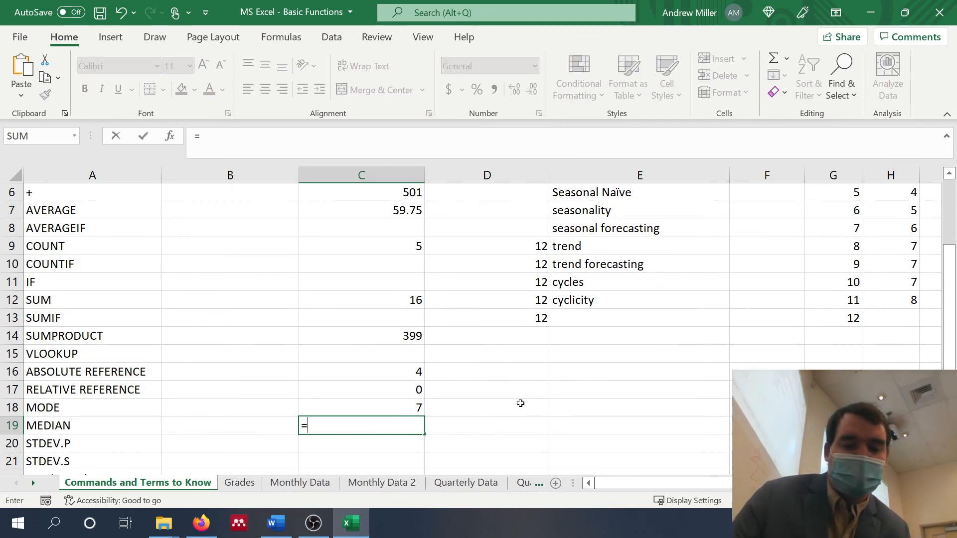
pyautogui.write('median(')
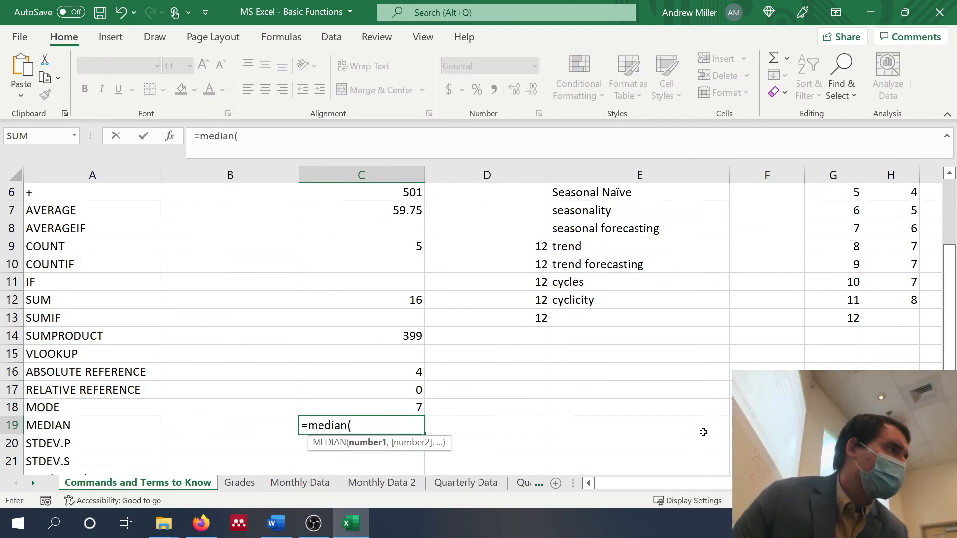
pyautogui.scroll(2, 703, 432)
pyautogui.moveTo(906, 205); pyautogui.dragTo(906, 389)
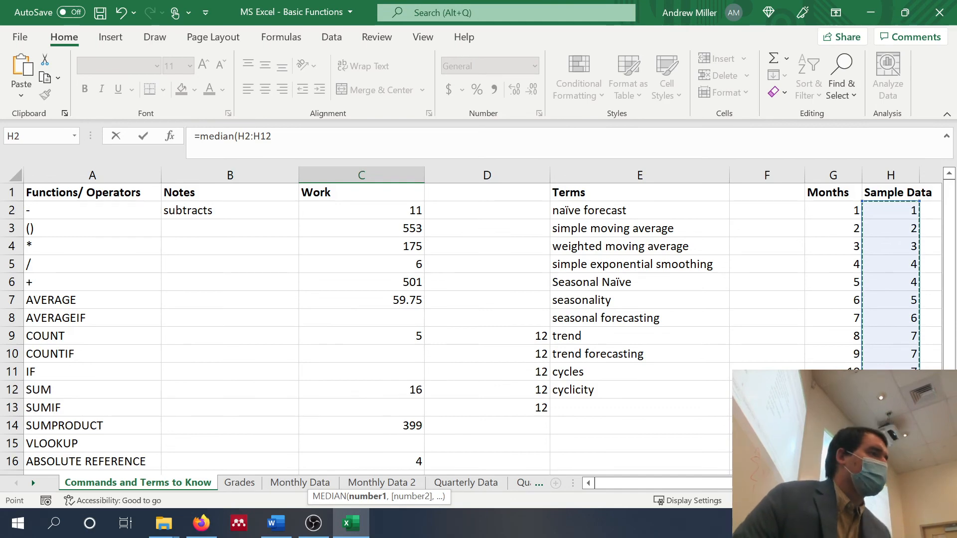
pyautogui.press('Return')
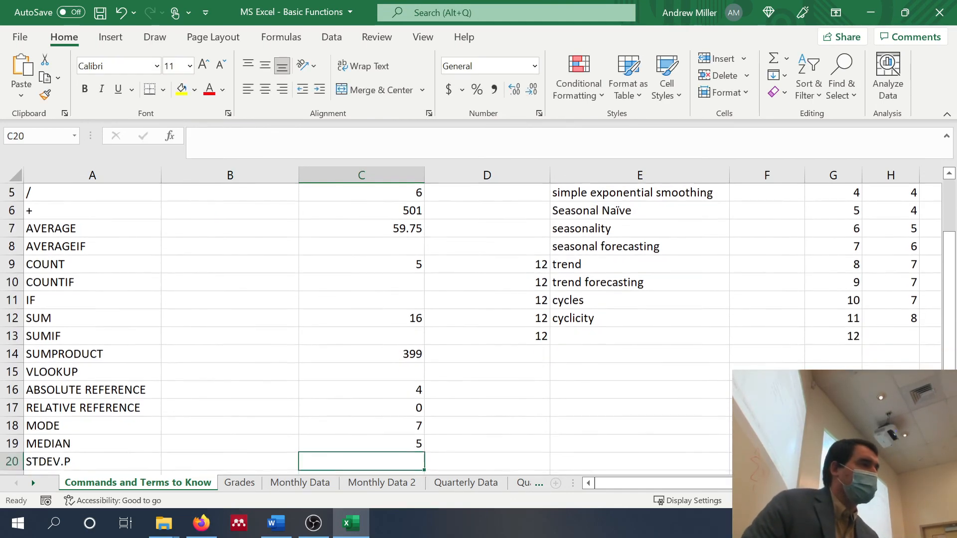
# Step: Enter a second MEDIAN formula in D19 over the Months range G2:G13
pyautogui.click(371, 448)
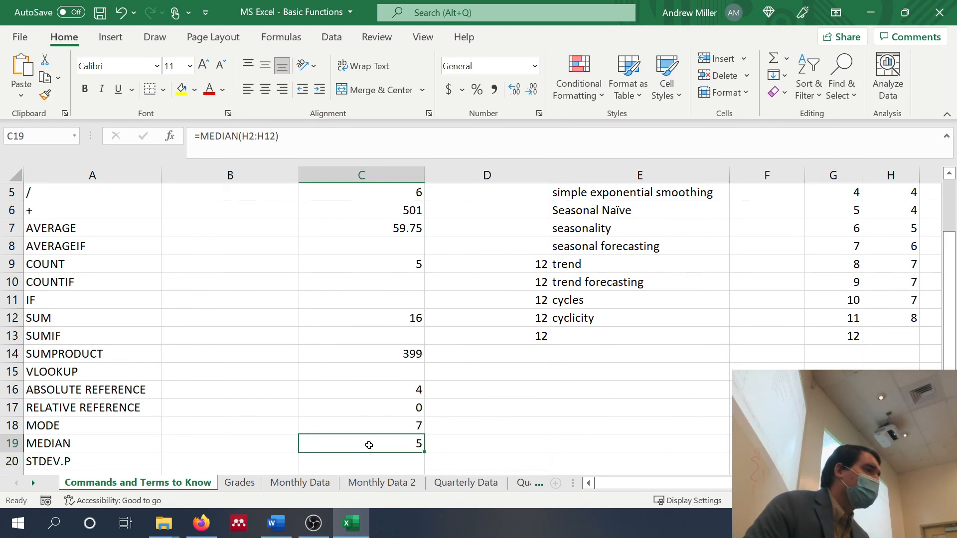
pyautogui.click(489, 445)
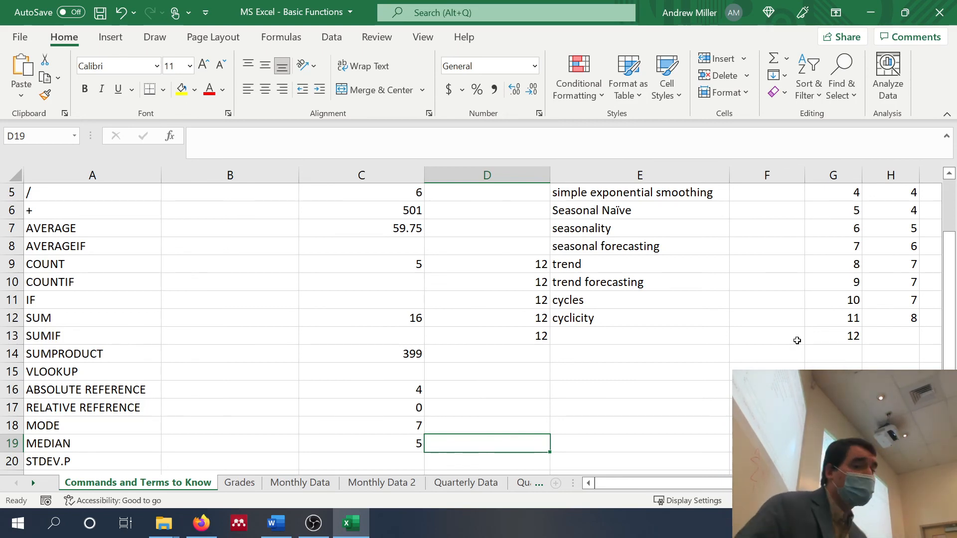
pyautogui.write('=')
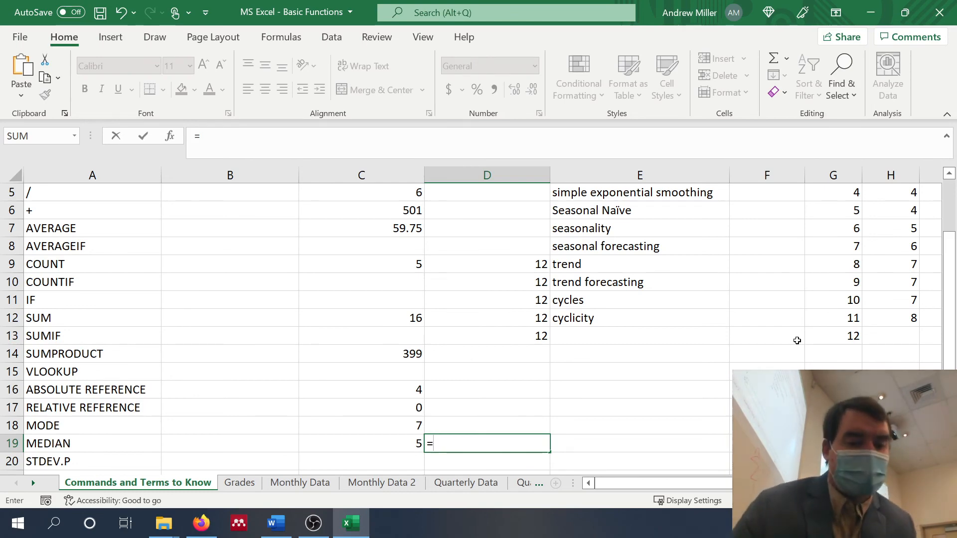
pyautogui.write('median(')
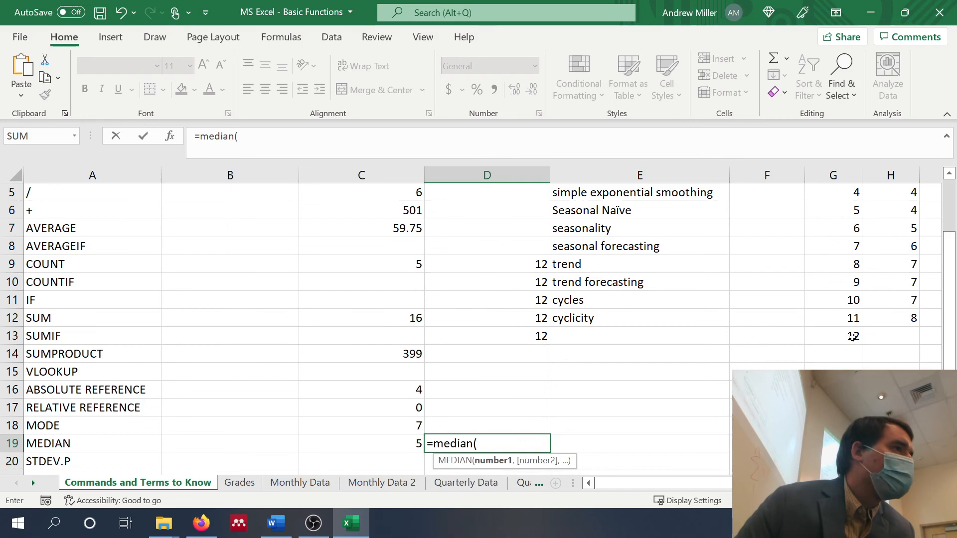
pyautogui.moveTo(852, 337); pyautogui.dragTo(835, 213)
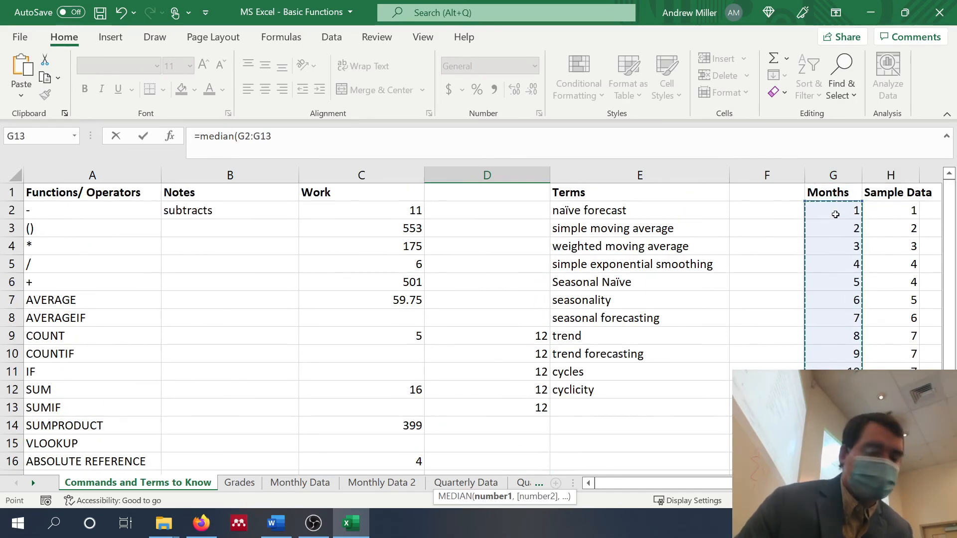
pyautogui.press('Return')
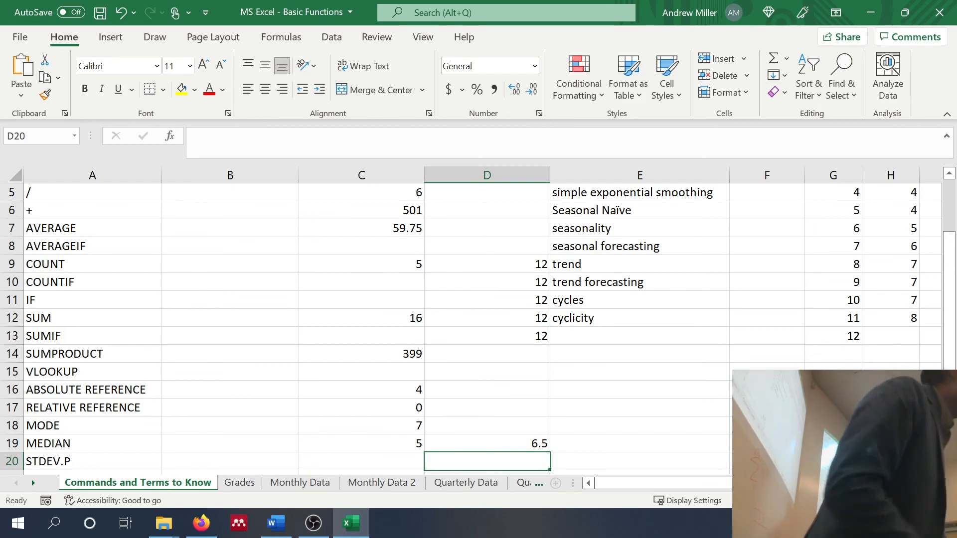
# Step: Enter a STDEV.P formula in D20 over the Months range G2:G13 and check the finished formula
pyautogui.scroll(-2, 729, 435)
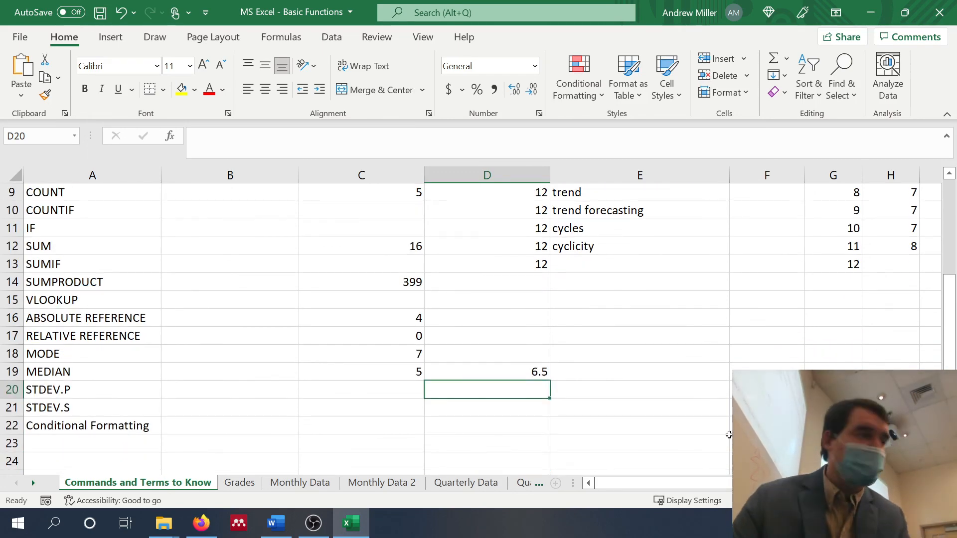
pyautogui.write('=')
pyautogui.write('stde')
pyautogui.press('BackSpace')
pyautogui.write('d')
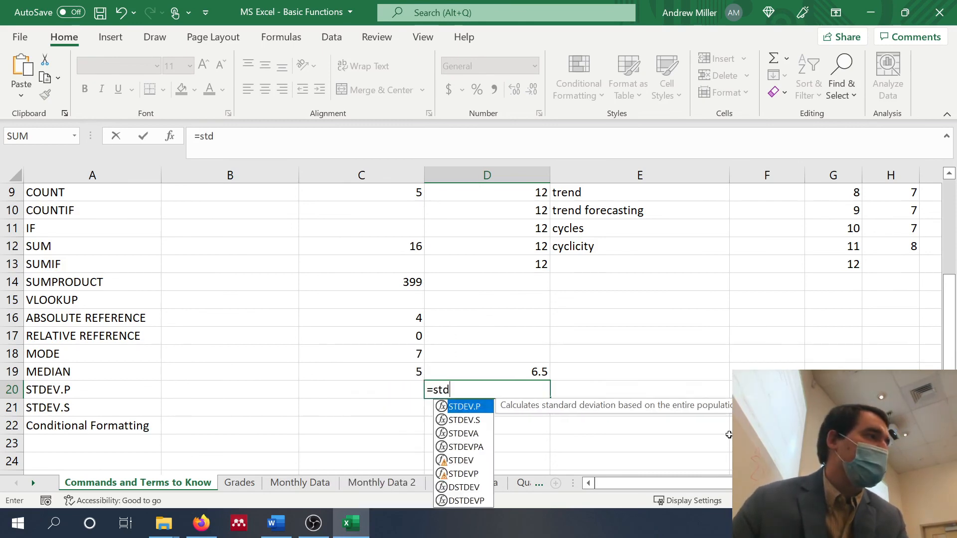
pyautogui.write('eve')
pyautogui.press('BackSpace')
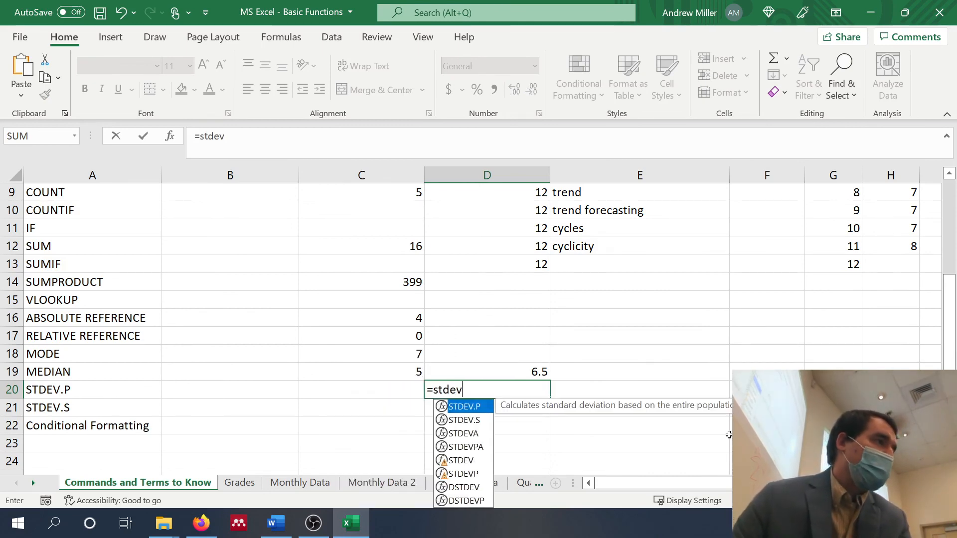
pyautogui.doubleClick(466, 407)
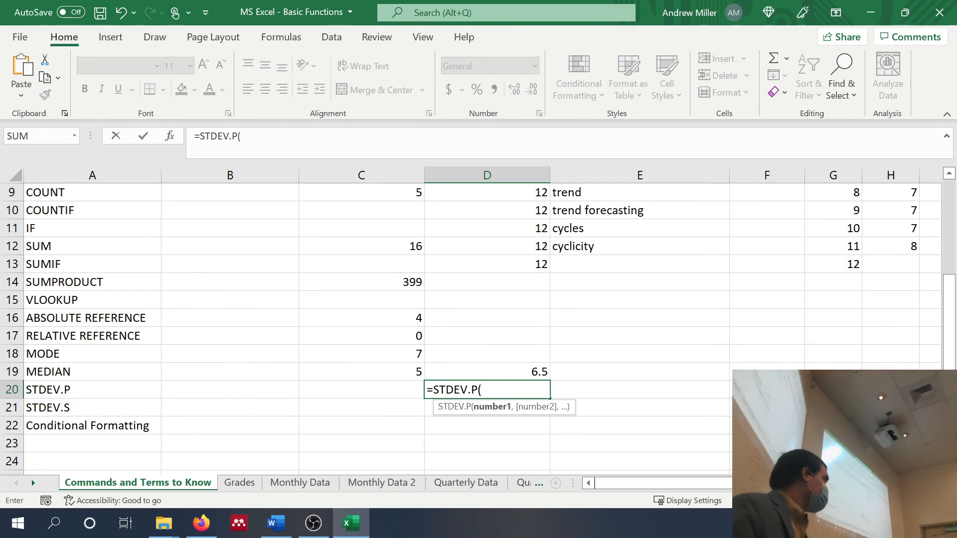
pyautogui.scroll(3, 831, 207)
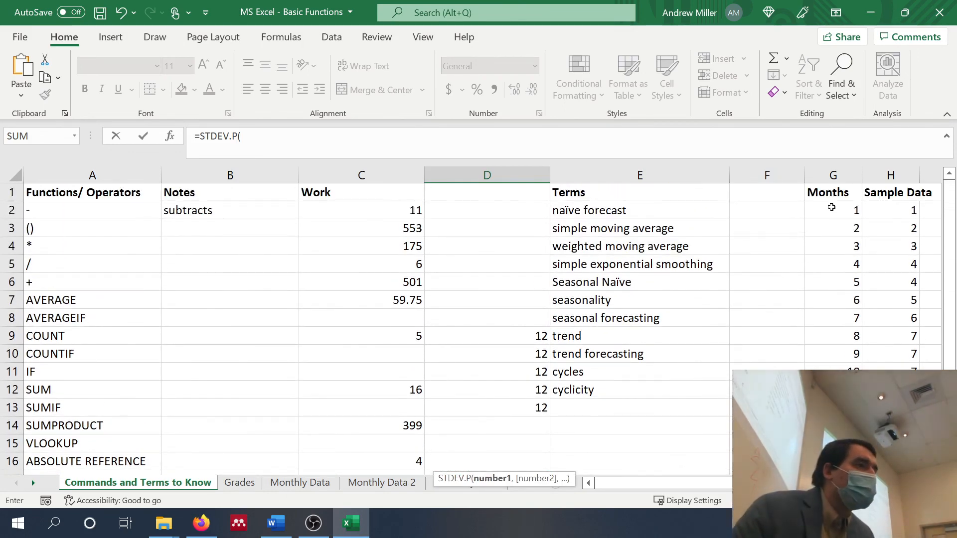
pyautogui.moveTo(832, 206); pyautogui.dragTo(832, 408)
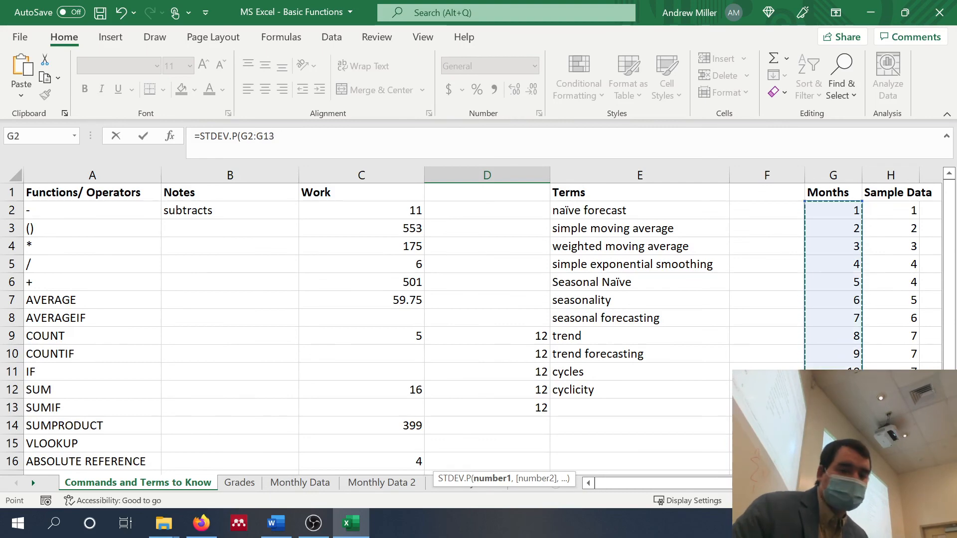
pyautogui.press('Return')
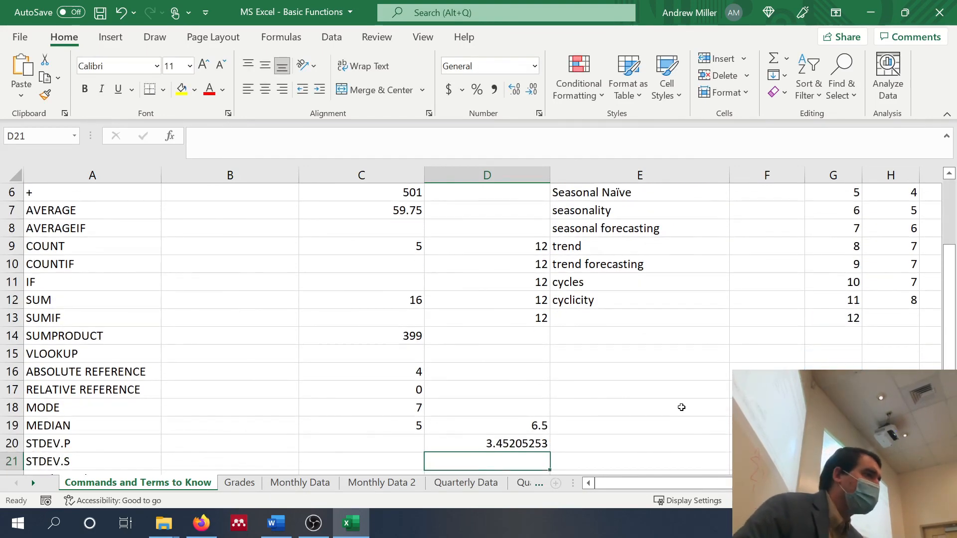
pyautogui.click(469, 445)
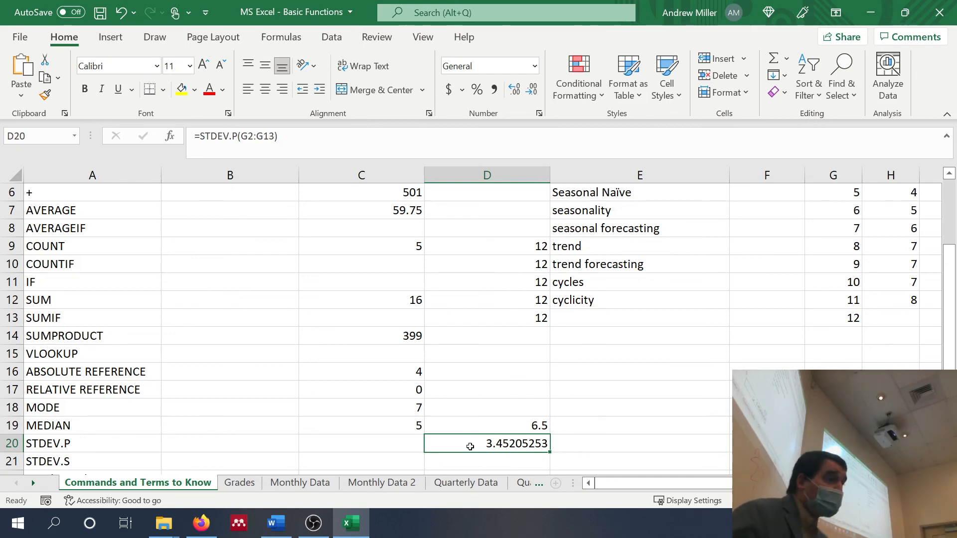
# Step: Enter a STDEV.S formula in D21 over the Months range G2:G13
pyautogui.press('Down')
pyautogui.write('=')
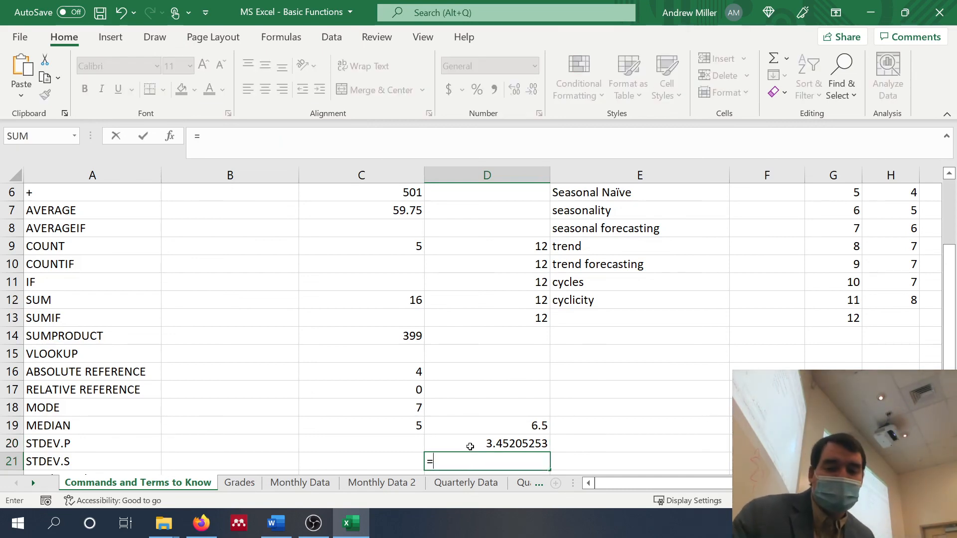
pyautogui.write('std')
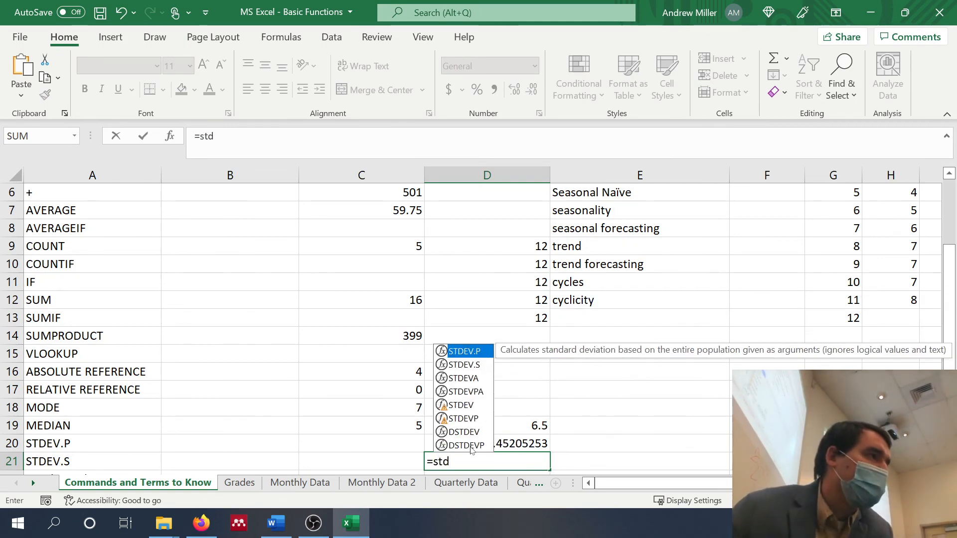
pyautogui.doubleClick(469, 365)
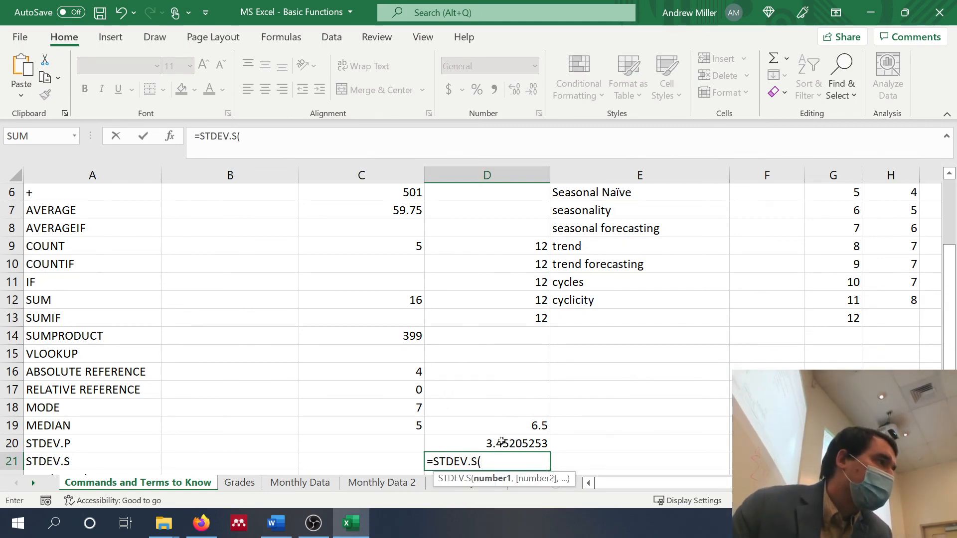
pyautogui.moveTo(829, 317); pyautogui.dragTo(846, 210)
pyautogui.press('Return')
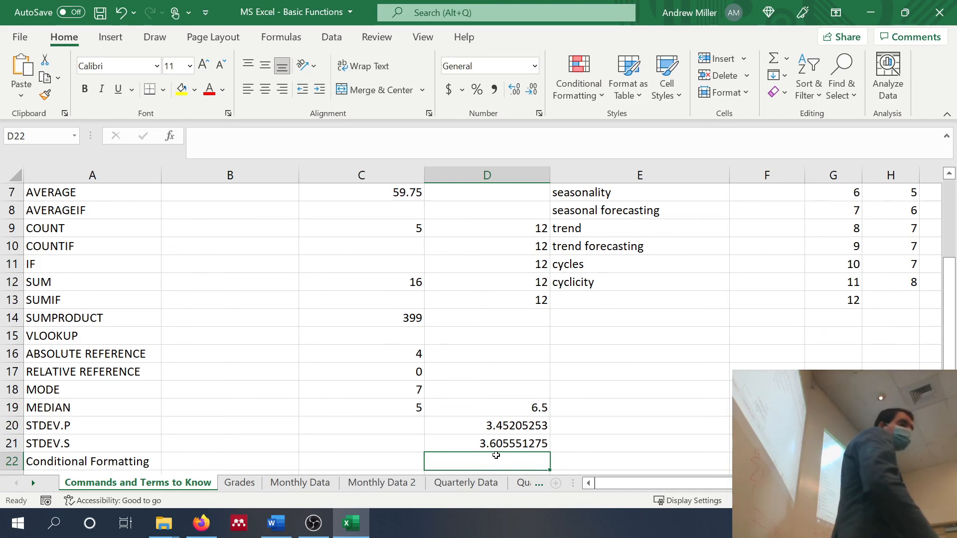
pyautogui.click(308, 527)
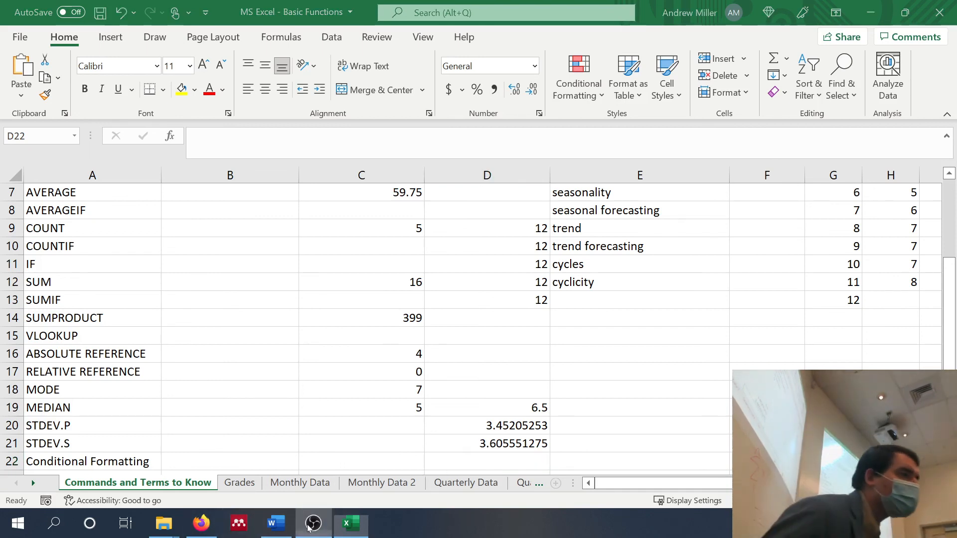